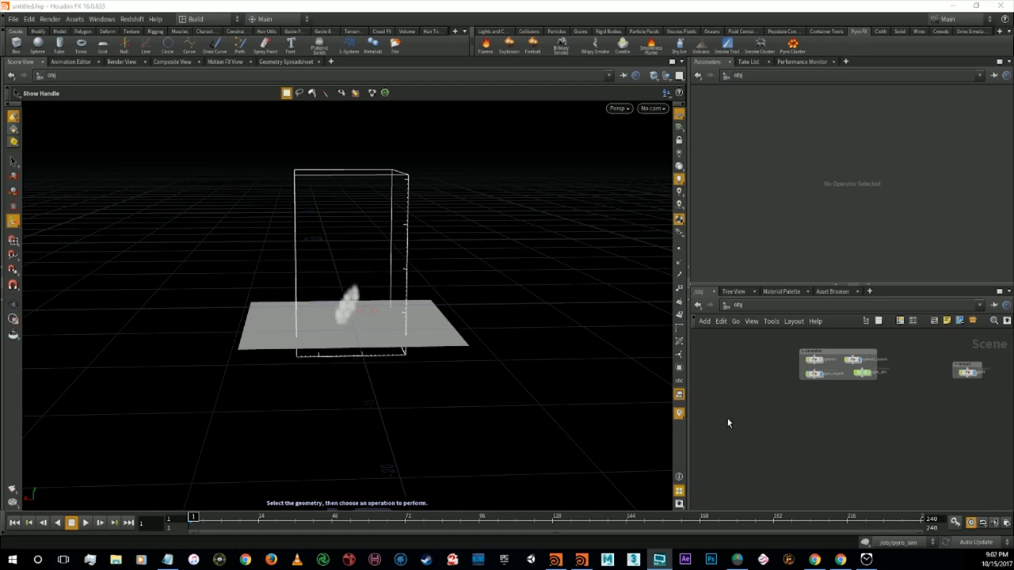
# Add a Box geometry object to the obj network and place it beside the simulation group.
pyautogui.press('Tab')
pyautogui.press('Tab')
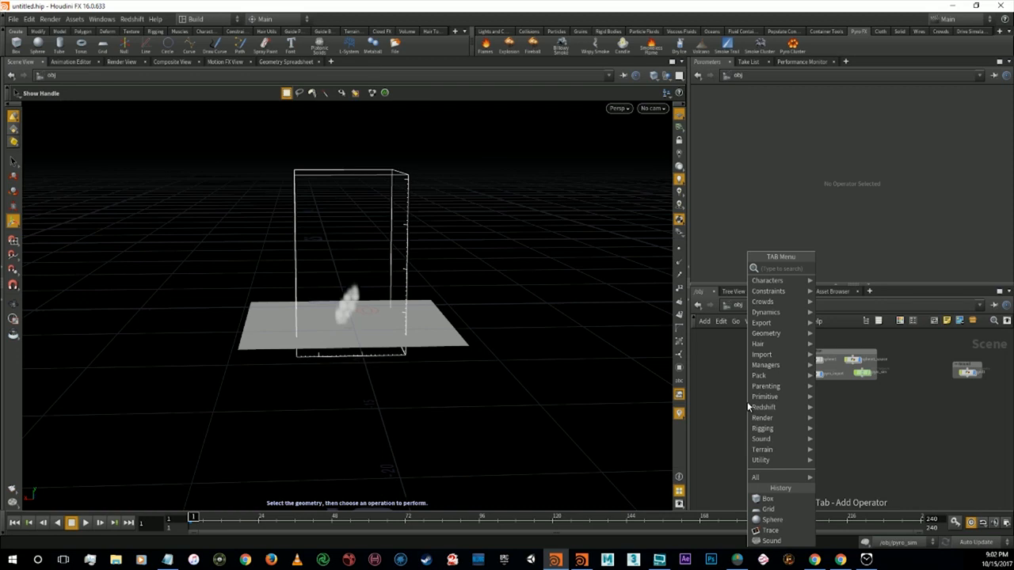
pyautogui.write('box')
pyautogui.press('Return')
pyautogui.press('Return')
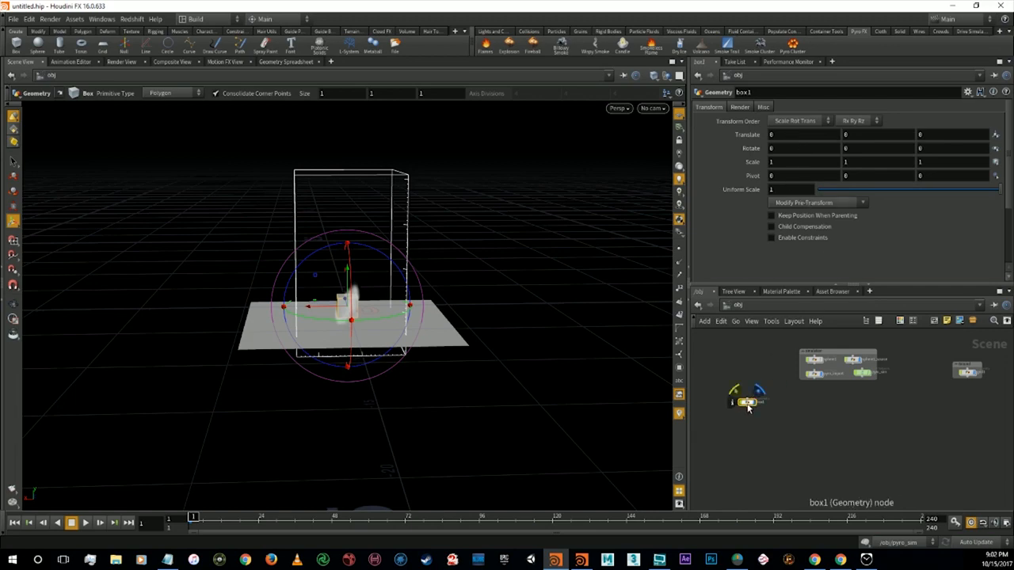
pyautogui.moveTo(748, 402); pyautogui.dragTo(765, 368)
pyautogui.scroll(3, 767, 367)
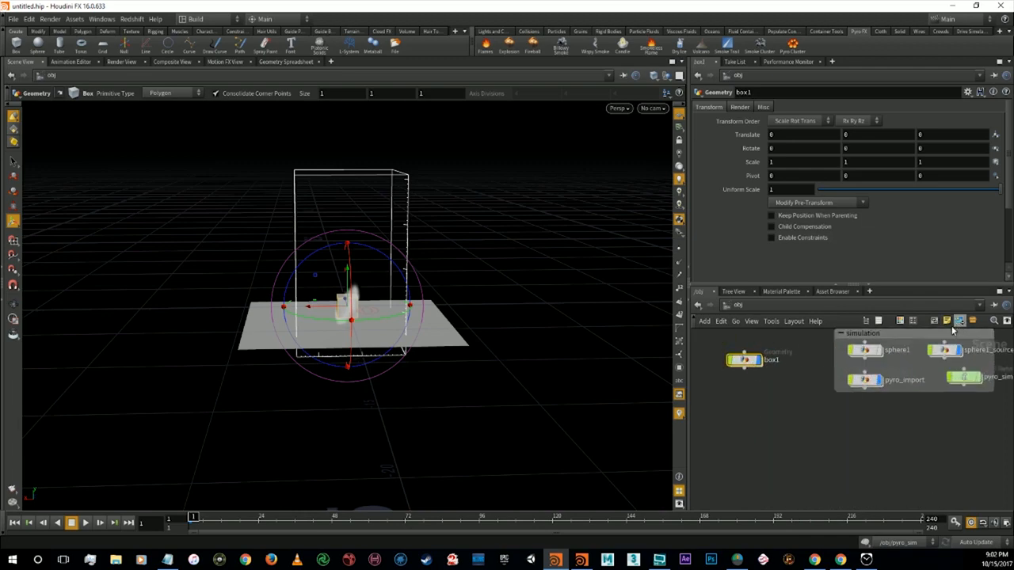
# Enclose the box node in a network box titled driver.
pyautogui.click(918, 324)
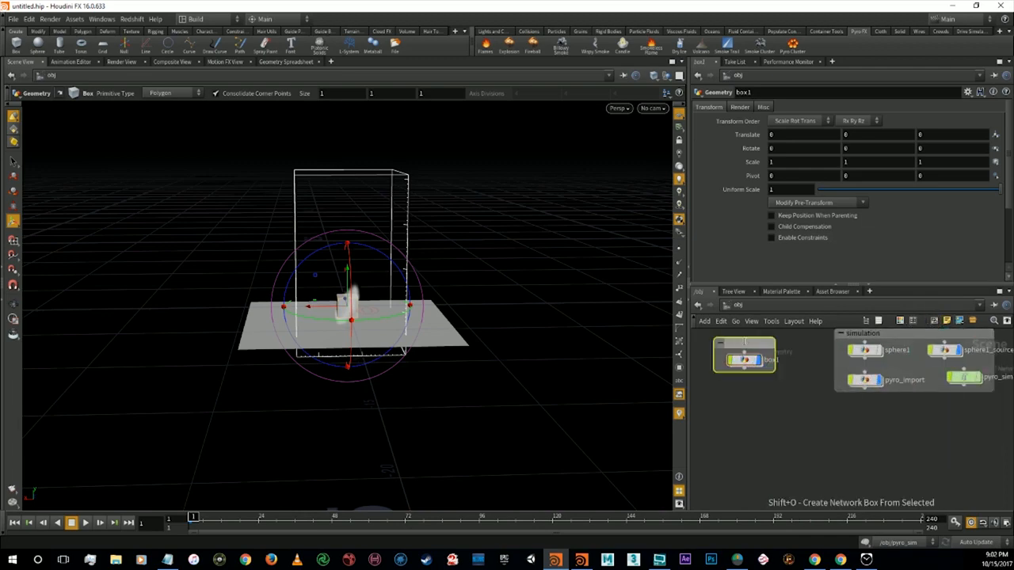
pyautogui.doubleClick(745, 342)
pyautogui.write('driver')
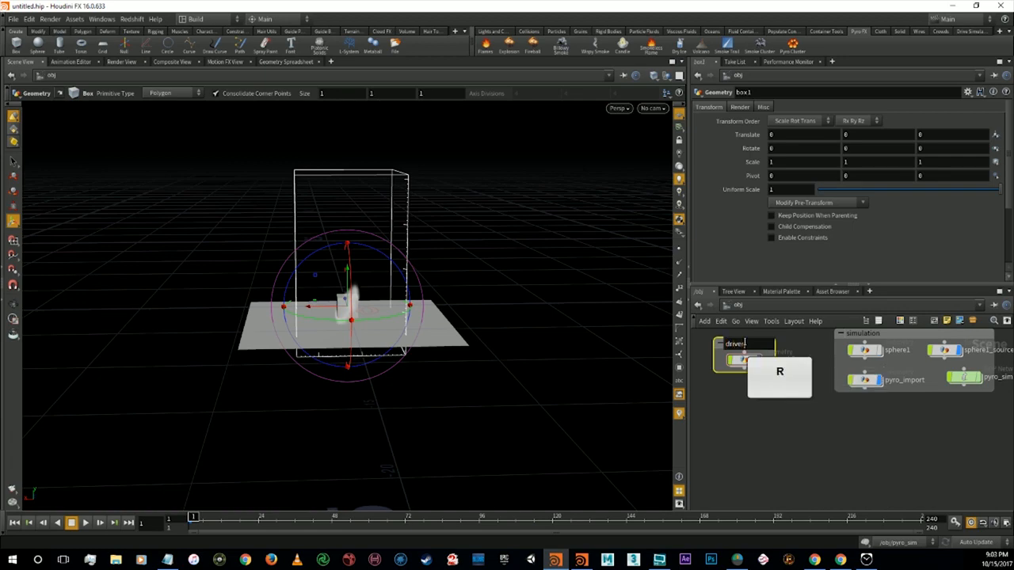
pyautogui.press('Return')
# Go inside the box object and set the box size to 10, 10, 10.
pyautogui.doubleClick(743, 359)
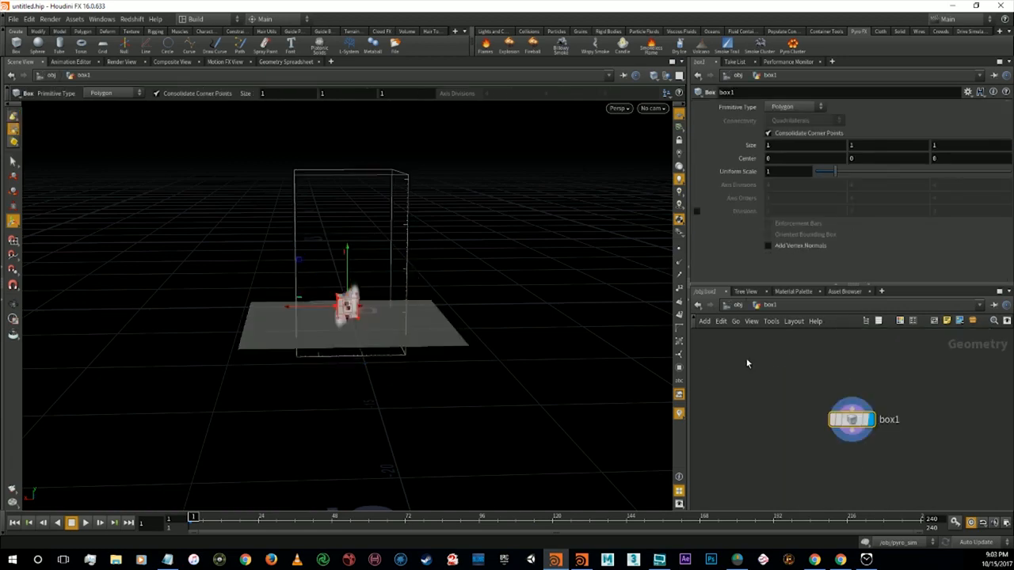
pyautogui.moveTo(854, 418); pyautogui.dragTo(834, 365)
pyautogui.moveTo(800, 145); pyautogui.dragTo(726, 144)
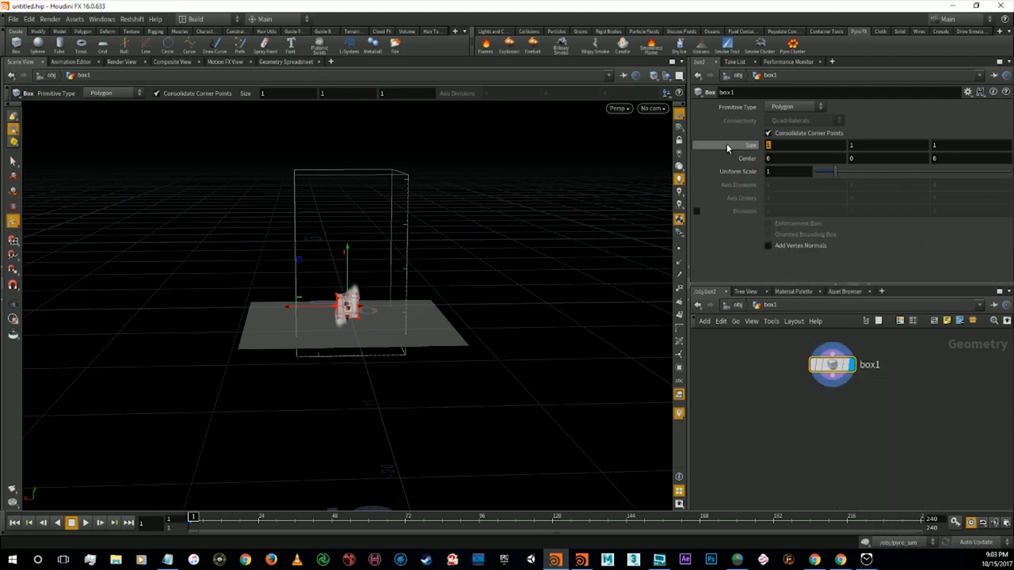
pyautogui.write('10')
pyautogui.press('Tab')
pyautogui.write('101')
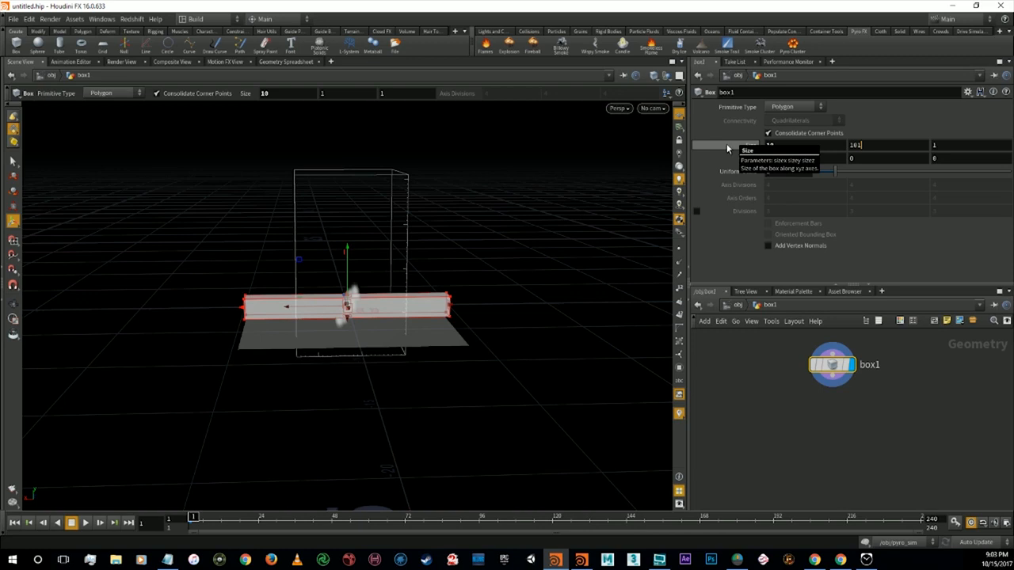
pyautogui.press('BackSpace')
pyautogui.press('Tab')
pyautogui.write('10')
pyautogui.press('Tab')
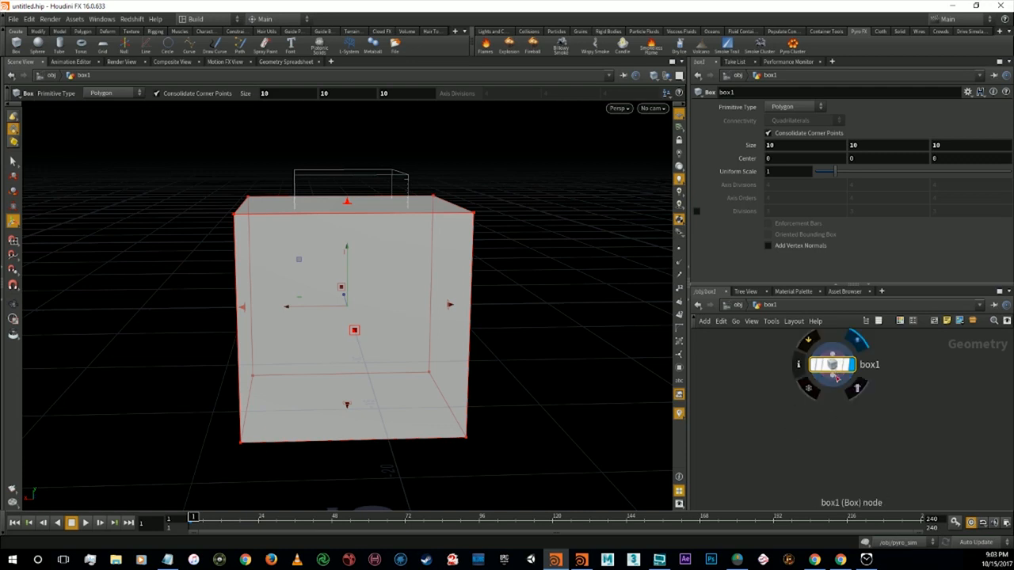
# Wire a Volume VOP node to the box's output and go inside its network.
pyautogui.click(835, 383)
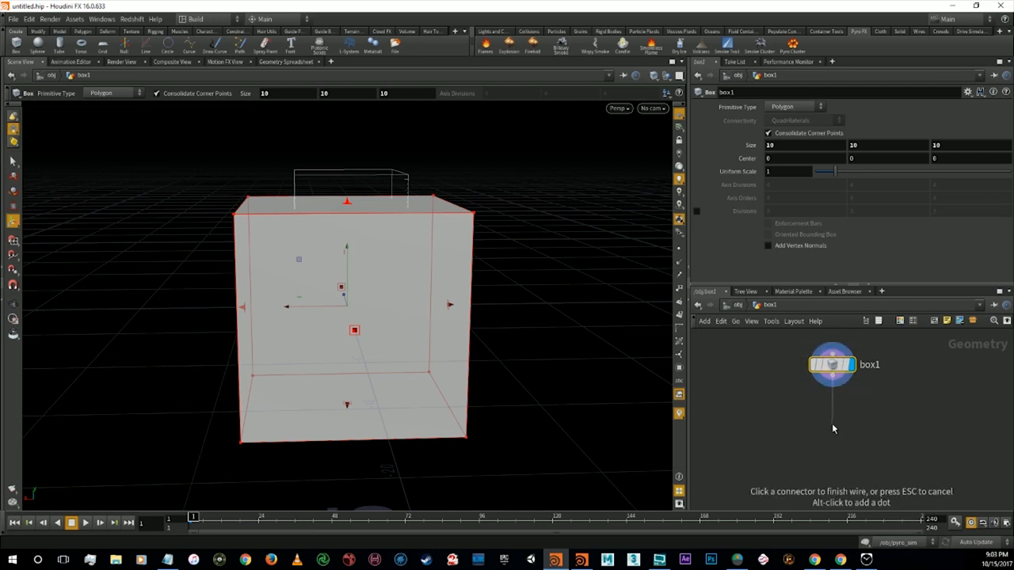
pyautogui.press('Tab')
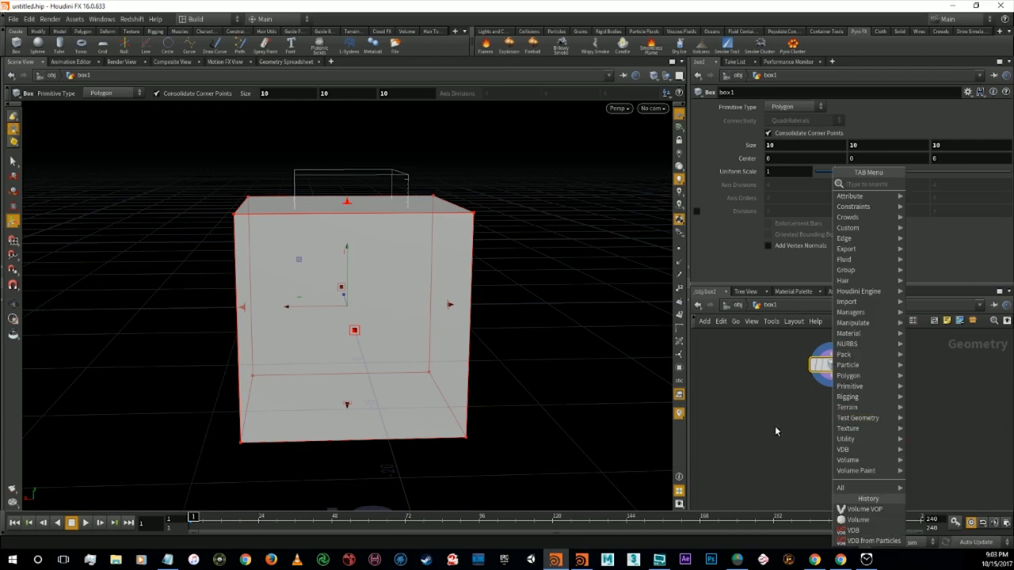
pyautogui.write('vop')
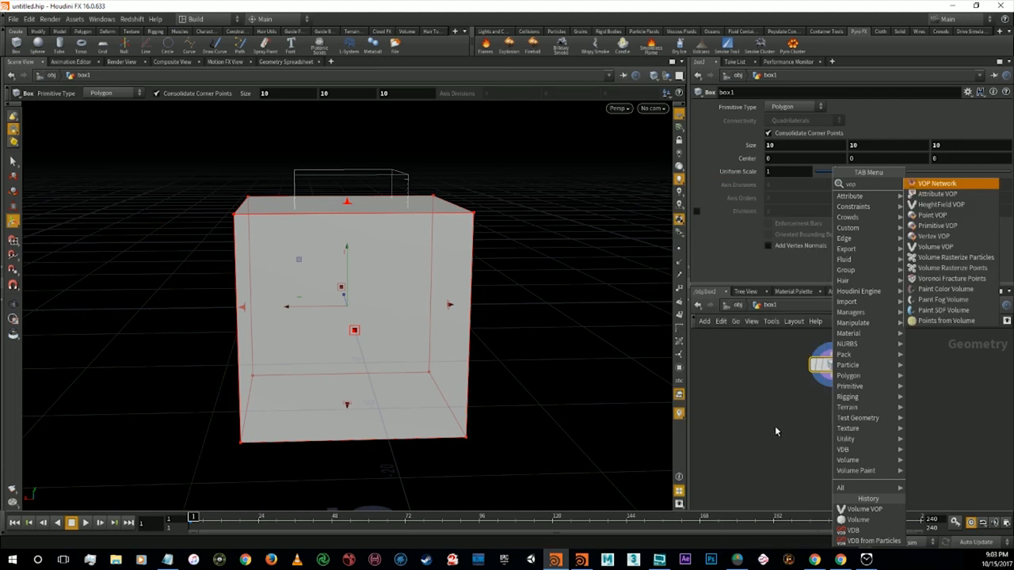
pyautogui.press('Down')
pyautogui.press('Down')
pyautogui.press('Down')
pyautogui.press('Down')
pyautogui.press('Down')
pyautogui.press('Down')
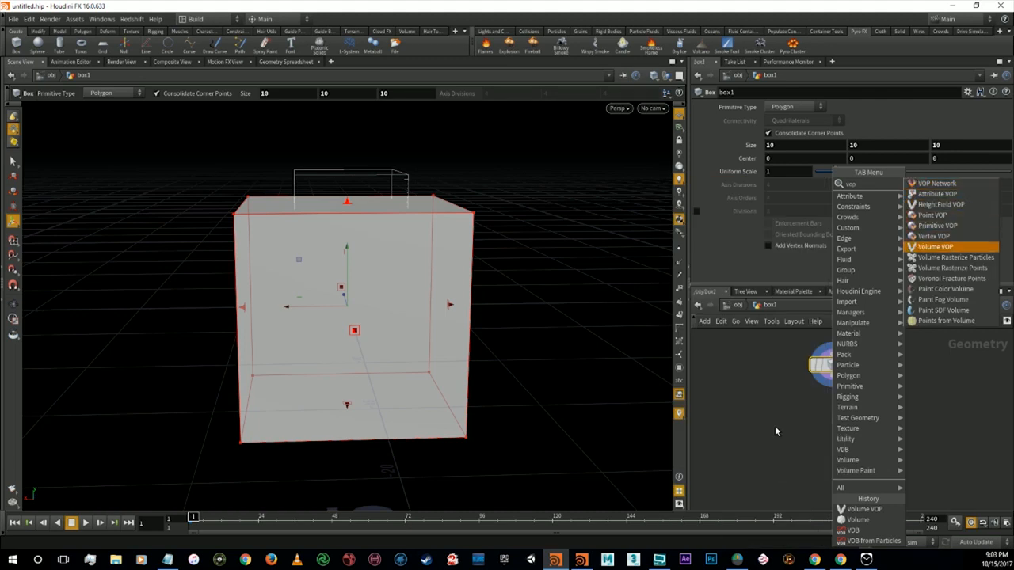
pyautogui.press('Return')
pyautogui.press('Return')
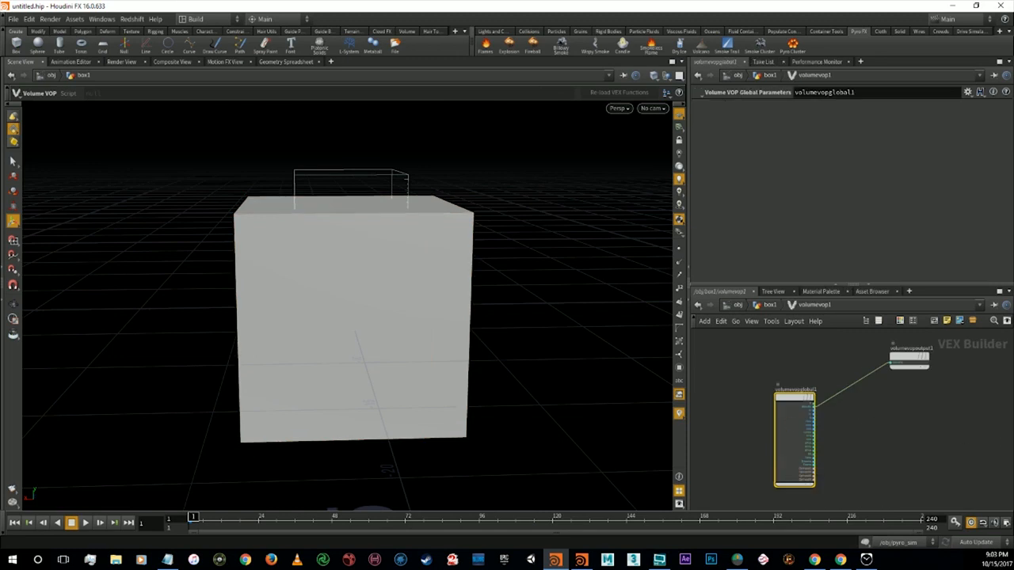
# Add a Turbulent Noise node and connect the global P output to its pos input.
pyautogui.hotkey('alt', 'Tab')
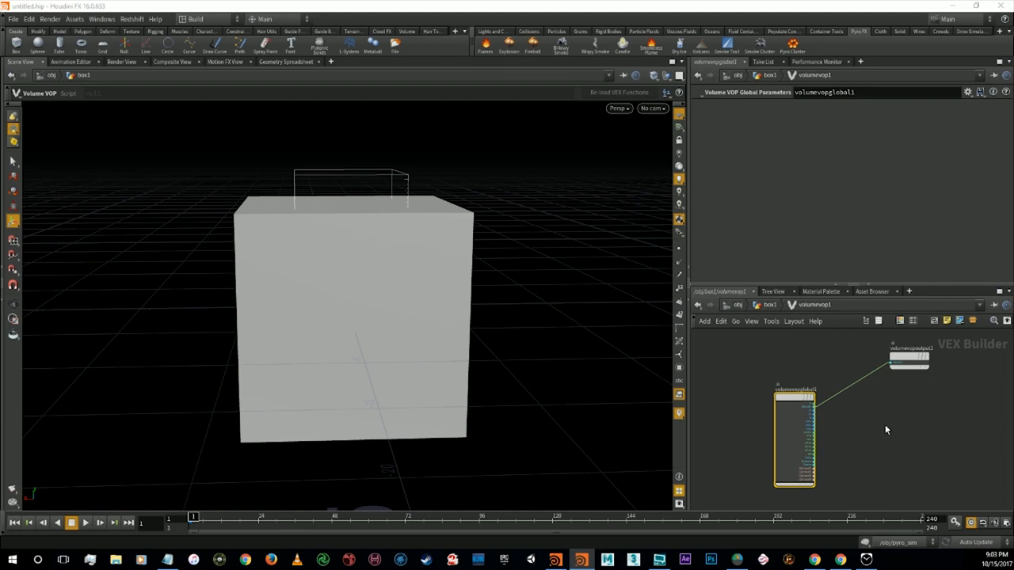
pyautogui.press('Tab')
pyautogui.write('turb')
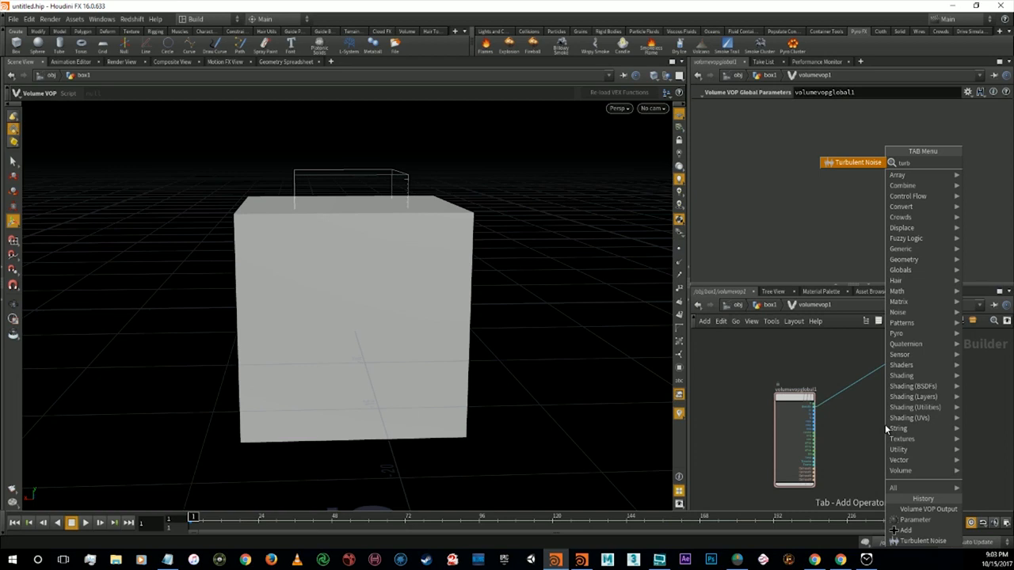
pyautogui.press('Return')
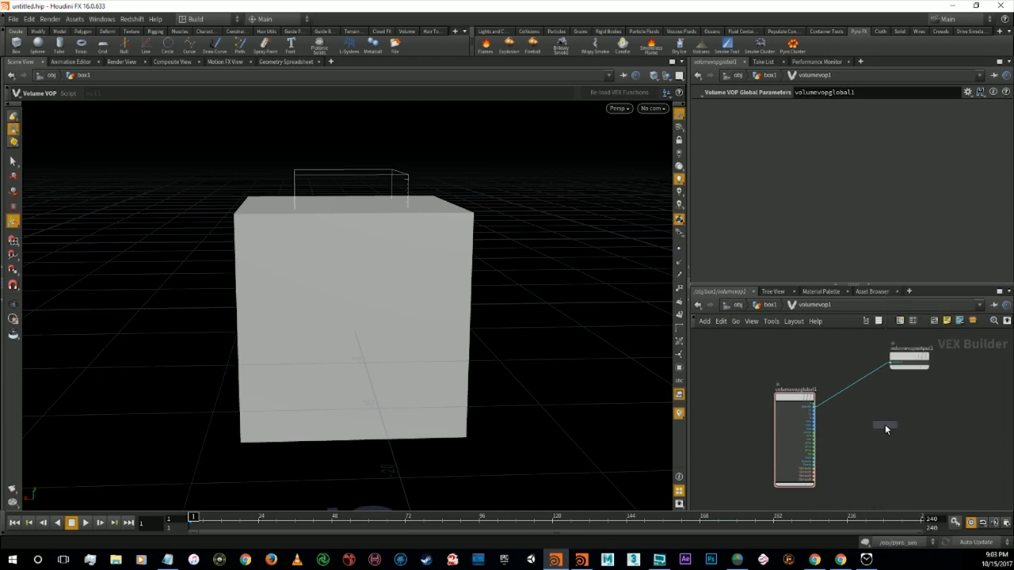
pyautogui.click(884, 407)
pyautogui.scroll(5, 884, 407)
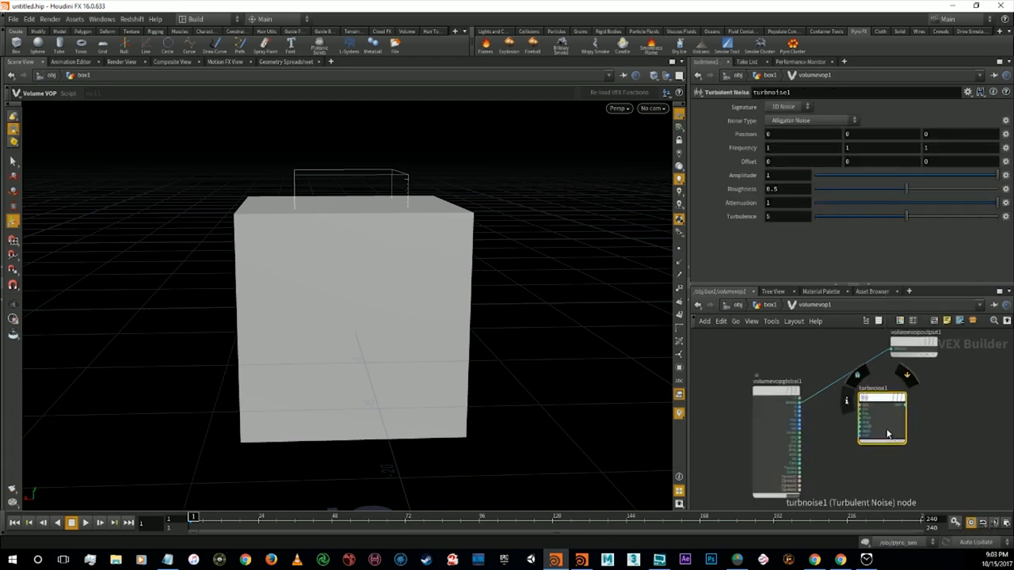
pyautogui.moveTo(707, 368); pyautogui.dragTo(829, 388)
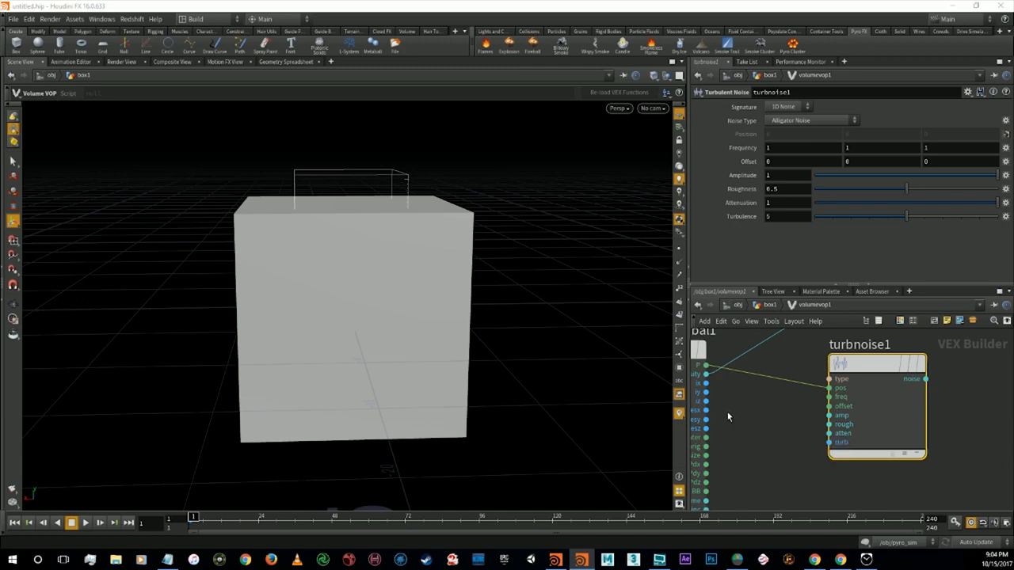
# Add a Parameter node and connect its output to the turbulent noise's freq input.
pyautogui.press('Tab')
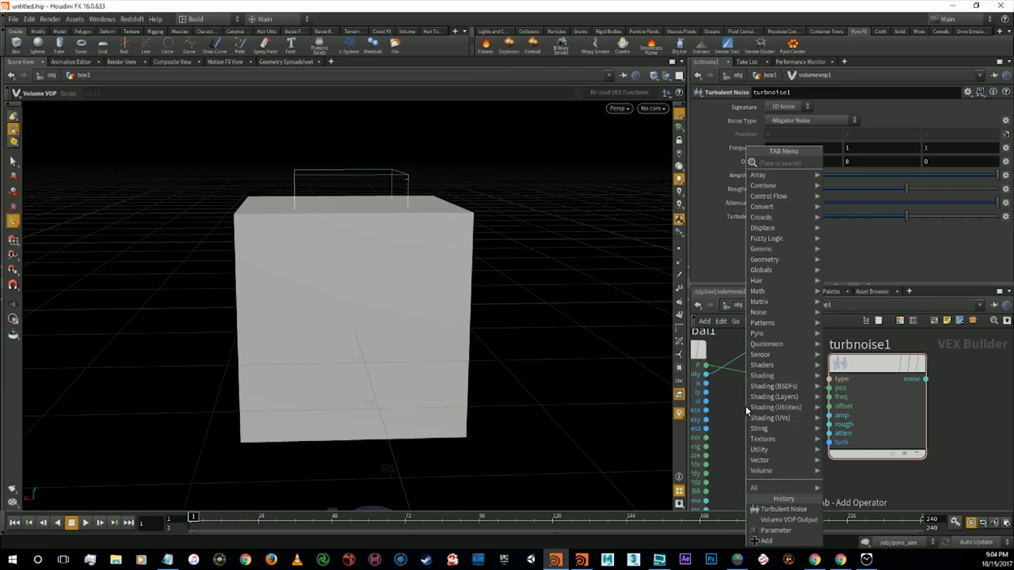
pyautogui.write('par')
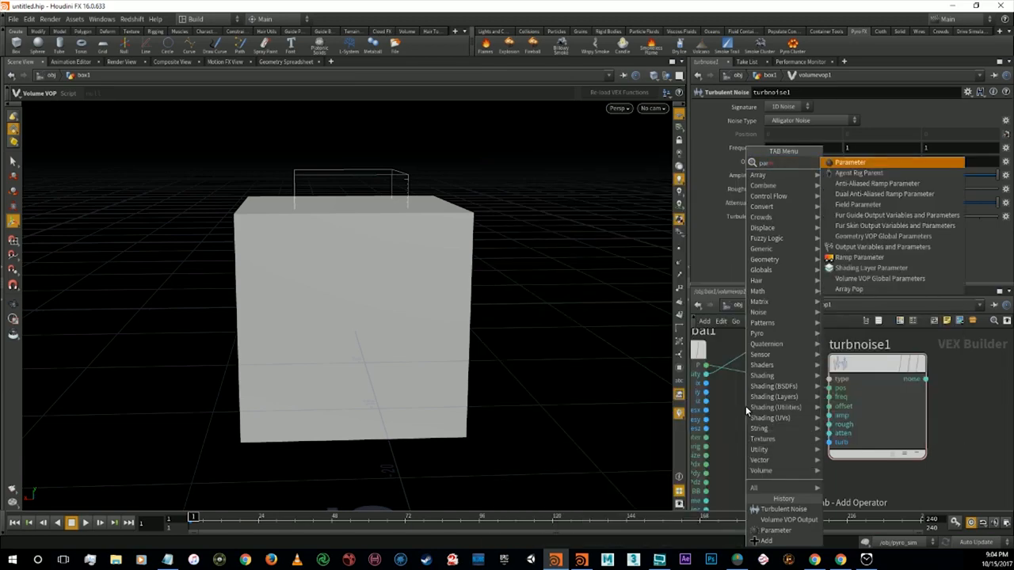
pyautogui.press('Return')
pyautogui.click(746, 405)
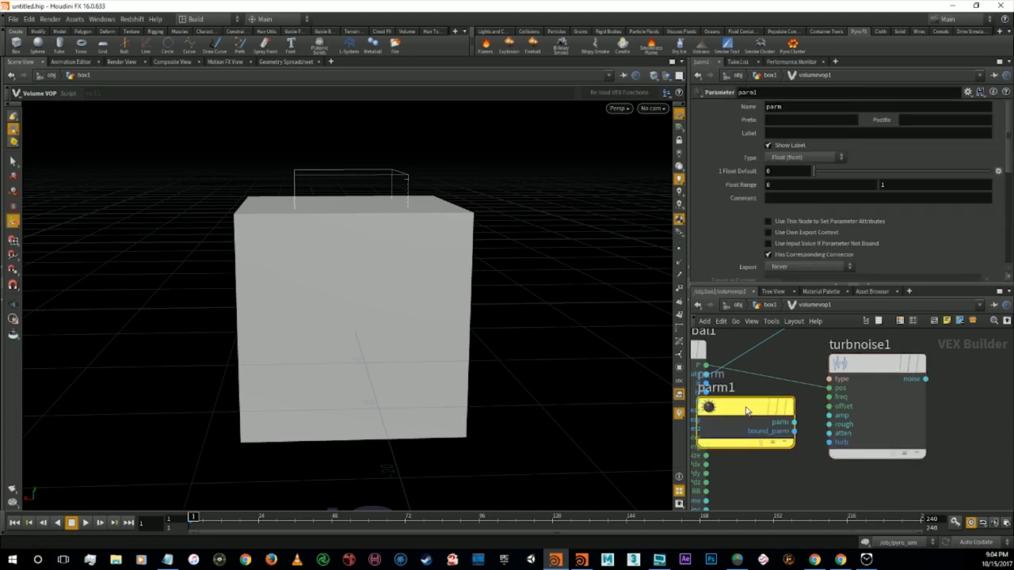
pyautogui.moveTo(745, 406); pyautogui.dragTo(828, 396)
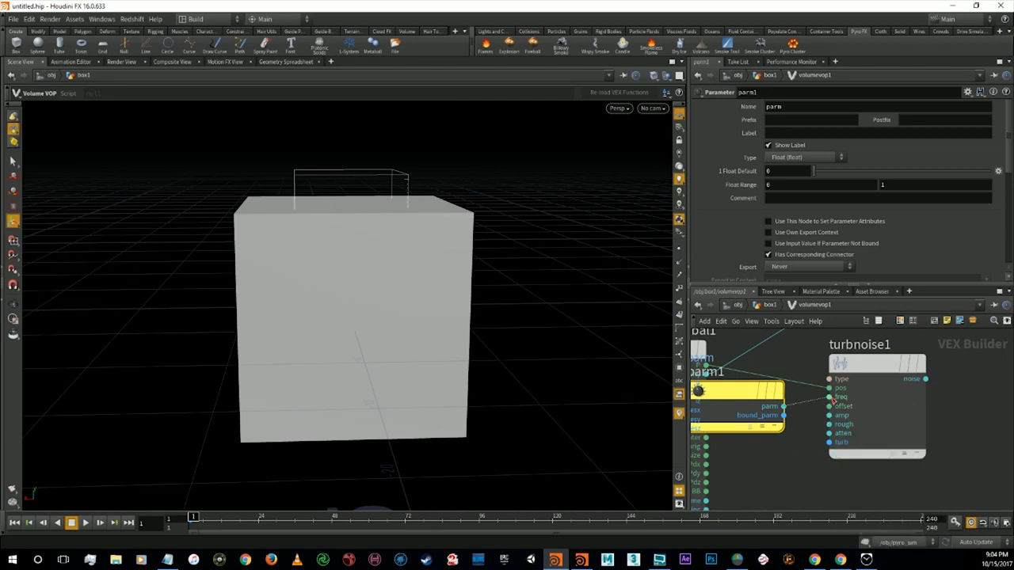
# Set the parameter's type to 3 Floats (vector) with default values 1, 1, 1.
pyautogui.click(816, 158)
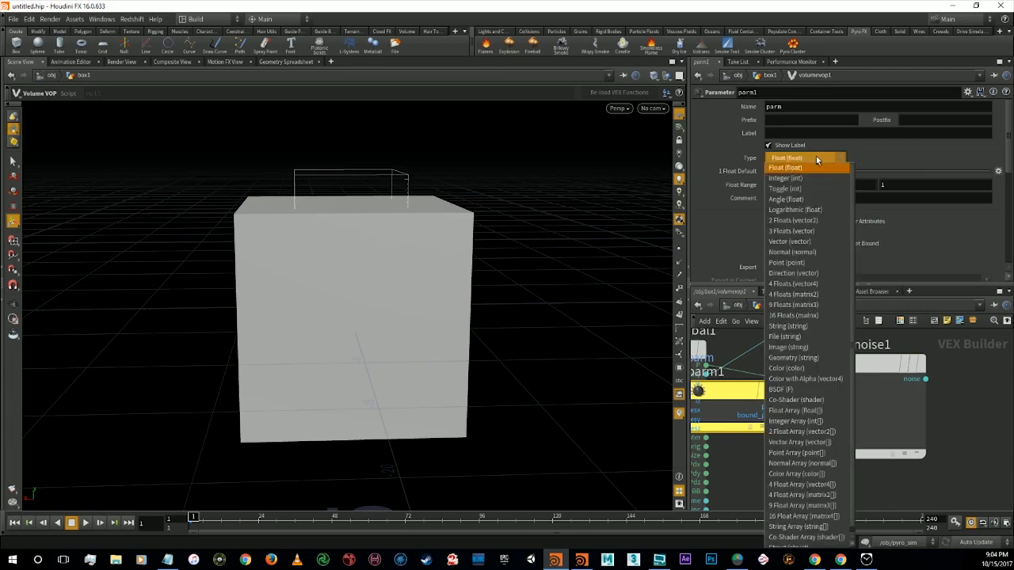
pyautogui.click(789, 231)
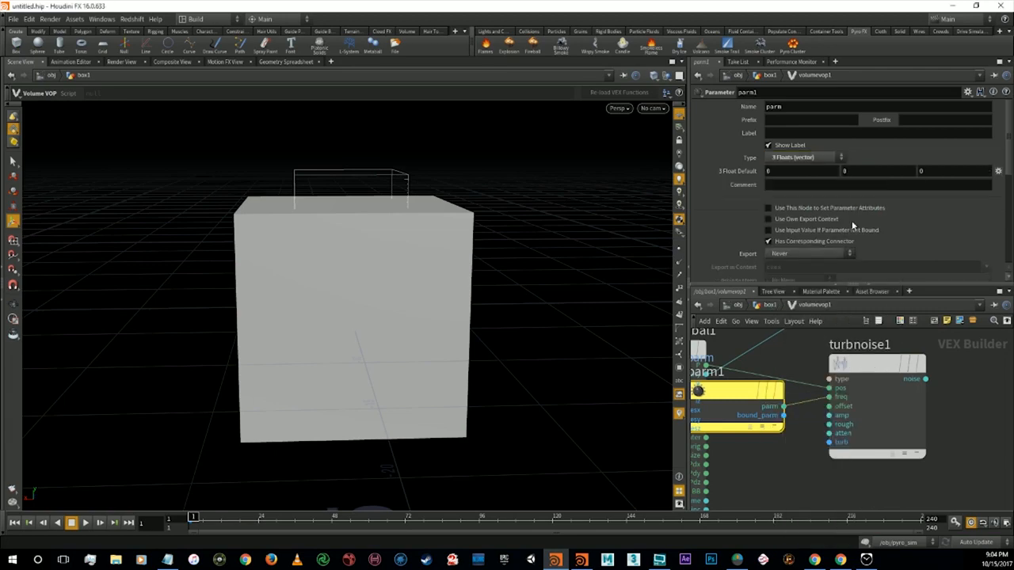
pyautogui.moveTo(787, 168); pyautogui.dragTo(743, 168)
pyautogui.write('1')
pyautogui.press('Tab')
pyautogui.write('1')
pyautogui.press('Tab')
pyautogui.write('1')
# Label the vector parameter Frenquency and name it freq.
pyautogui.press('Shift_R')
pyautogui.write('Fren')
pyautogui.press('BackSpace')
pyautogui.write('quency')
pyautogui.press('Return')
pyautogui.doubleClick(793, 105)
pyautogui.write('fren')
pyautogui.press('BackSpace')
pyautogui.write('q')
pyautogui.press('Return')
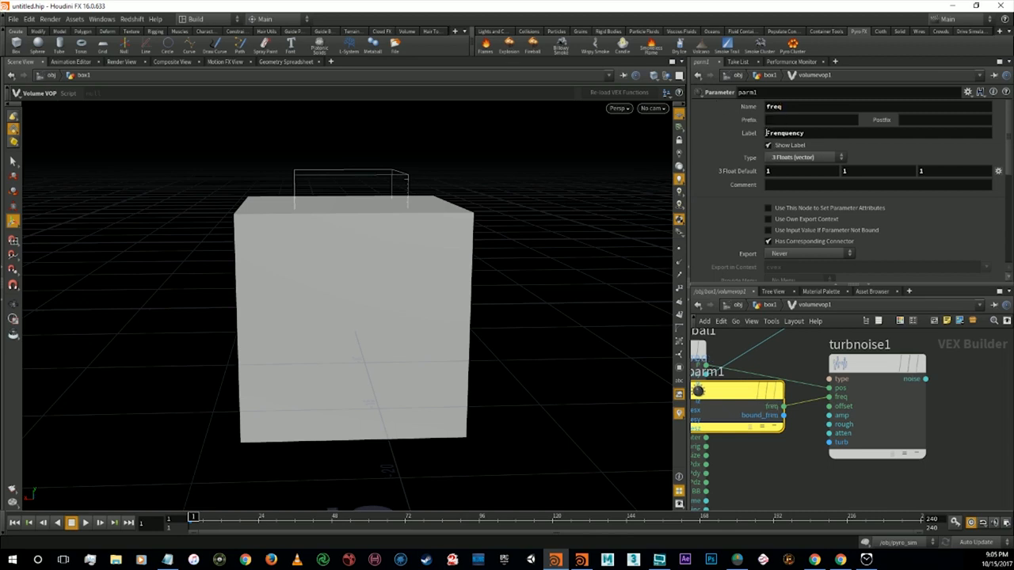
# Replace the parameter node wired to the turbulent noise's freq input with a promoted parameter.
pyautogui.scroll(1, 829, 397)
pyautogui.rightClick(829, 396)
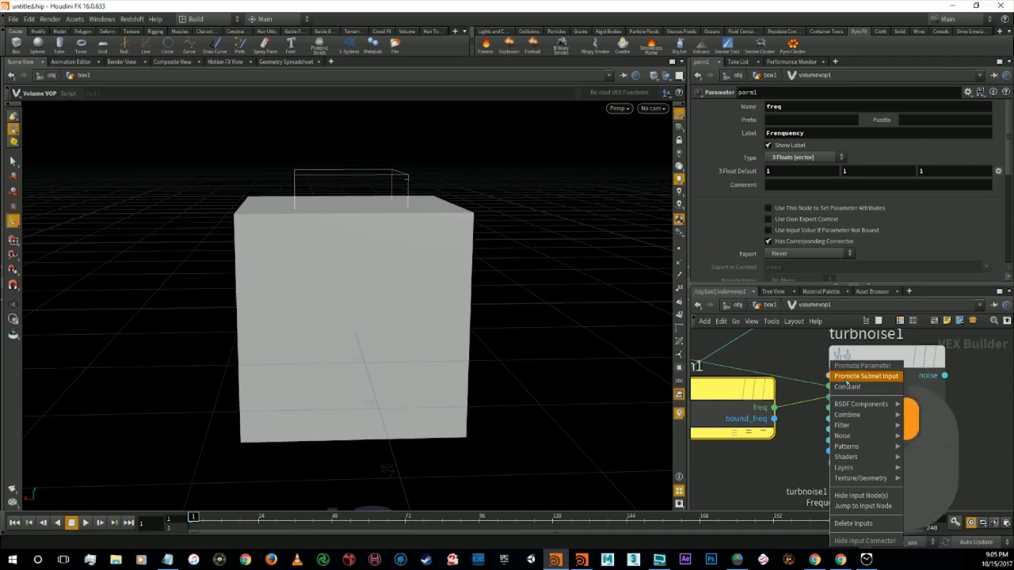
pyautogui.click(847, 377)
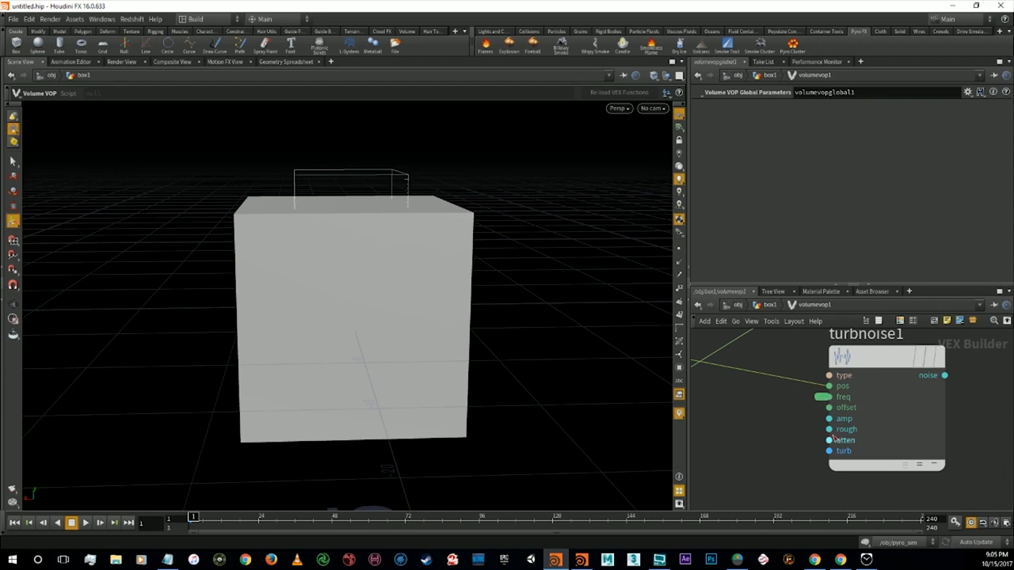
# Add another Parameter node beside the turbulent noise node's inputs.
pyautogui.hotkey('alt', 'Tab')
pyautogui.press('Tab')
pyautogui.write('param')
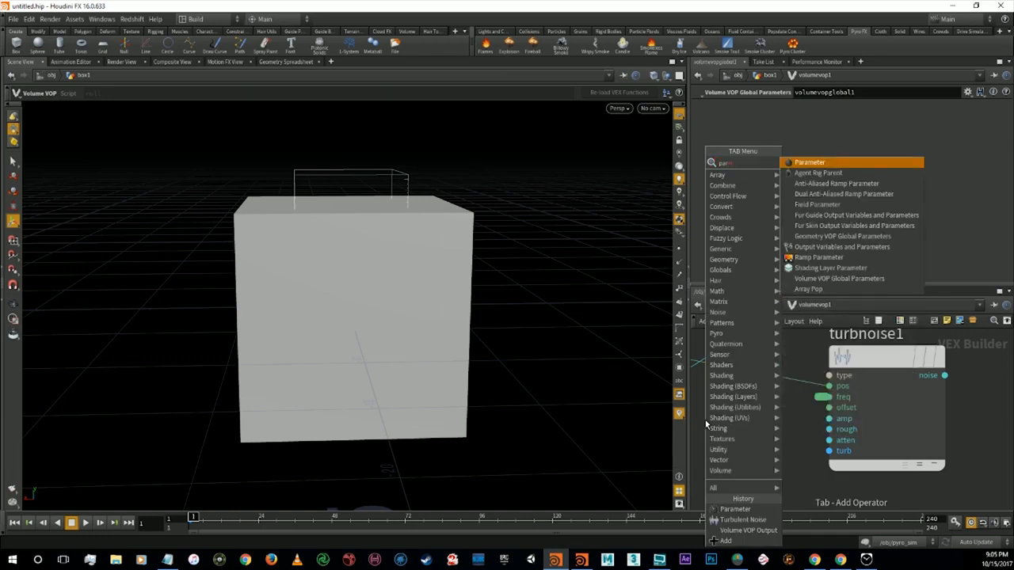
pyautogui.press('Return')
pyautogui.moveTo(705, 420); pyautogui.dragTo(742, 407)
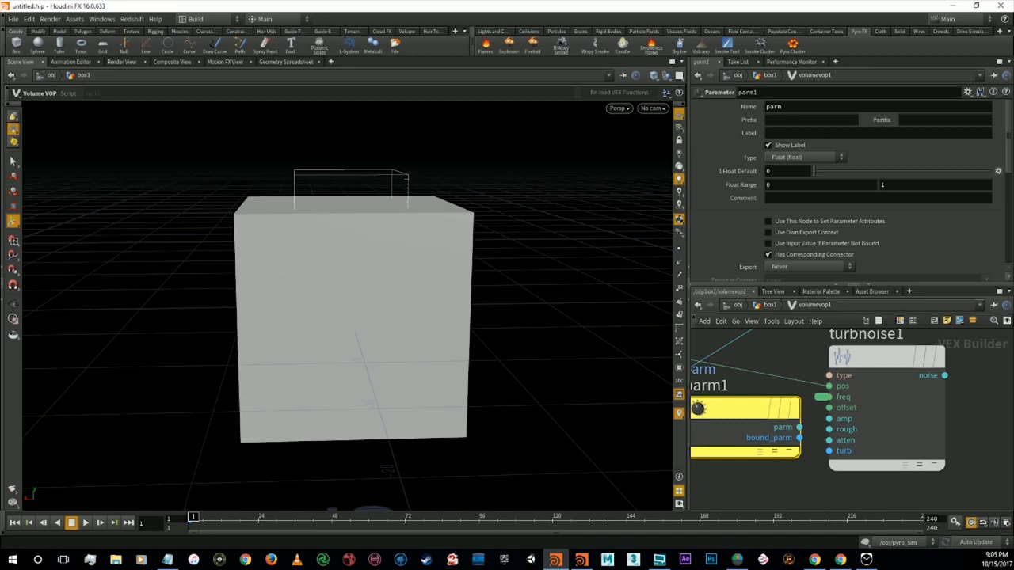
# Rename the new Parameter node to offset and set its parameter name to offset.
pyautogui.hotkey('alt', 'Tab')
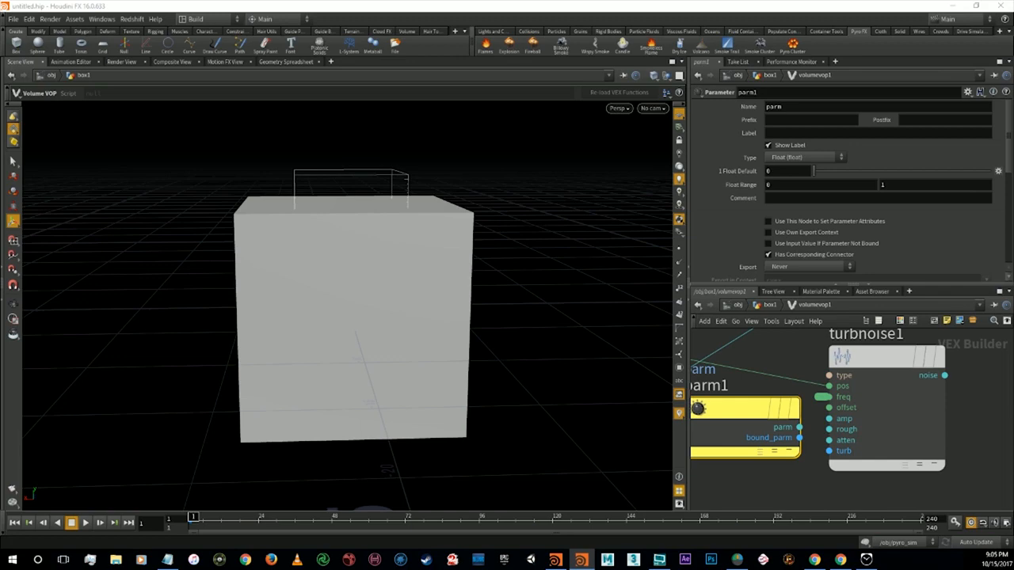
pyautogui.doubleClick(713, 387)
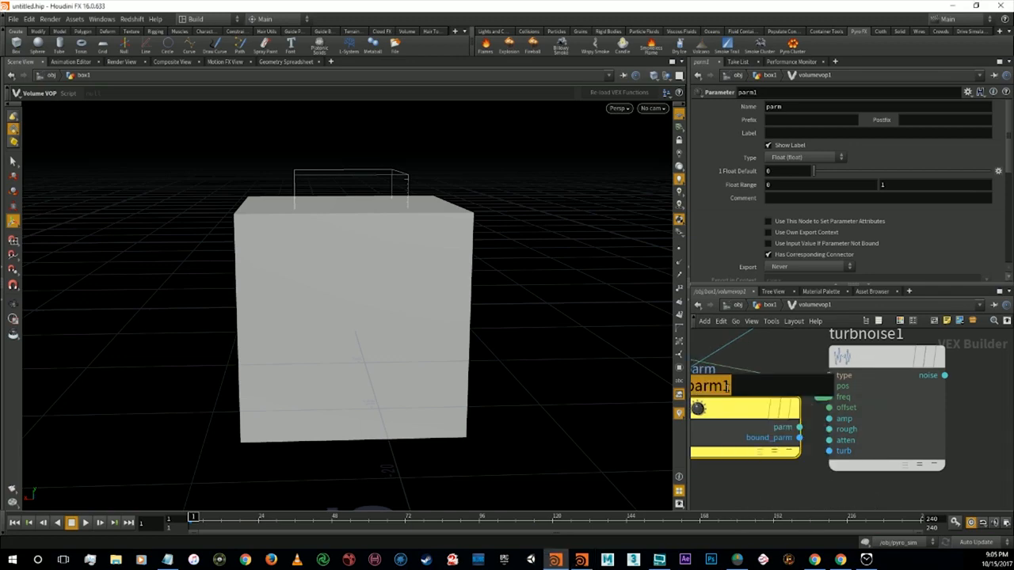
pyautogui.write('offset')
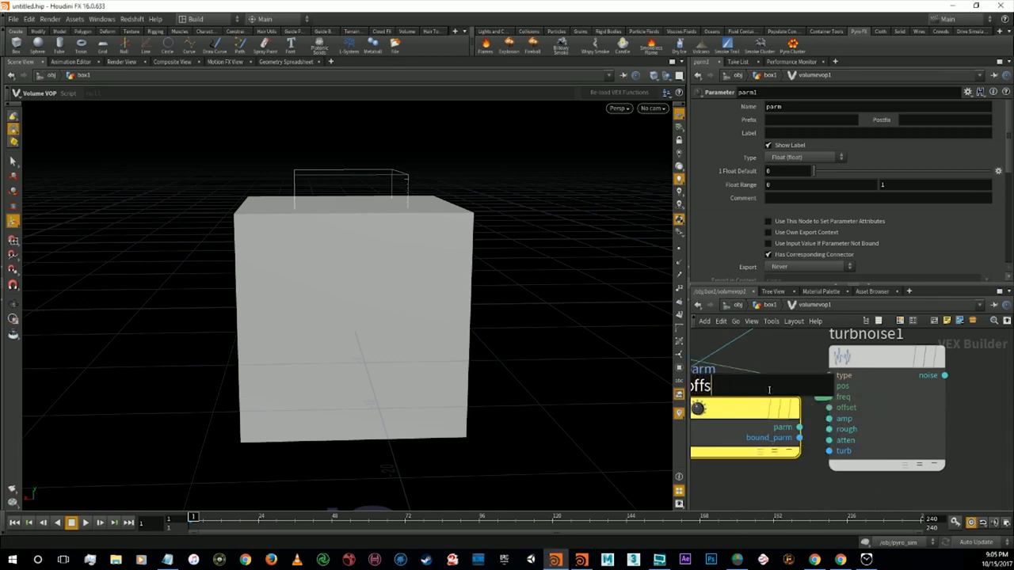
pyautogui.press('Return')
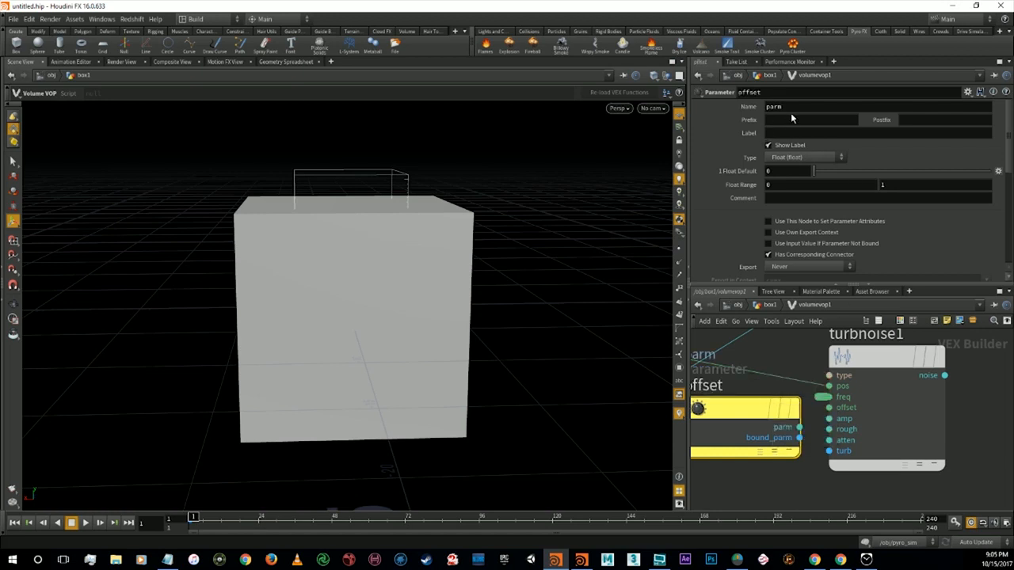
pyautogui.moveTo(781, 106); pyautogui.dragTo(740, 109)
pyautogui.write('o')
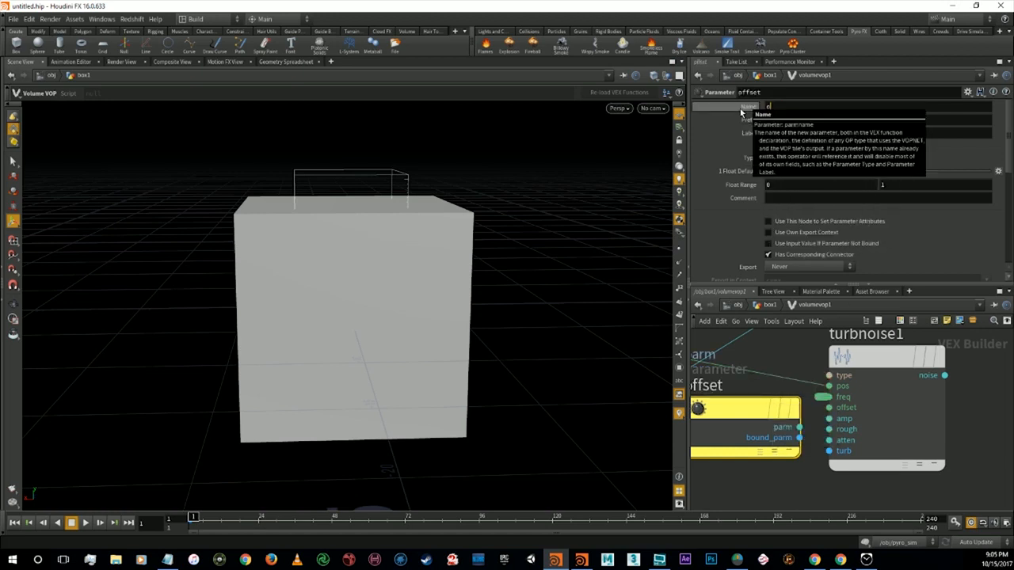
pyautogui.write('ffset')
pyautogui.press('Return')
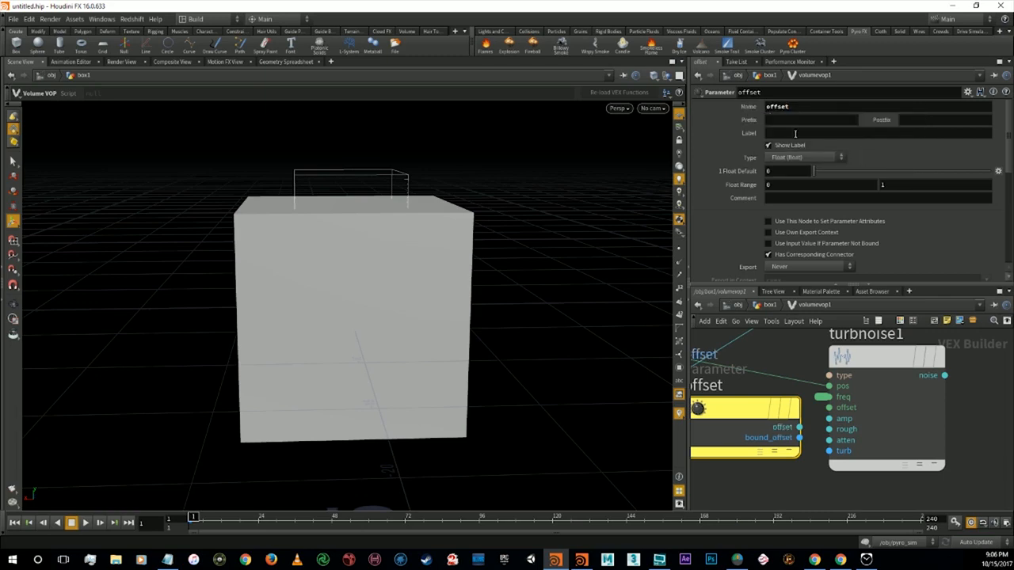
# Label the offset parameter Offset and set its type to 3 Floats (vector).
pyautogui.click(795, 134)
pyautogui.write('Offset')
pyautogui.press('Return')
pyautogui.click(792, 158)
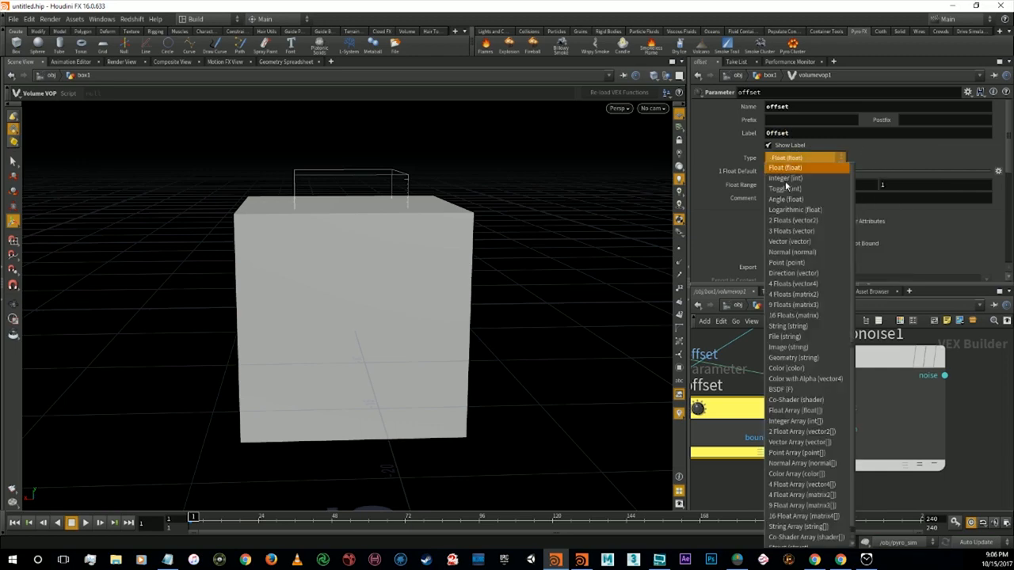
pyautogui.click(790, 231)
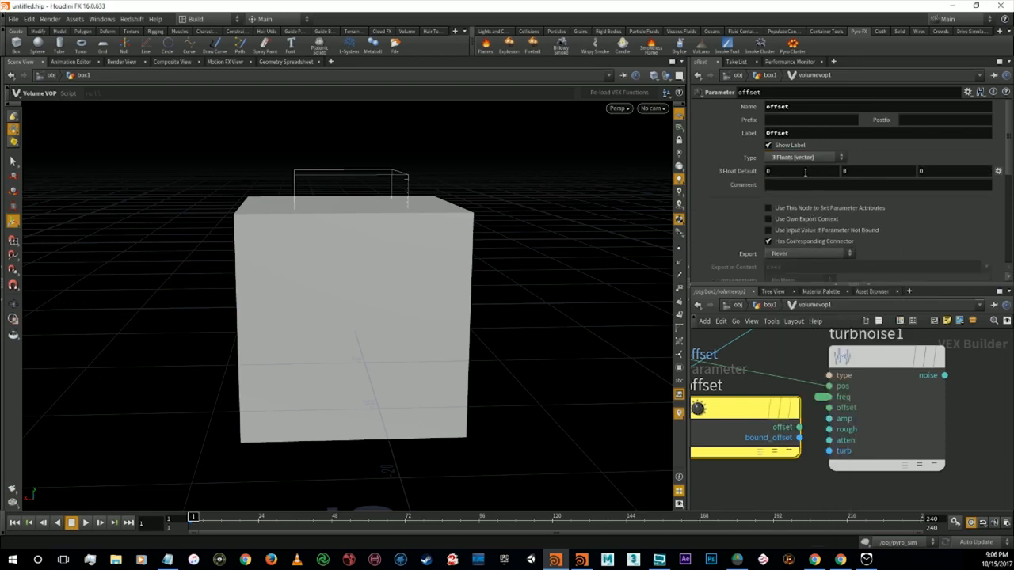
# Wire the offset parameter into the turbulent noise's offset input and hide that input node.
pyautogui.moveTo(799, 427); pyautogui.dragTo(827, 409)
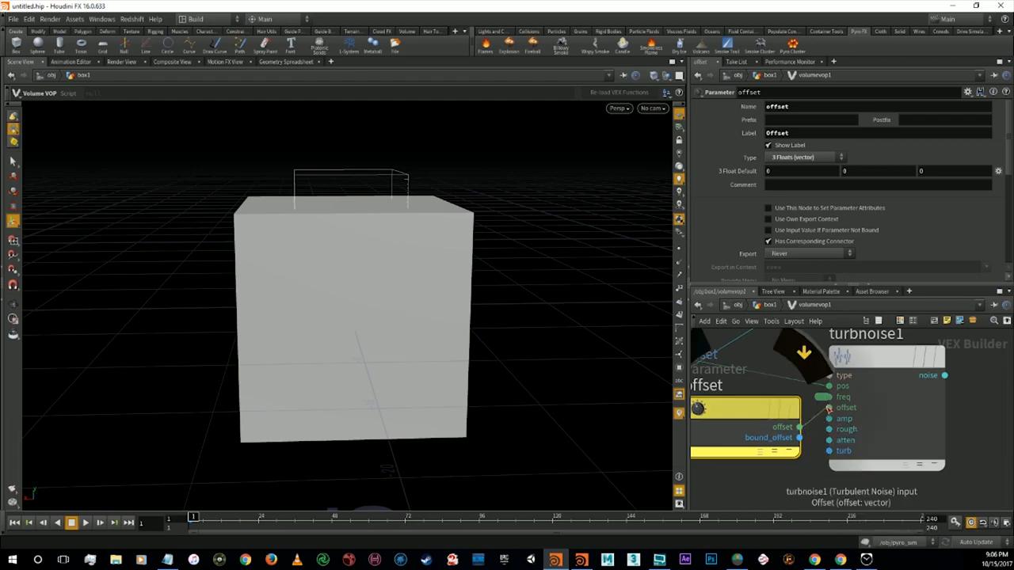
pyautogui.middleClick(828, 408)
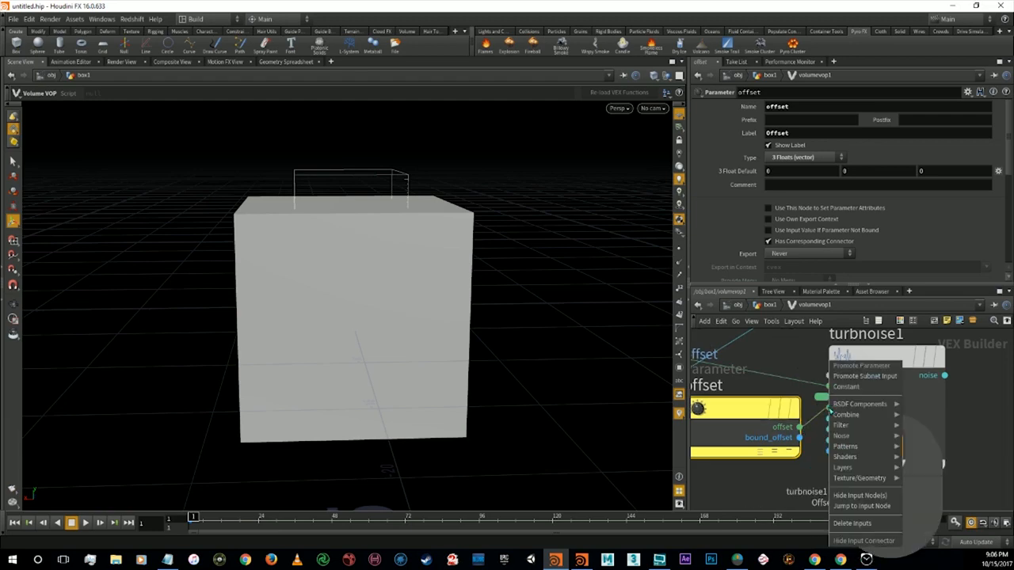
pyautogui.click(860, 377)
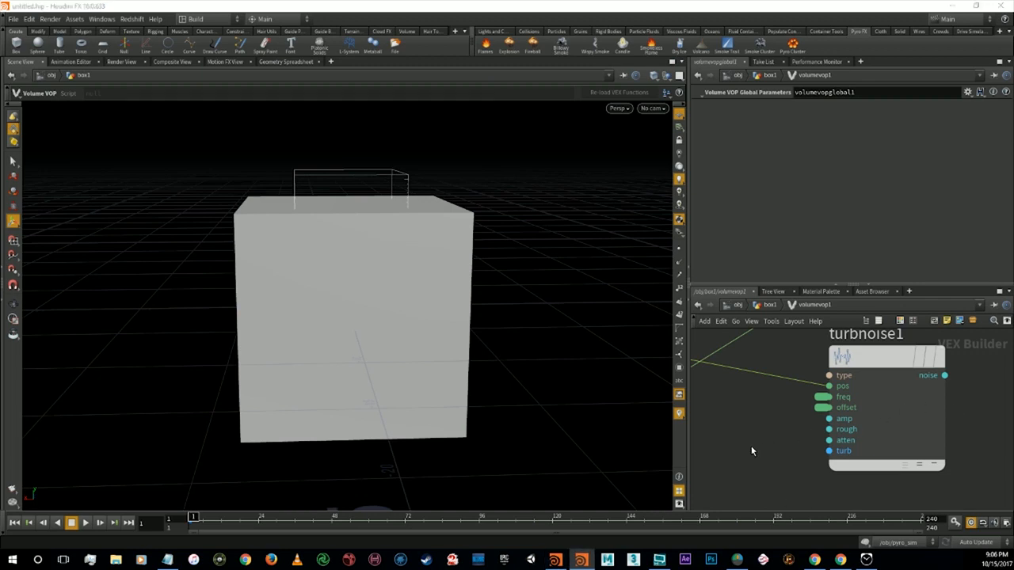
# Add another Parameter node beside the turbulent noise and wire it into the noise's amp input.
pyautogui.rightClick(772, 398)
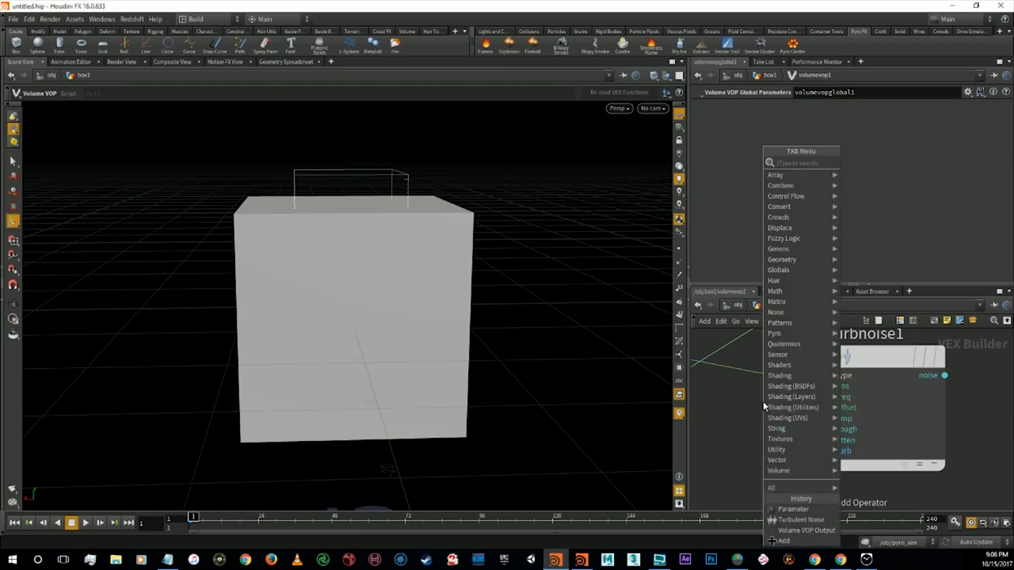
pyautogui.write('am')
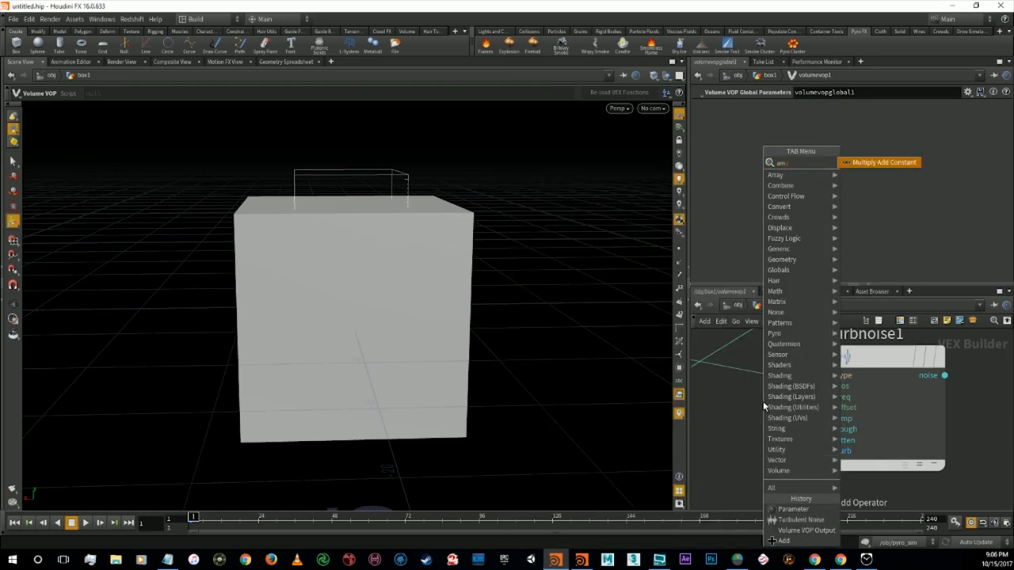
pyautogui.press('BackSpace')
pyautogui.press('BackSpace')
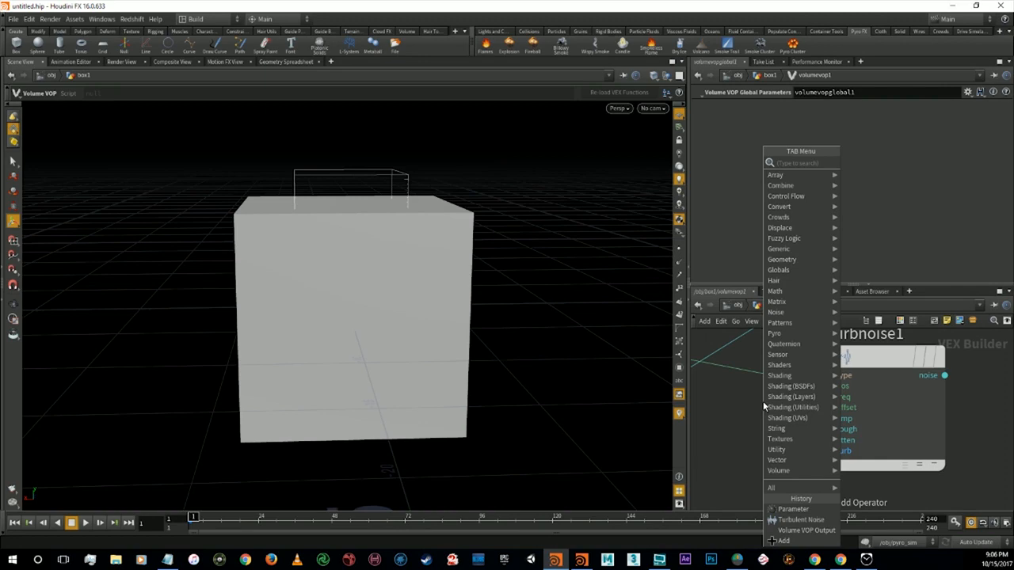
pyautogui.write('parm')
pyautogui.press('BackSpace')
pyautogui.press('Return')
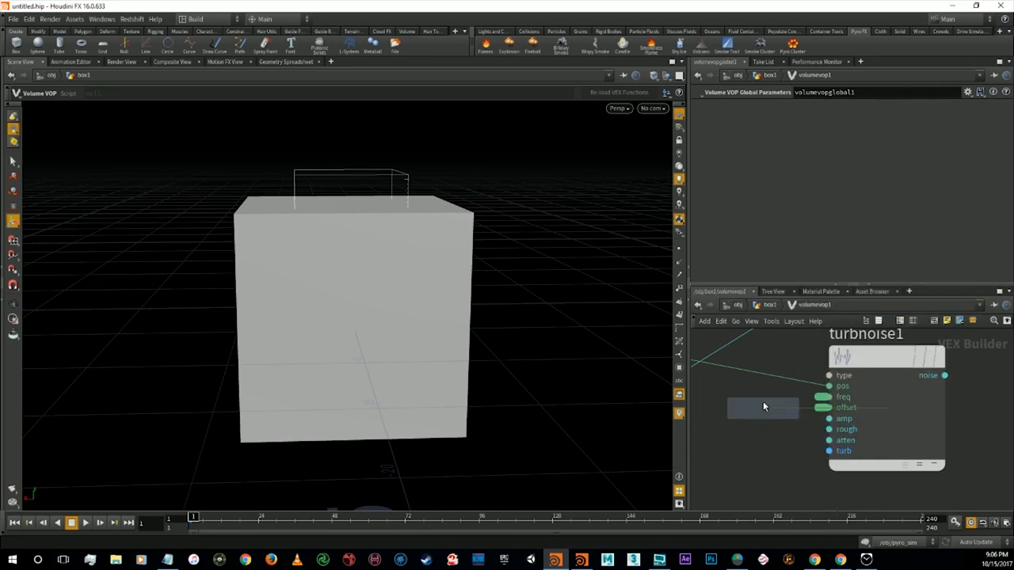
pyautogui.click(732, 438)
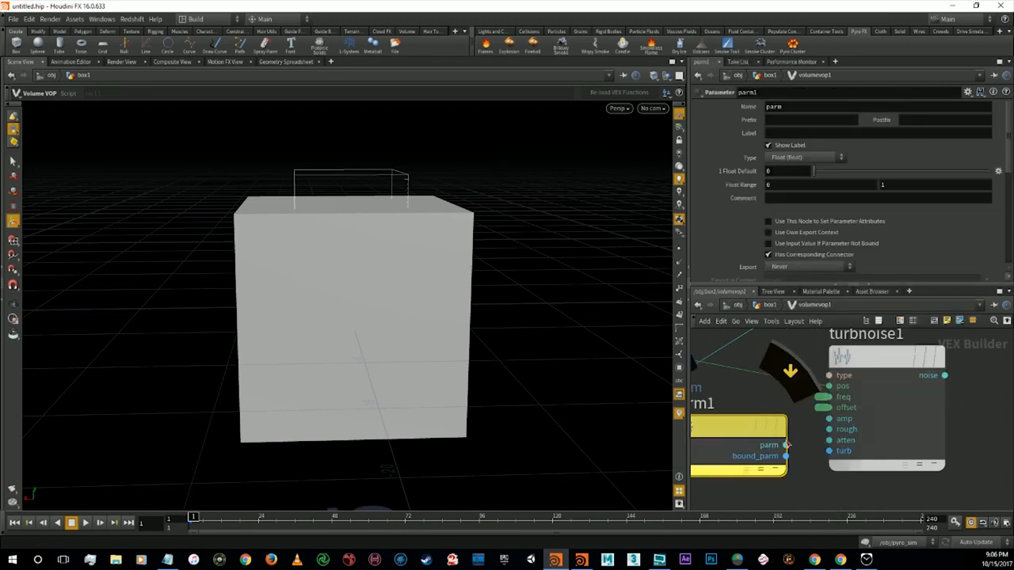
pyautogui.moveTo(787, 445); pyautogui.dragTo(828, 418)
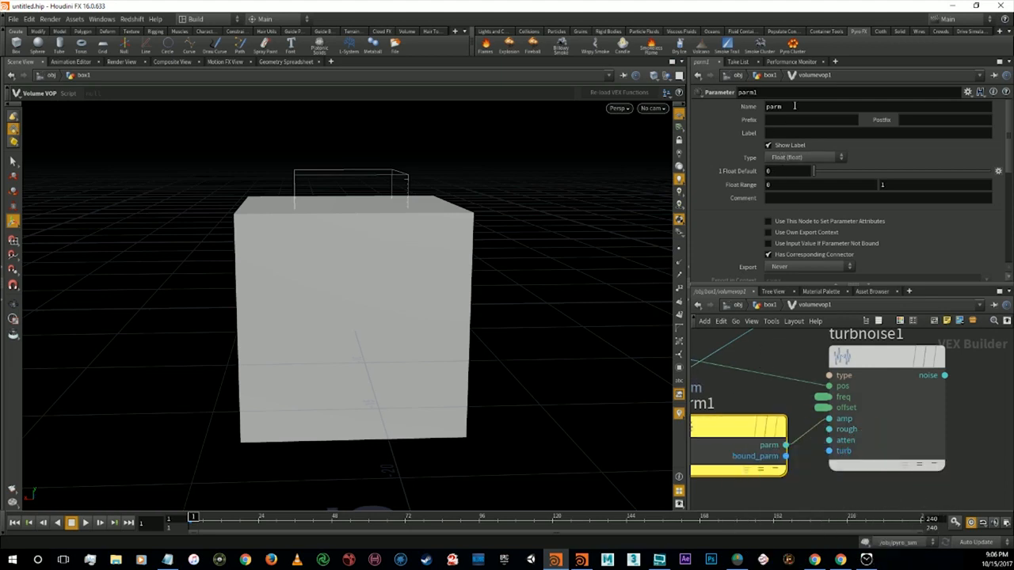
# Name the parameter wired to the amp input amp and label it Amplitude.
pyautogui.moveTo(794, 106); pyautogui.dragTo(748, 106)
pyautogui.write('amp')
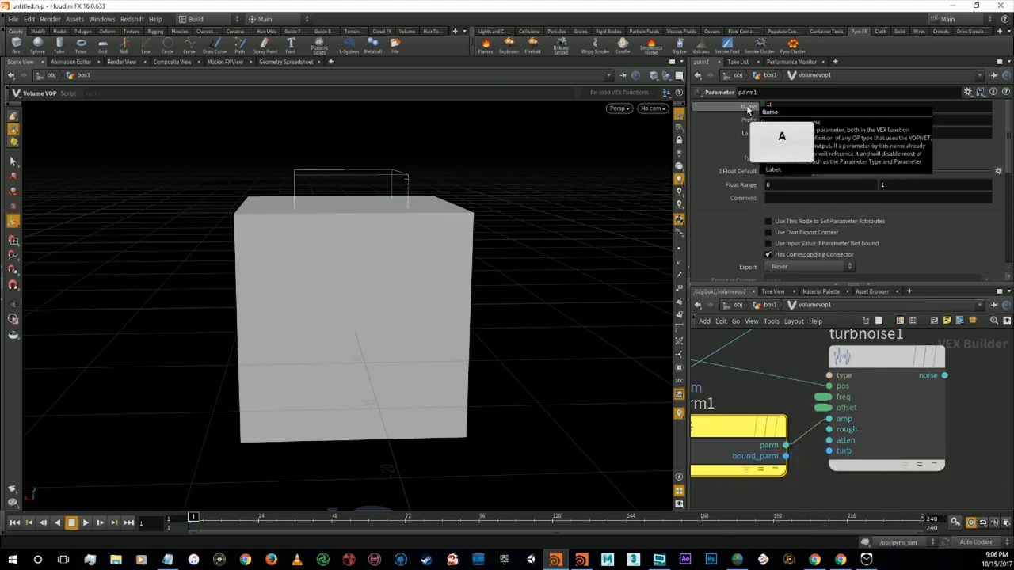
pyautogui.click(797, 133)
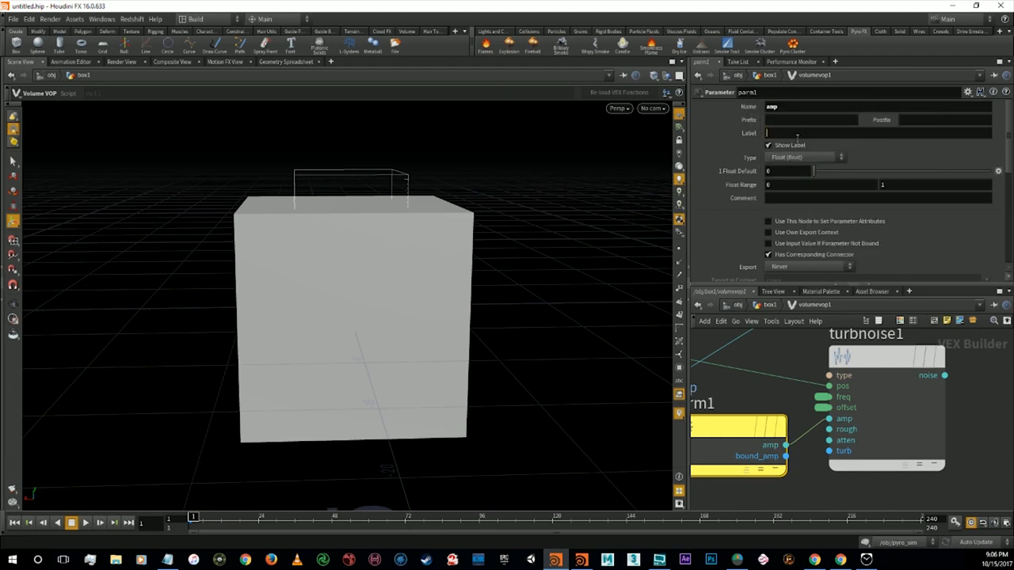
pyautogui.write('Amplitude')
pyautogui.press('Return')
# Set the amplitude parameter's default to 1 and the lower limit of its float range to -1.
pyautogui.moveTo(780, 173); pyautogui.dragTo(755, 173)
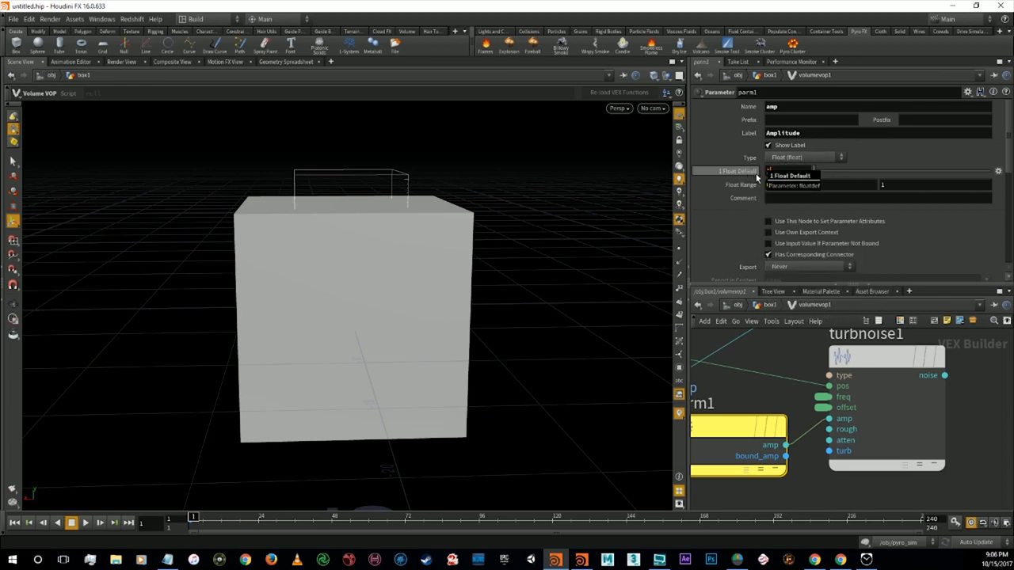
pyautogui.write('1')
pyautogui.click(752, 184)
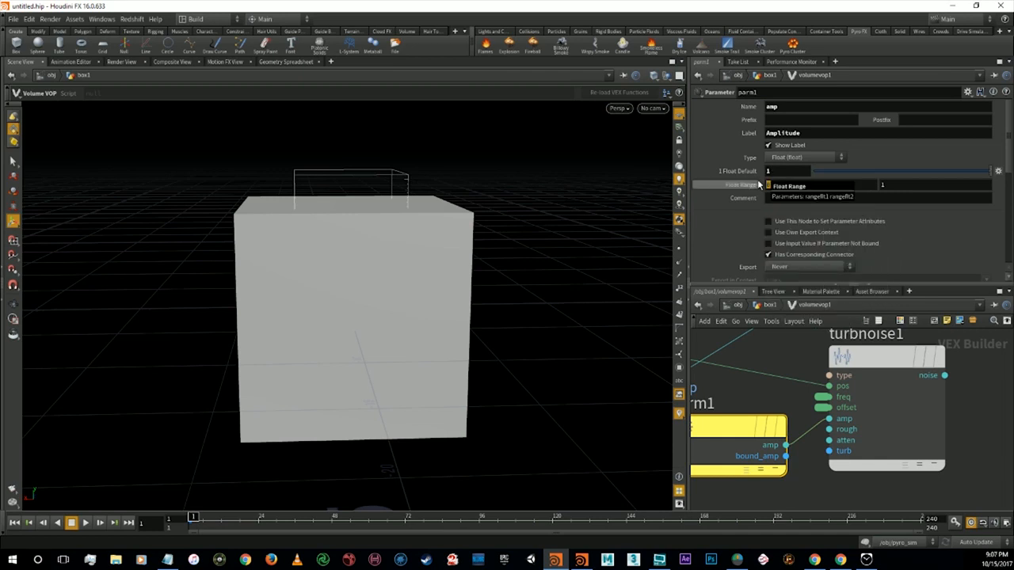
pyautogui.write('-1')
pyautogui.press('Tab')
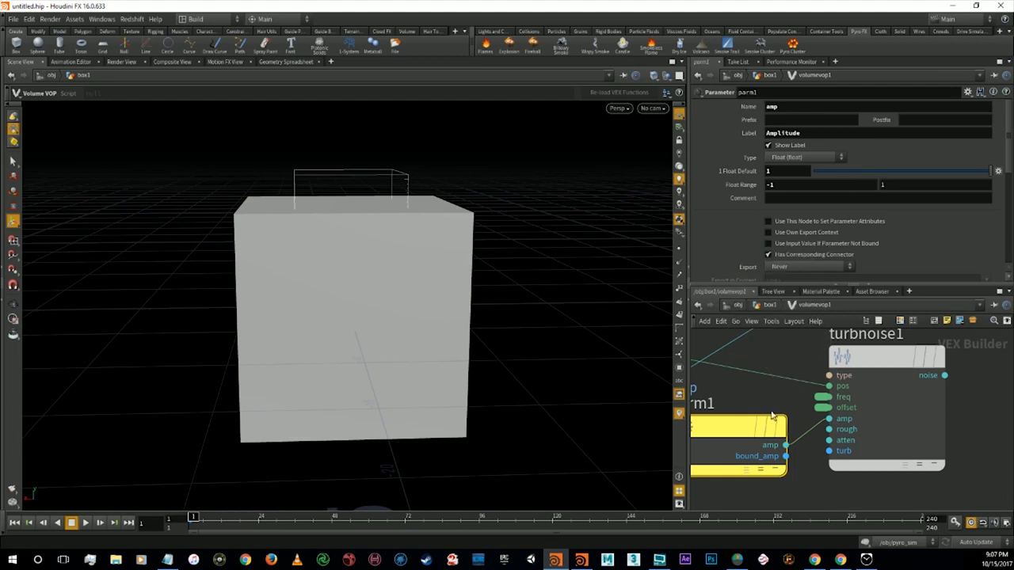
# Hide the amplitude parameter node wired to the turbulent noise's amp input.
pyautogui.rightClick(828, 429)
pyautogui.moveTo(856, 390); pyautogui.dragTo(858, 376, button='middle')
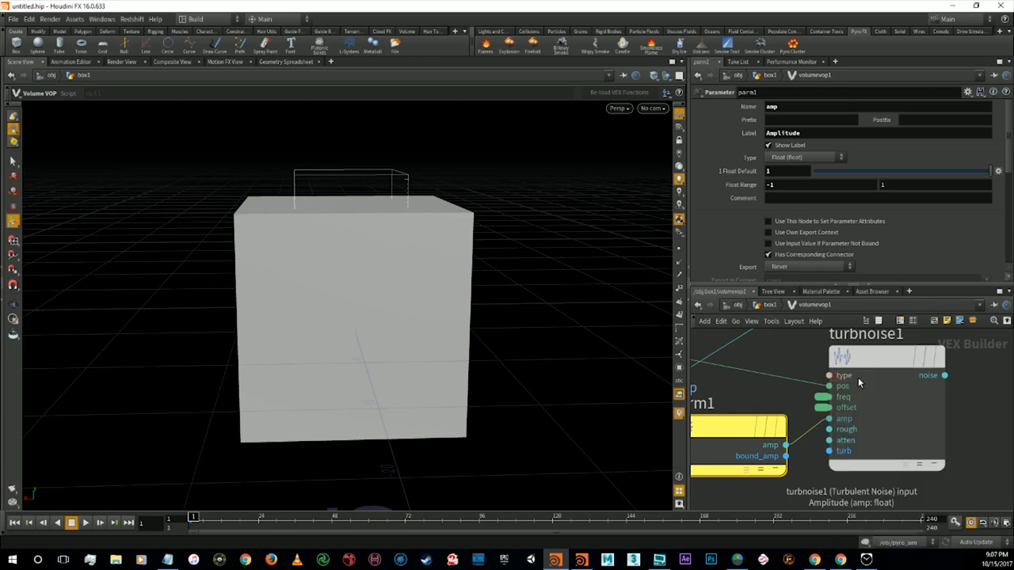
pyautogui.press('Delete')
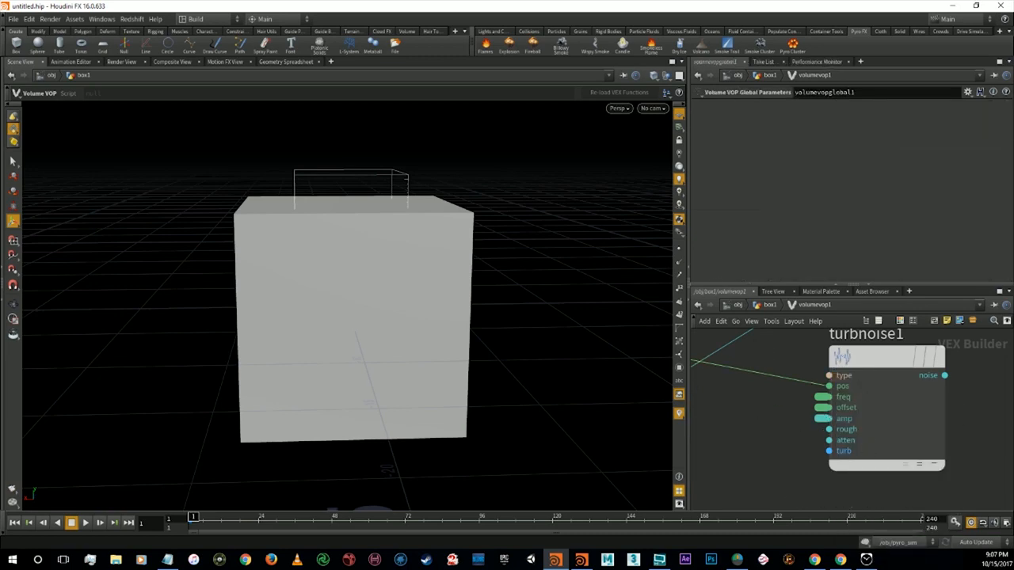
# Add a Parameter node and wire it into the turbulent noise's rough input.
pyautogui.hotkey('alt', 'Tab')
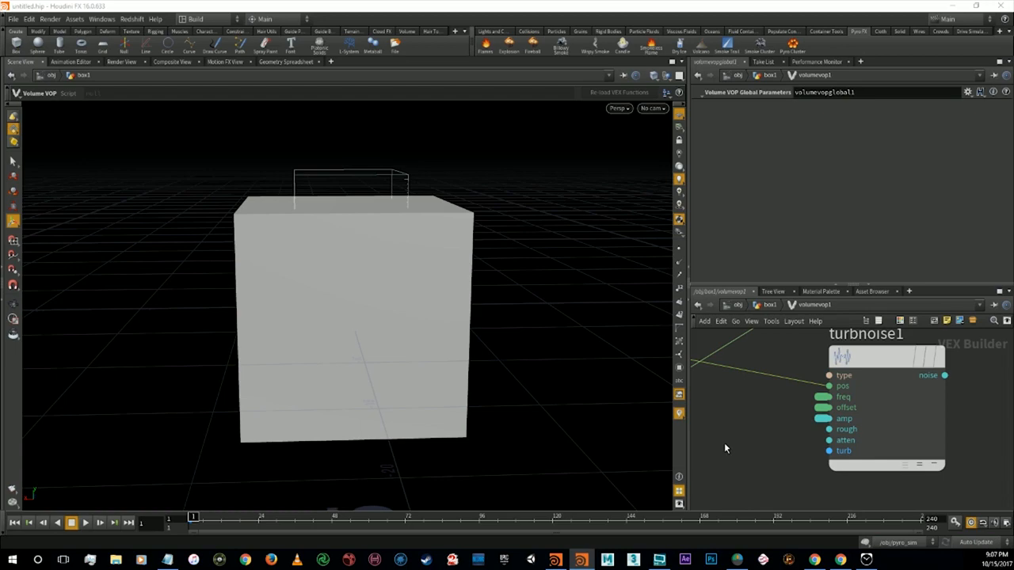
pyautogui.press('Tab')
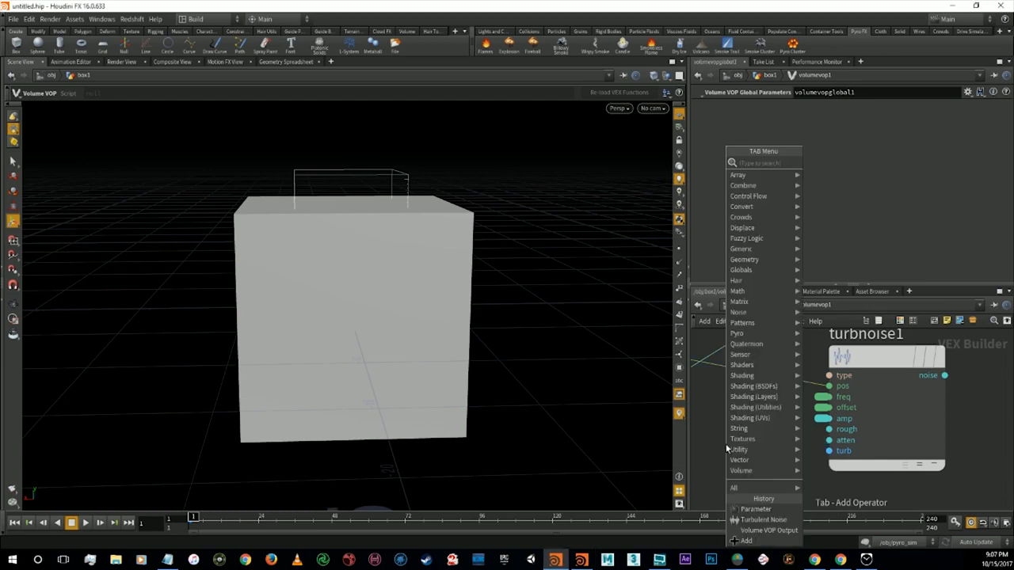
pyautogui.write('param')
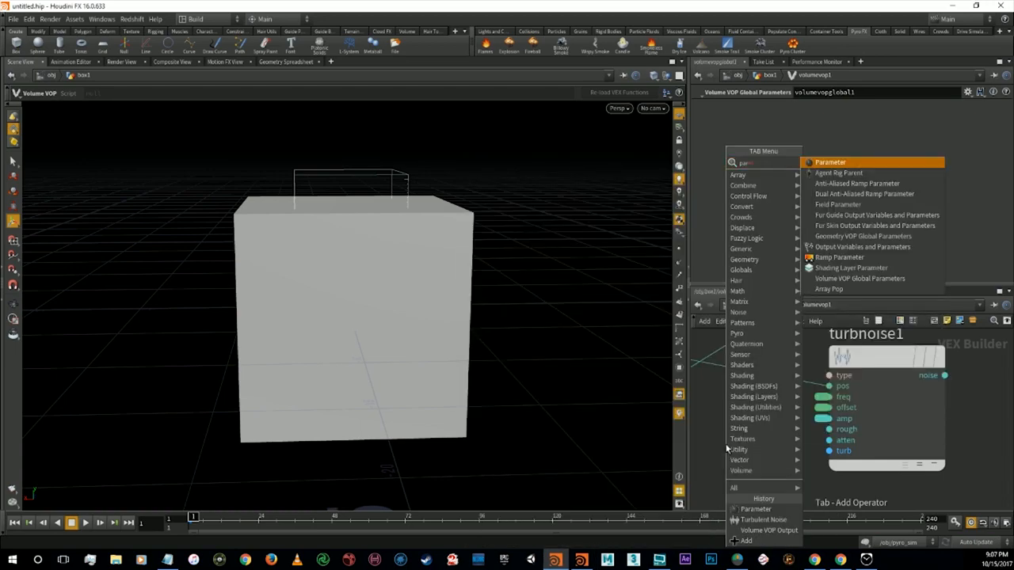
pyautogui.press('Return')
pyautogui.click(726, 446)
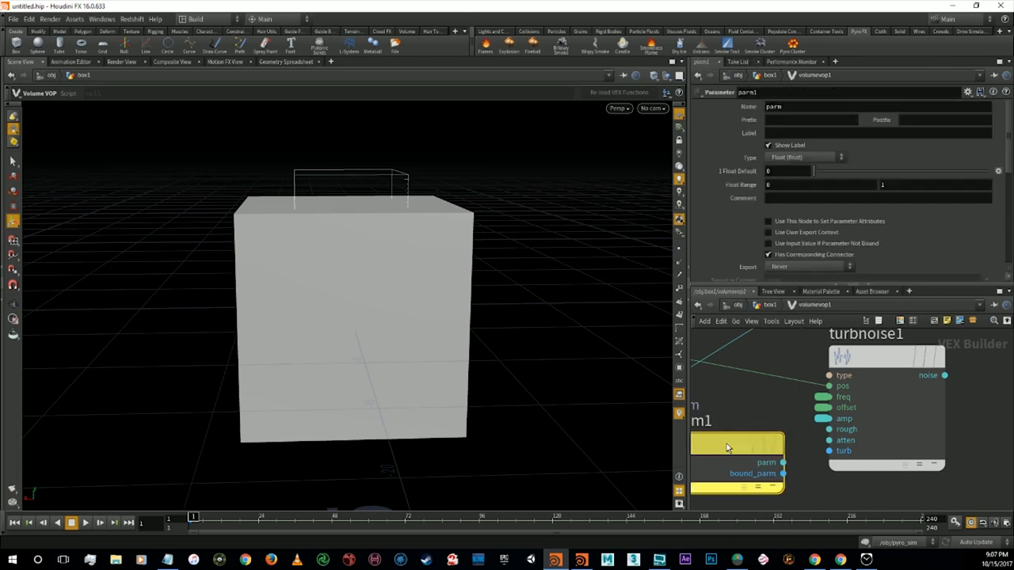
pyautogui.moveTo(783, 462); pyautogui.dragTo(828, 429)
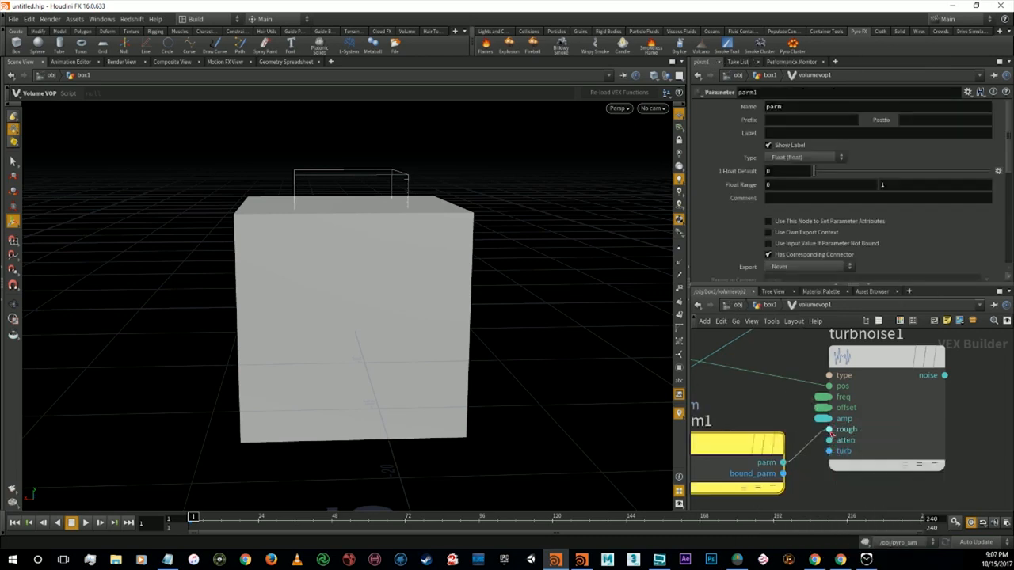
# Name the parameter wired to the rough input rough, label it Roughnes and set its default to 0.5.
pyautogui.doubleClick(775, 106)
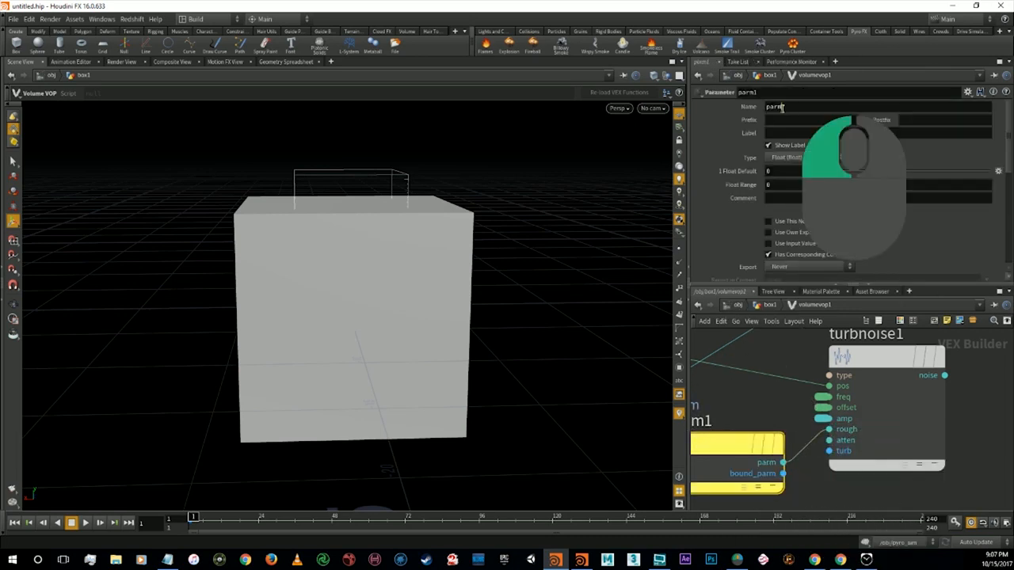
pyautogui.write('rough')
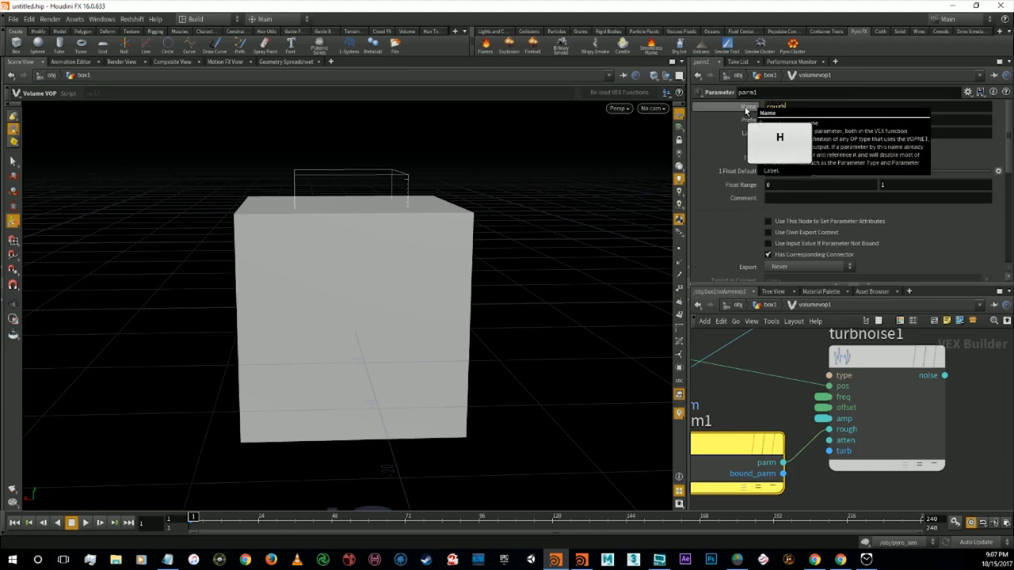
pyautogui.click(821, 134)
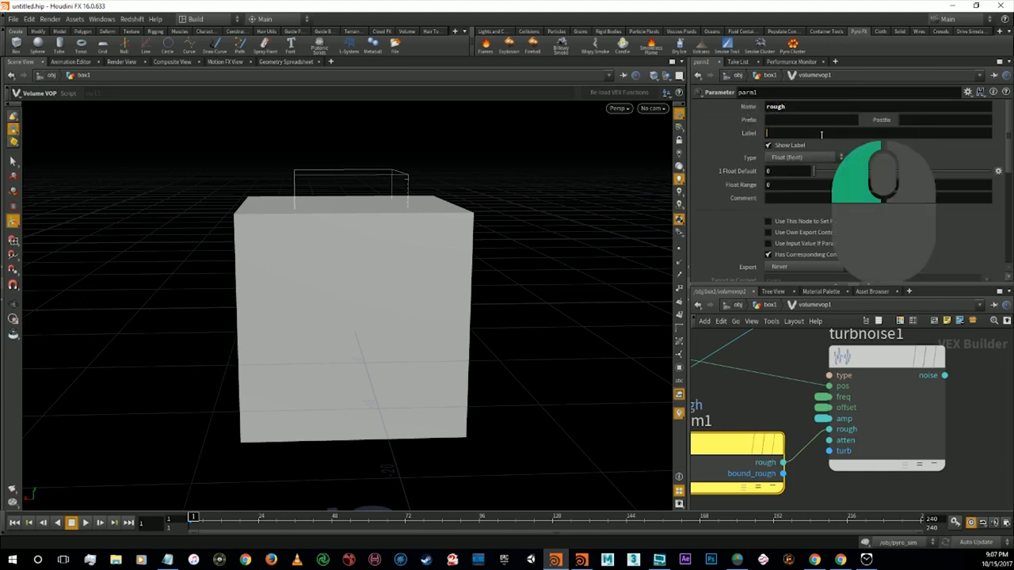
pyautogui.write('Rou')
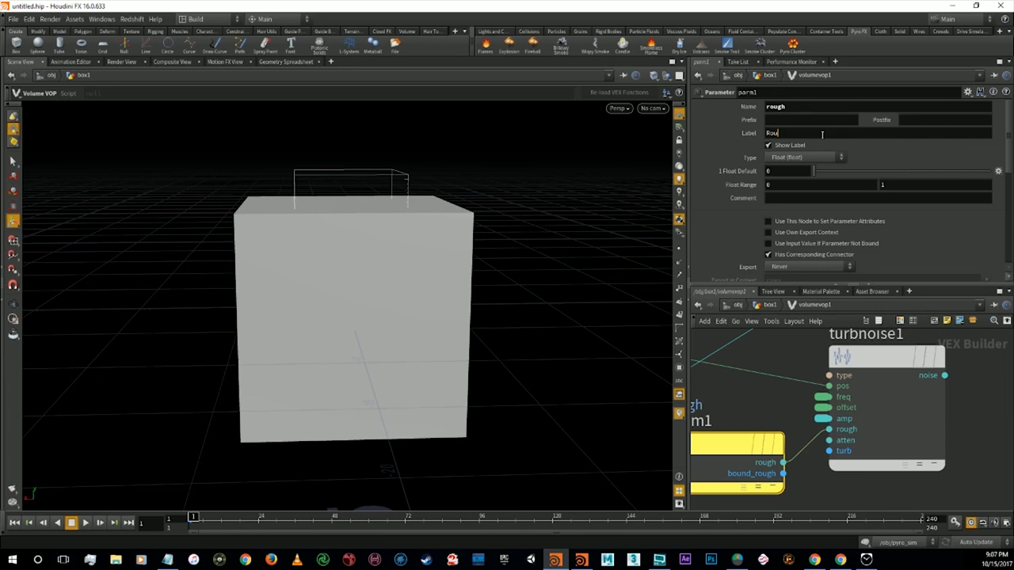
pyautogui.write('ghnes')
pyautogui.press('Return')
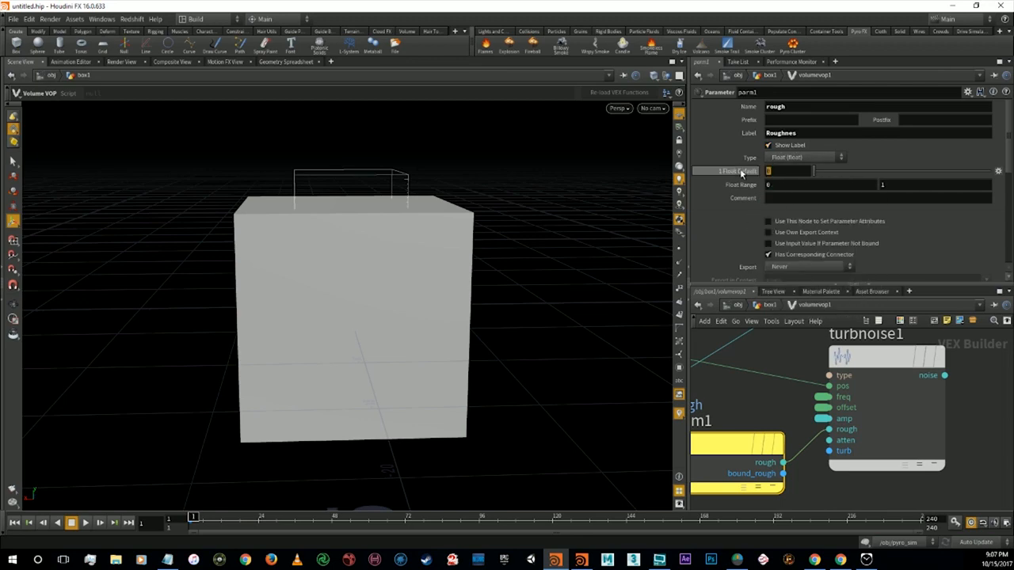
pyautogui.press('Return')
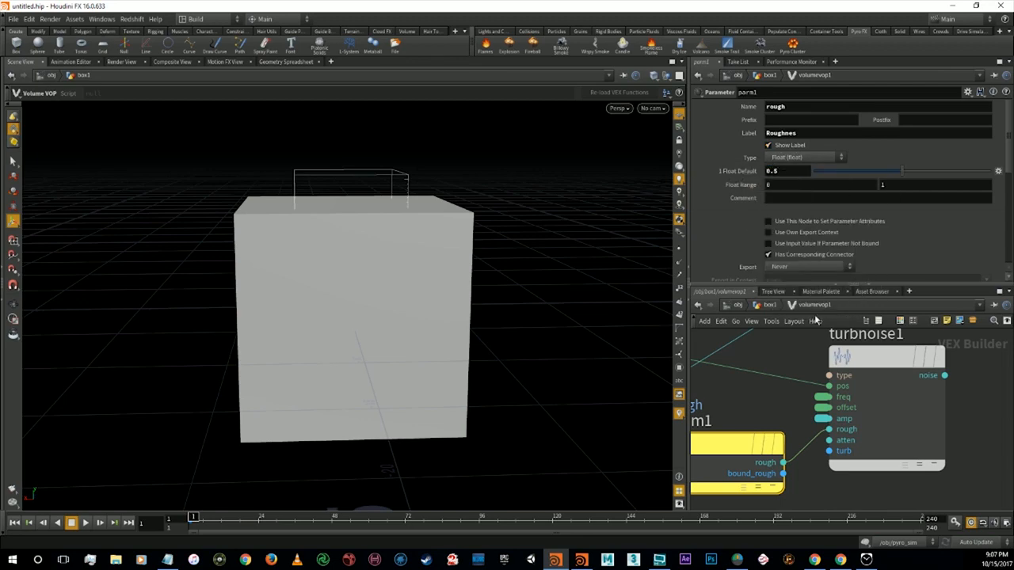
# Hide the roughness parameter node wired to the turbulent noise's rough input.
pyautogui.middleClick(828, 429)
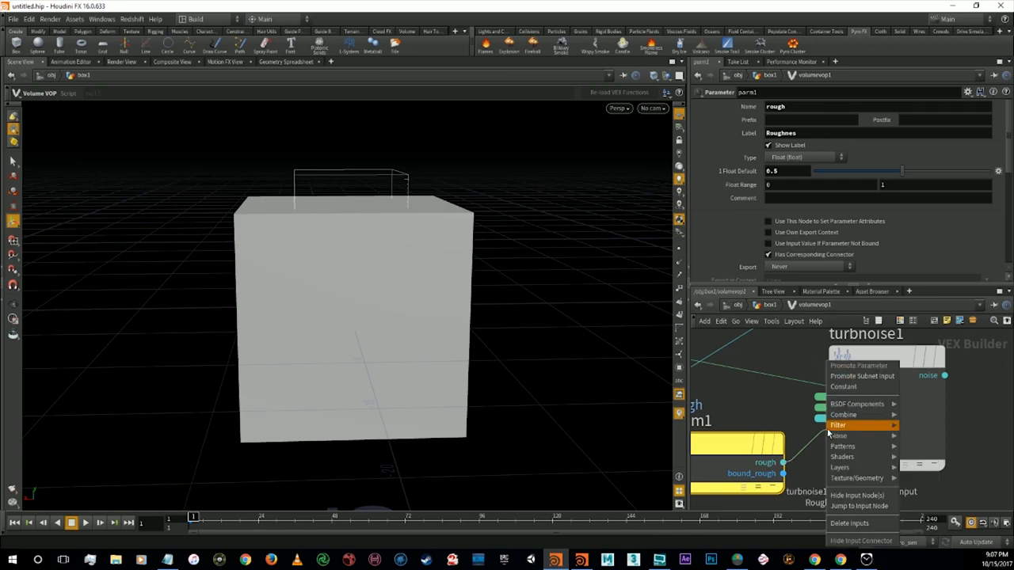
pyautogui.click(853, 389)
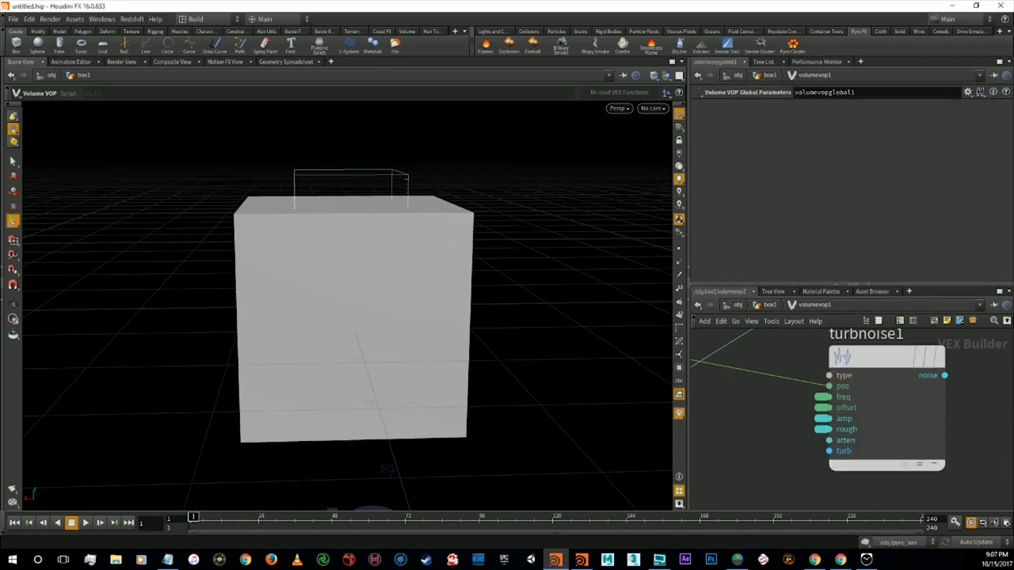
pyautogui.hotkey('alt', 'Tab')
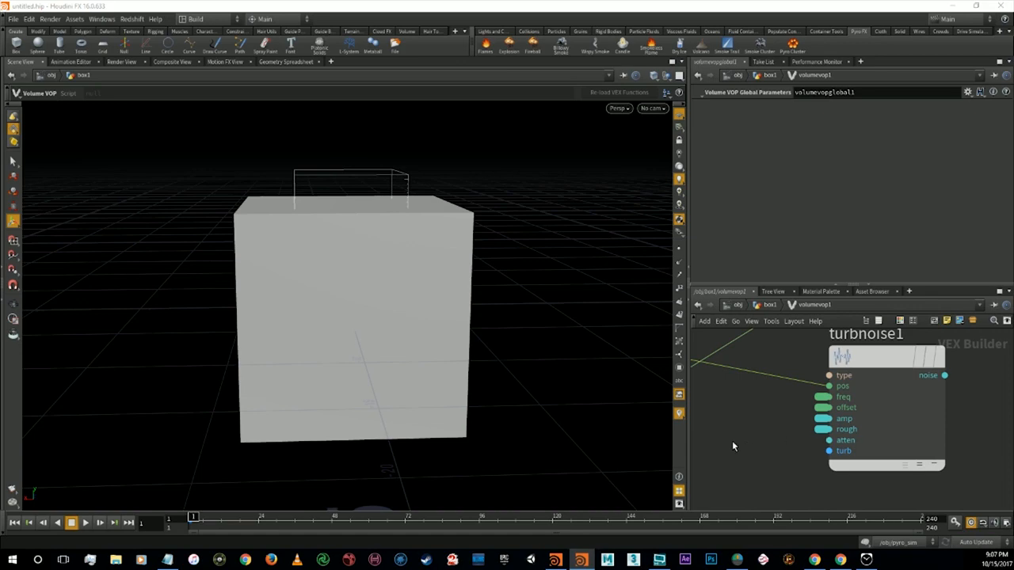
# Add a Parameter node and wire it into the turbulent noise's atten input.
pyautogui.press('Tab')
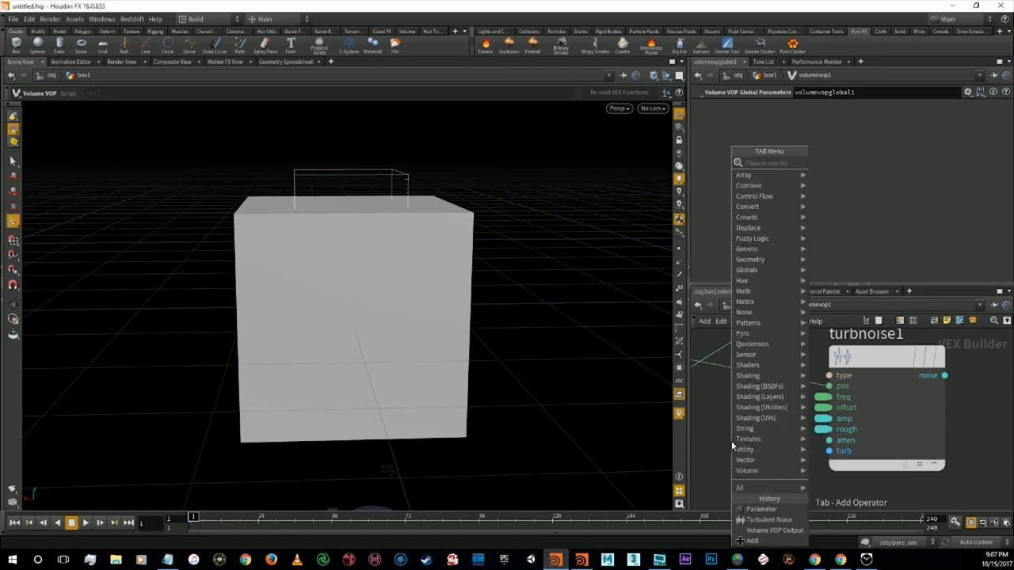
pyautogui.write('atten')
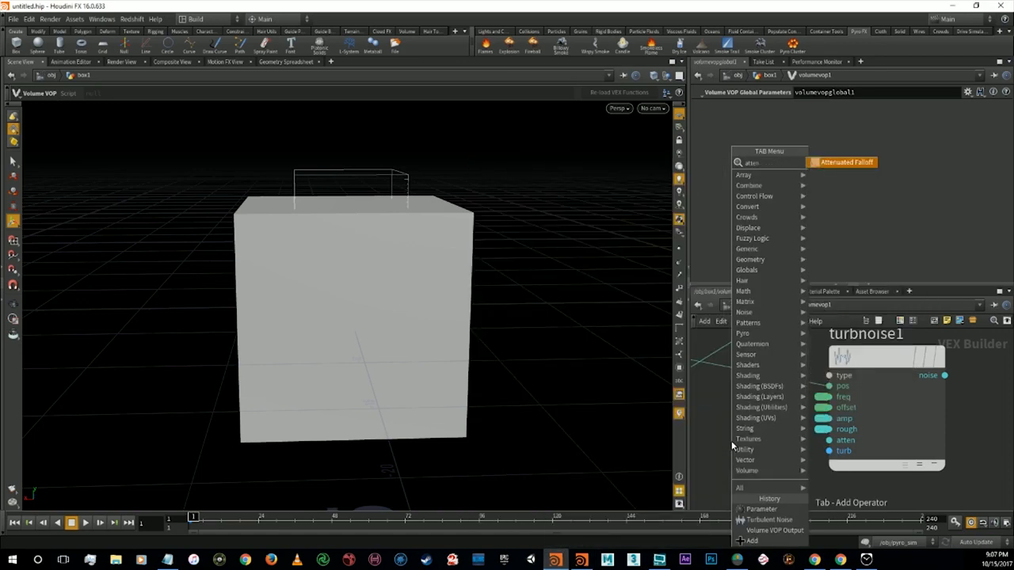
pyautogui.press('BackSpace')
pyautogui.press('BackSpace')
pyautogui.press('BackSpace')
pyautogui.press('BackSpace')
pyautogui.press('BackSpace')
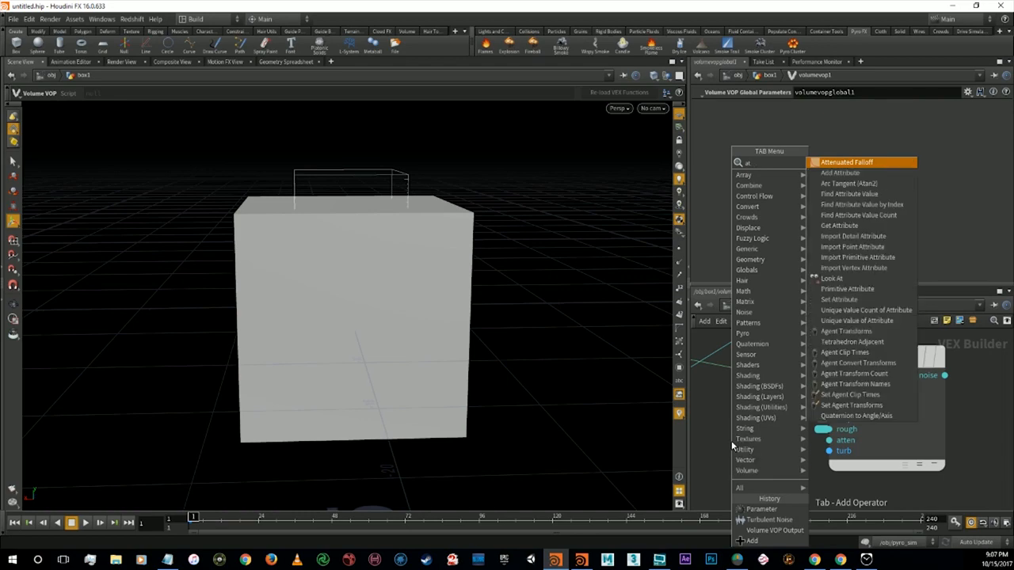
pyautogui.write('par')
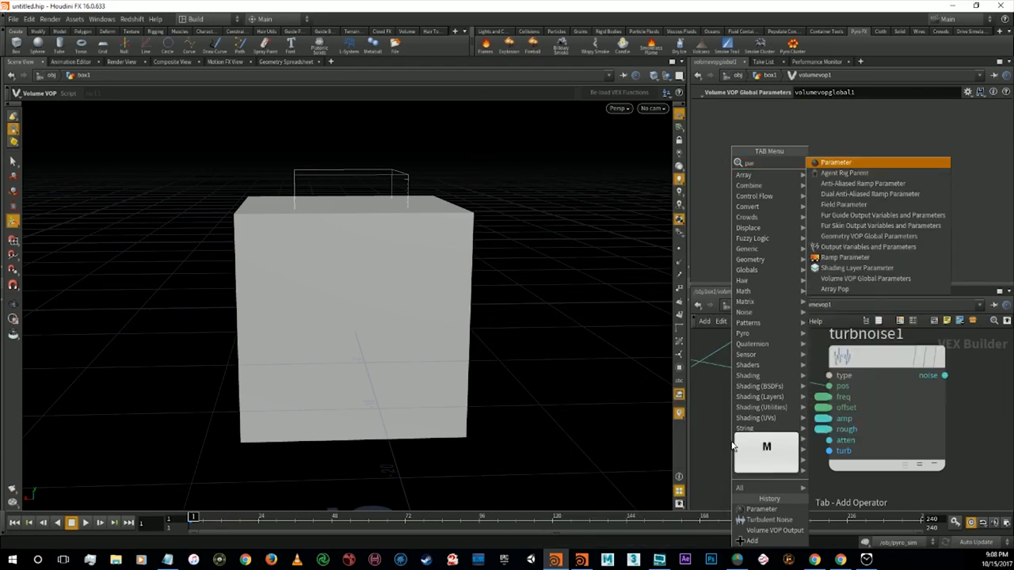
pyautogui.press('Return')
pyautogui.click(731, 441)
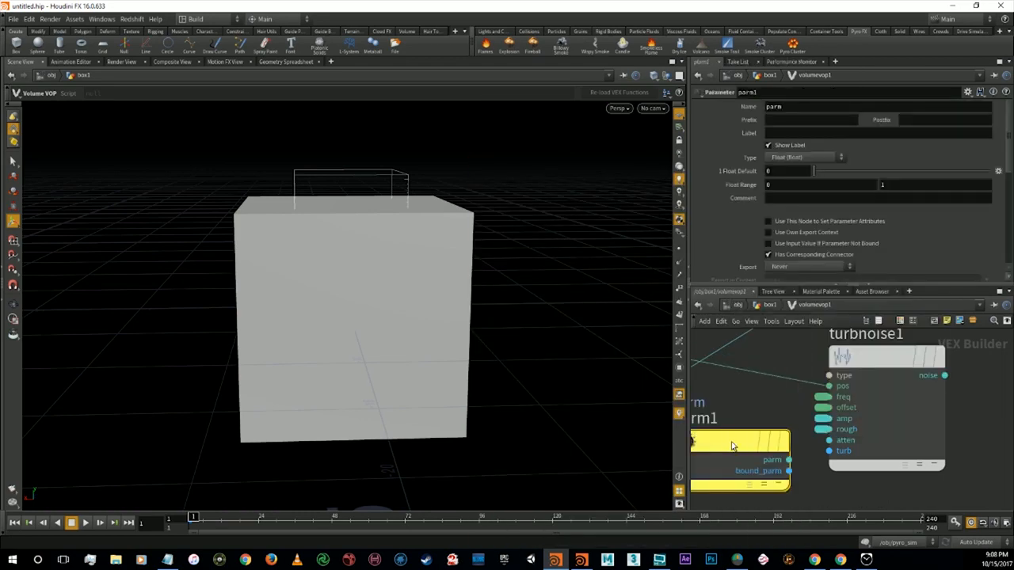
pyautogui.moveTo(789, 460); pyautogui.dragTo(828, 440)
# Name the parameter wired to the atten input atten, label it Attenuation and set its default to 1.
pyautogui.moveTo(798, 106); pyautogui.dragTo(757, 106)
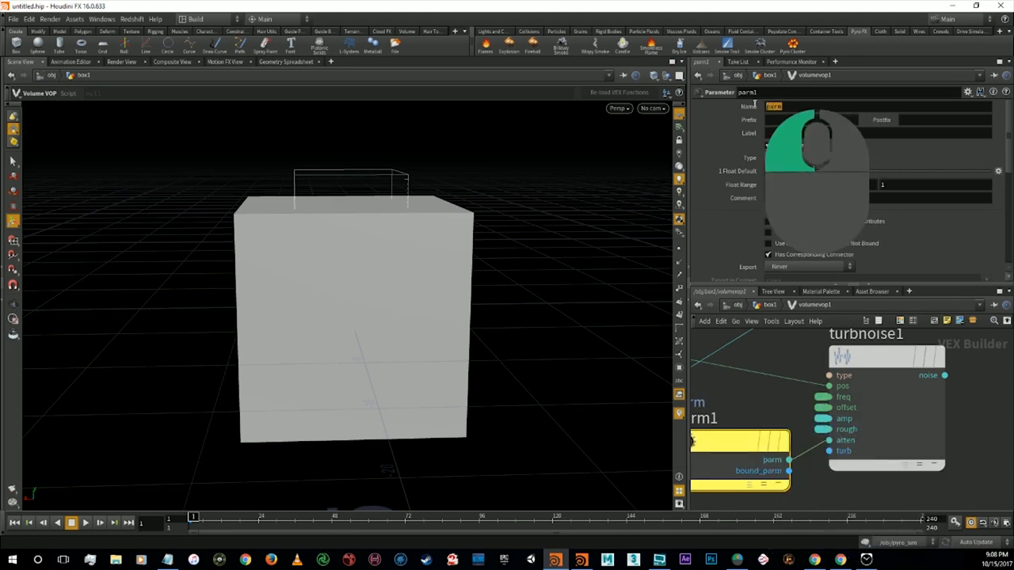
pyautogui.write('atten')
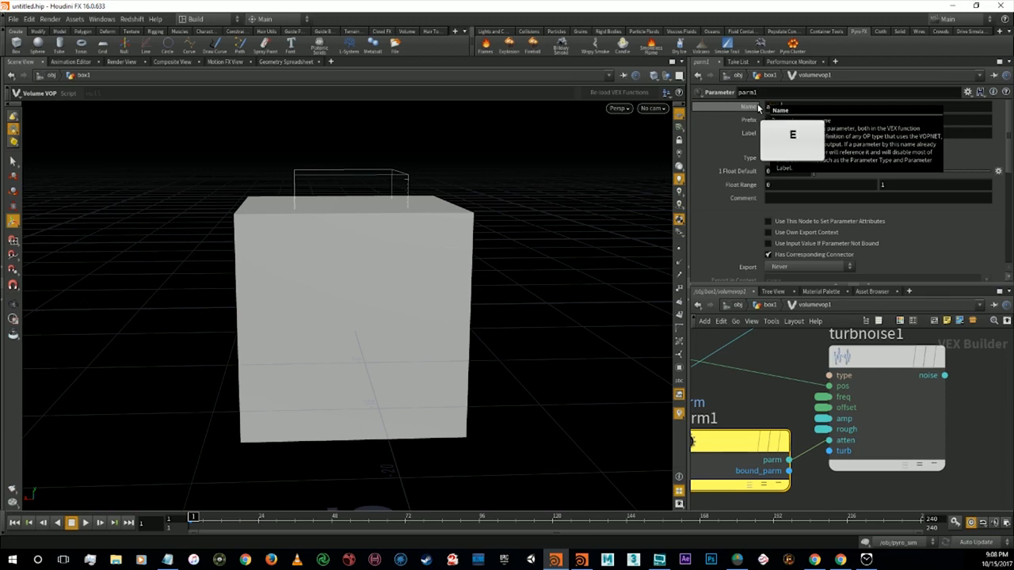
pyautogui.press('Return')
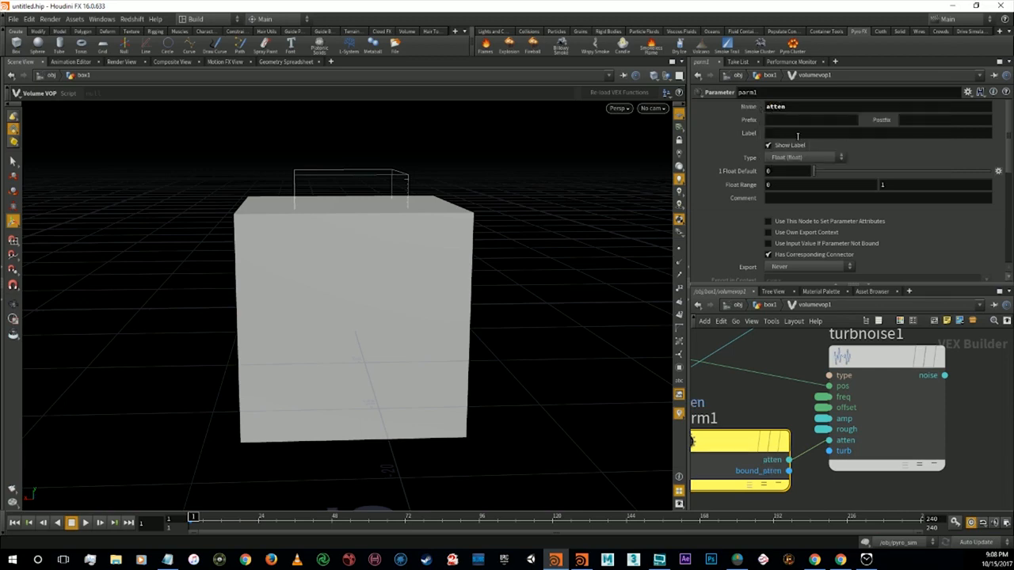
pyautogui.write('Attenuation')
pyautogui.press('Return')
pyautogui.moveTo(788, 171); pyautogui.dragTo(752, 173)
pyautogui.write('1')
pyautogui.press('Return')
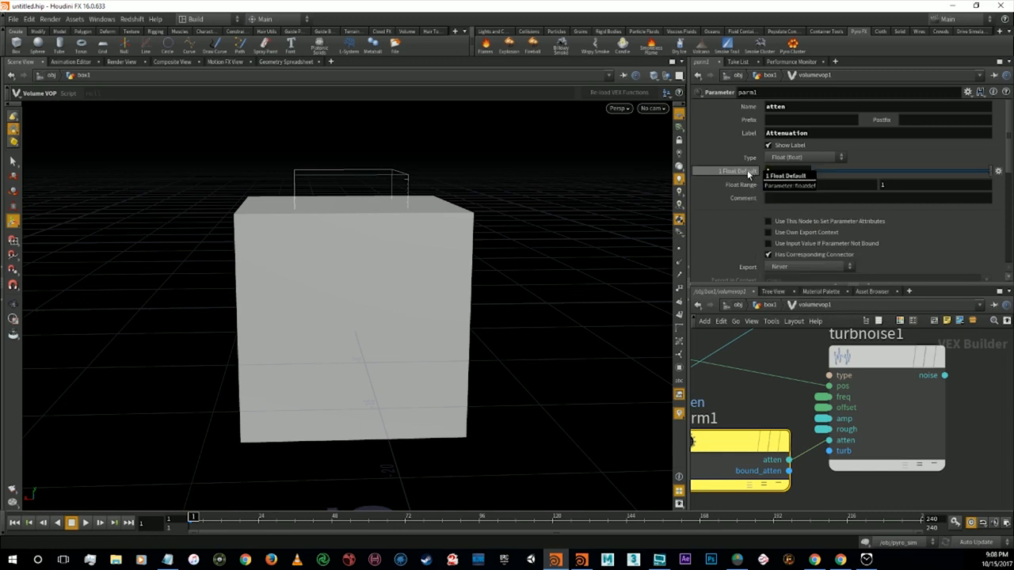
# Hide the attenuation parameter node wired to the turbulent noise's atten input.
pyautogui.rightClick(829, 441)
pyautogui.click(852, 377)
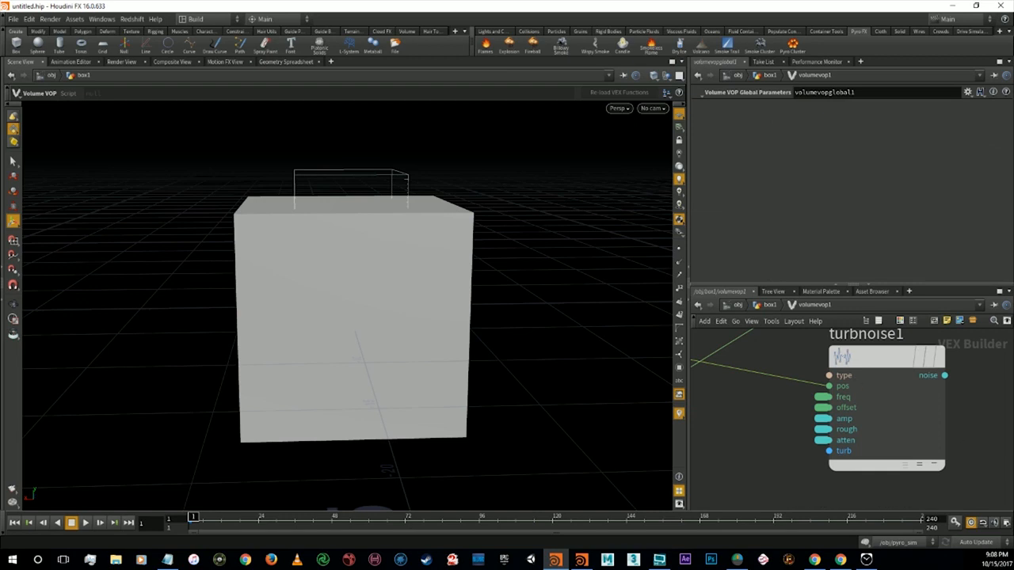
pyautogui.hotkey('alt', 'Tab')
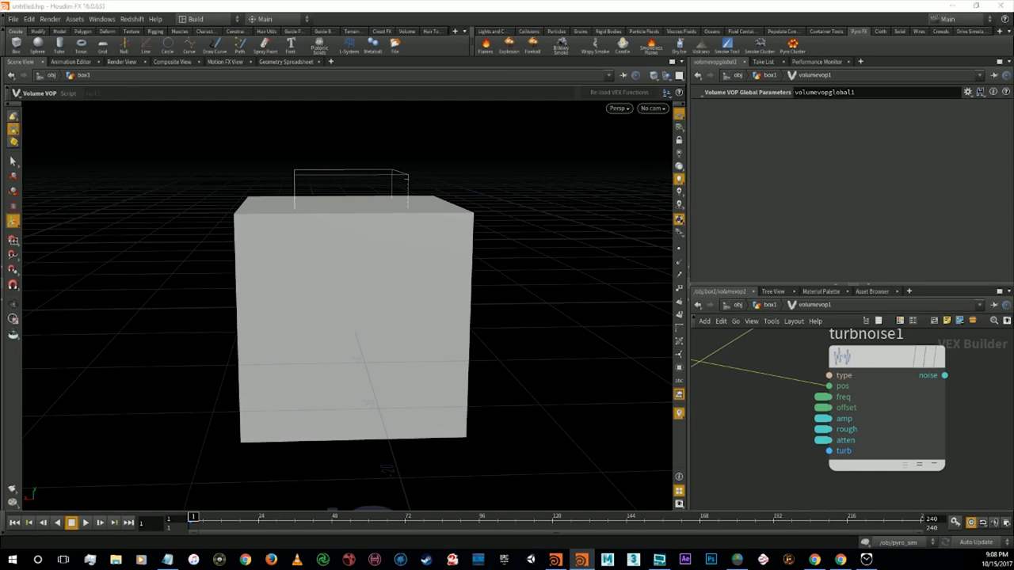
# Add a Parameter node below the turbulent noise and wire it into the turb input.
pyautogui.keyDown('alt'); pyautogui.moveTo(717, 472); pyautogui.dragTo(761, 391, button='middle'); pyautogui.keyUp('alt')
pyautogui.press('Tab')
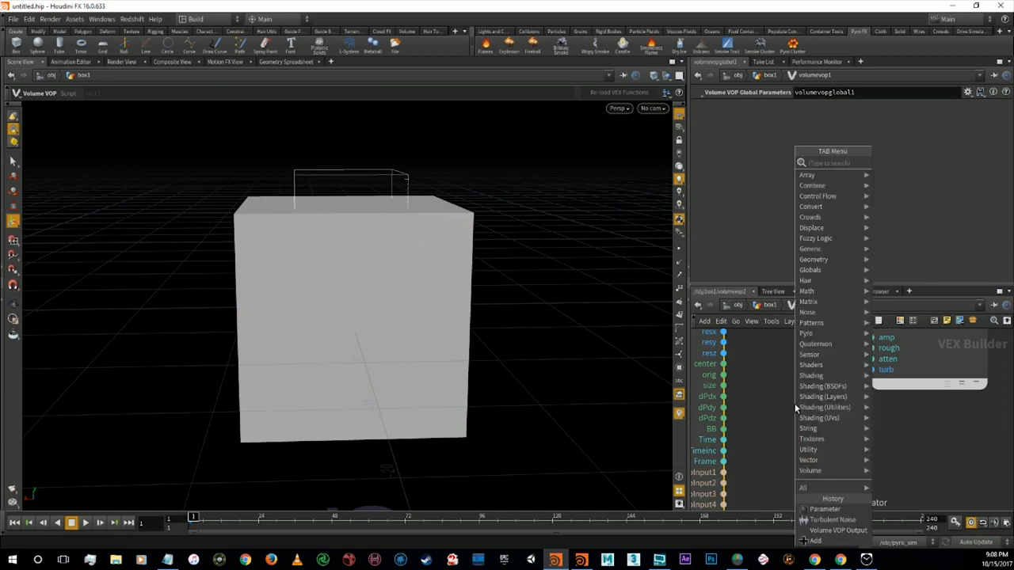
pyautogui.write('para')
pyautogui.press('Return')
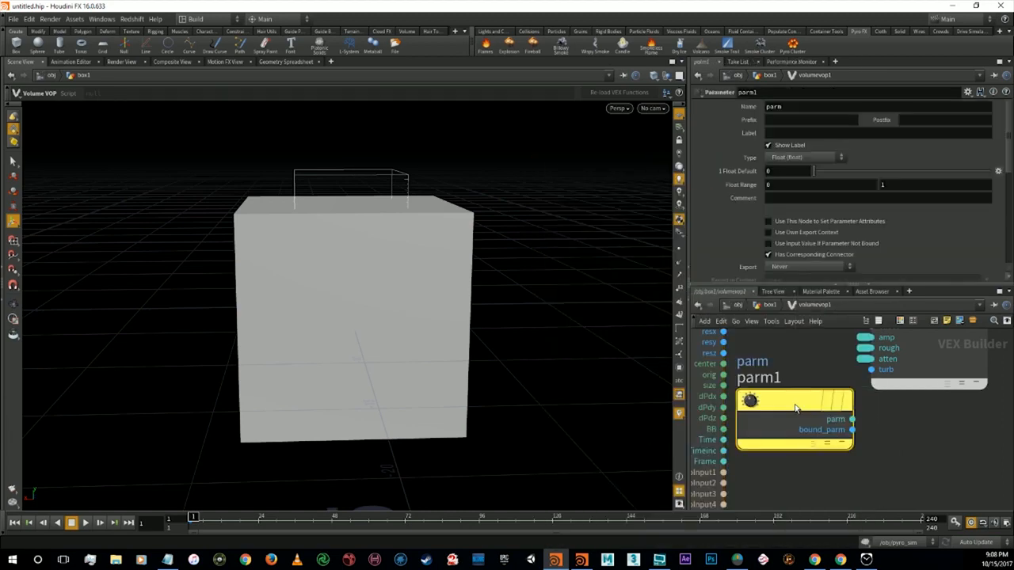
pyautogui.click(794, 403)
pyautogui.moveTo(796, 398)
# Name the parameter wired to the turb input turb and label it Turbulence.
pyautogui.moveTo(795, 106); pyautogui.dragTo(748, 107)
pyautogui.write('turn')
pyautogui.press('BackSpace')
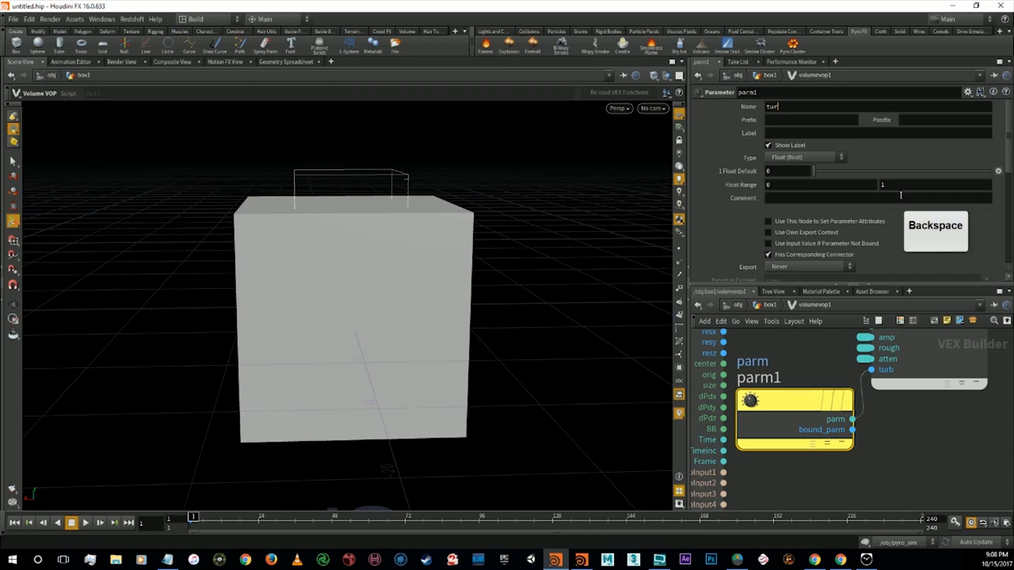
pyautogui.write('b')
pyautogui.click(804, 135)
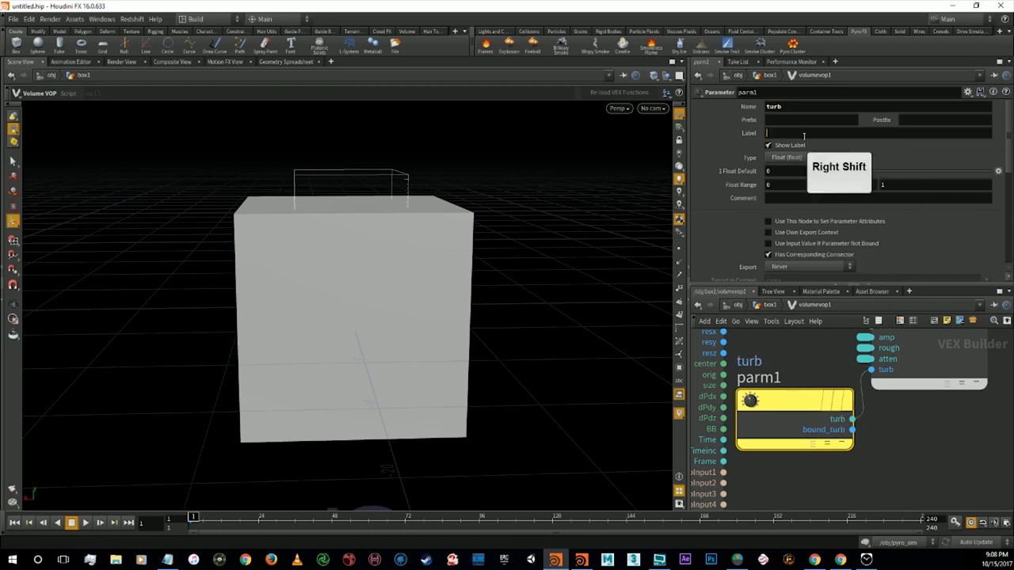
pyautogui.write('Turbulence')
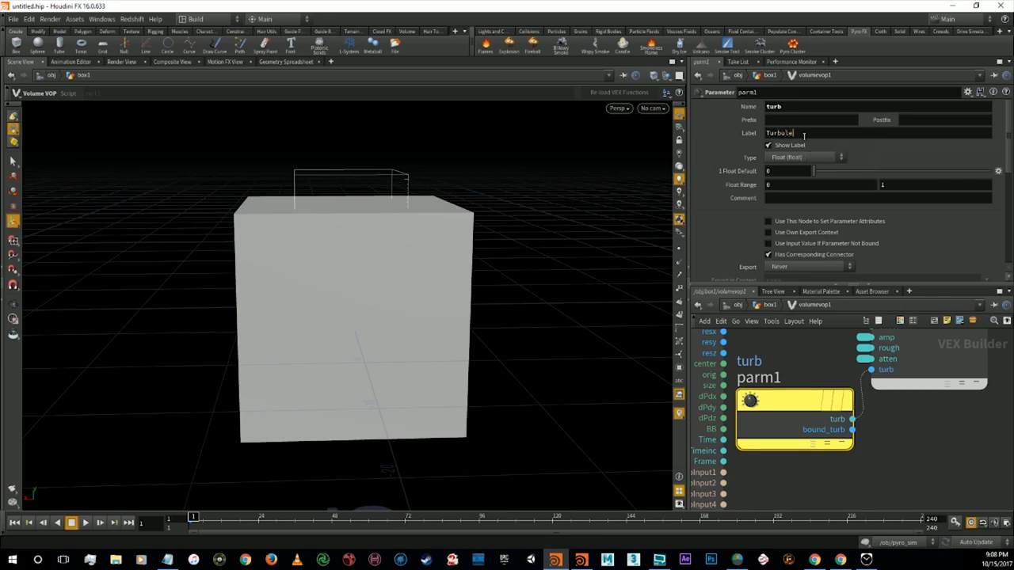
pyautogui.press('Return')
# Change the turbulence parameter's type to Integer (int) and set its default to 5.
pyautogui.click(798, 157)
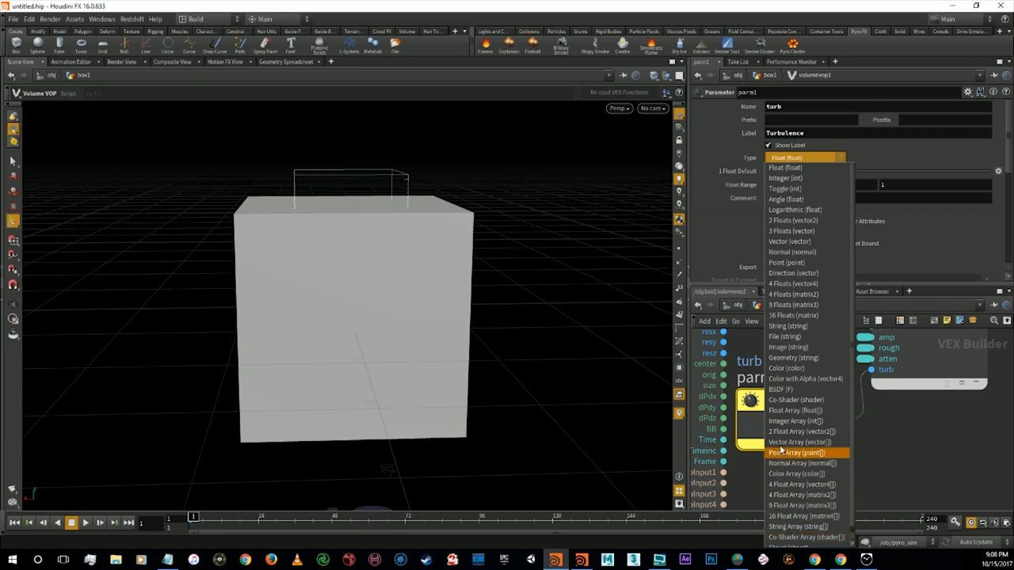
pyautogui.click(785, 178)
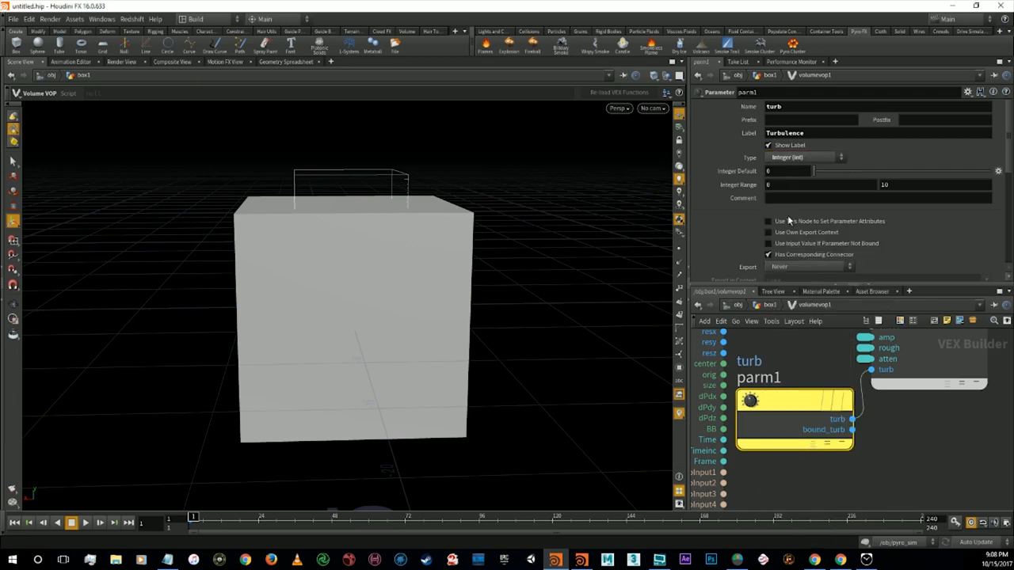
pyautogui.click(794, 170)
pyautogui.write('5')
pyautogui.press('Return')
# Hide the turbulence parameter node wired to the turbulent noise's turb input.
pyautogui.rightClick(871, 370)
pyautogui.click(899, 375)
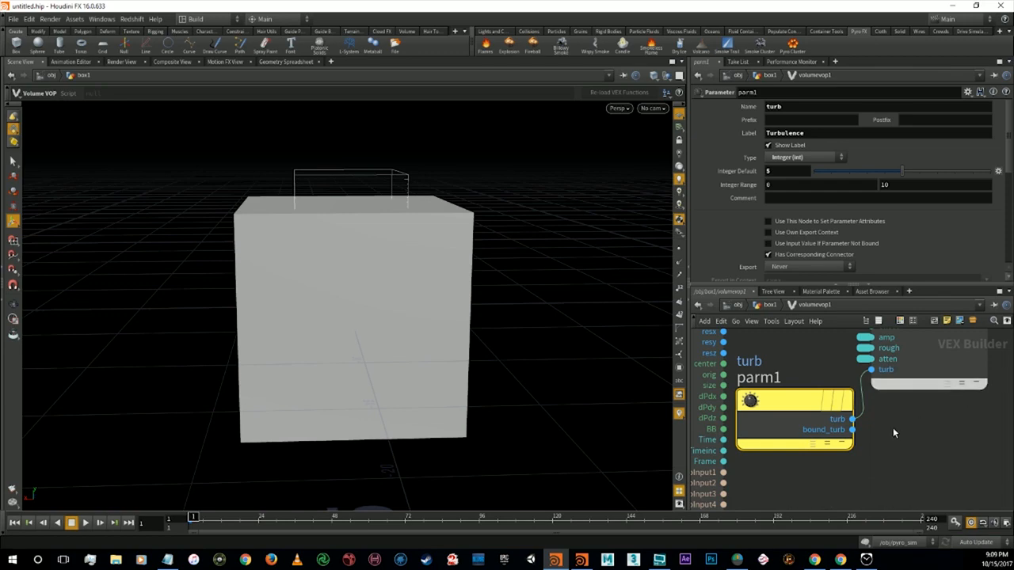
pyautogui.rightClick(871, 369)
pyautogui.click(886, 377)
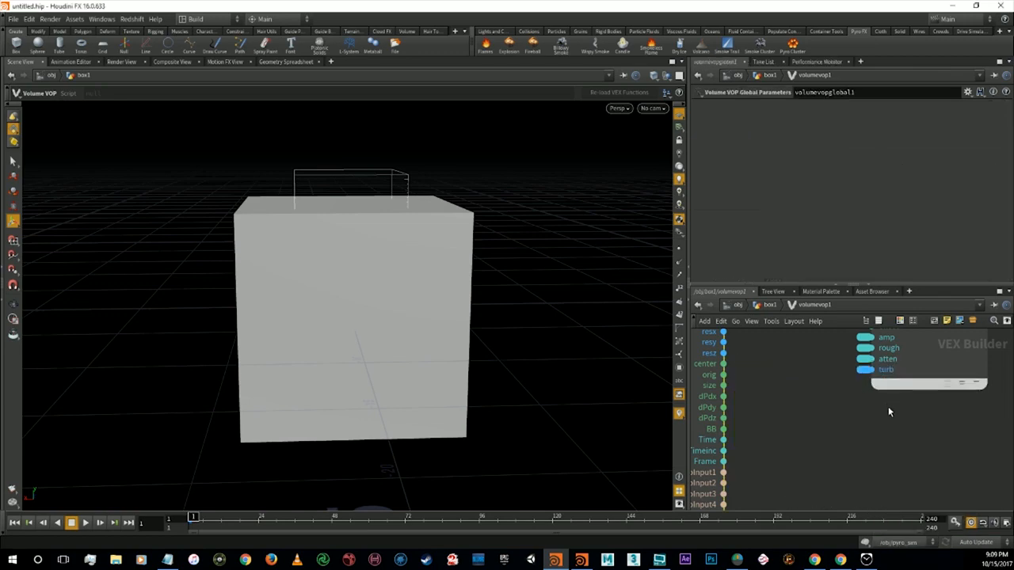
# Rearrange the network by moving the volume output node below the turbulent noise and the noise node closer to the globals.
pyautogui.keyDown('alt'); pyautogui.moveTo(850, 404); pyautogui.dragTo(829, 418, button='middle'); pyautogui.keyUp('alt')
pyautogui.scroll(-5, 815, 386)
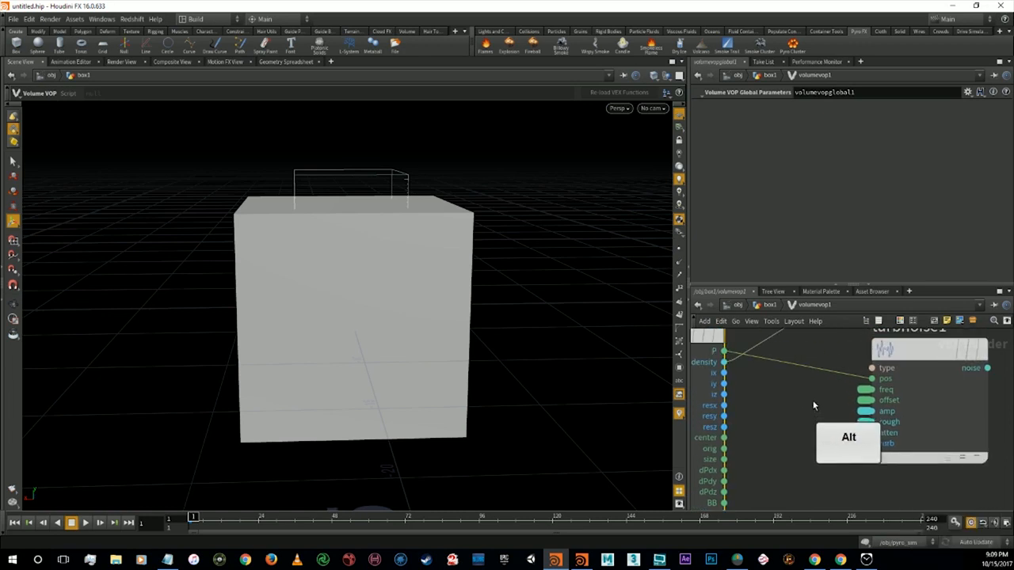
pyautogui.keyDown('alt'); pyautogui.scroll(-2, 936, 399); pyautogui.keyUp('alt')
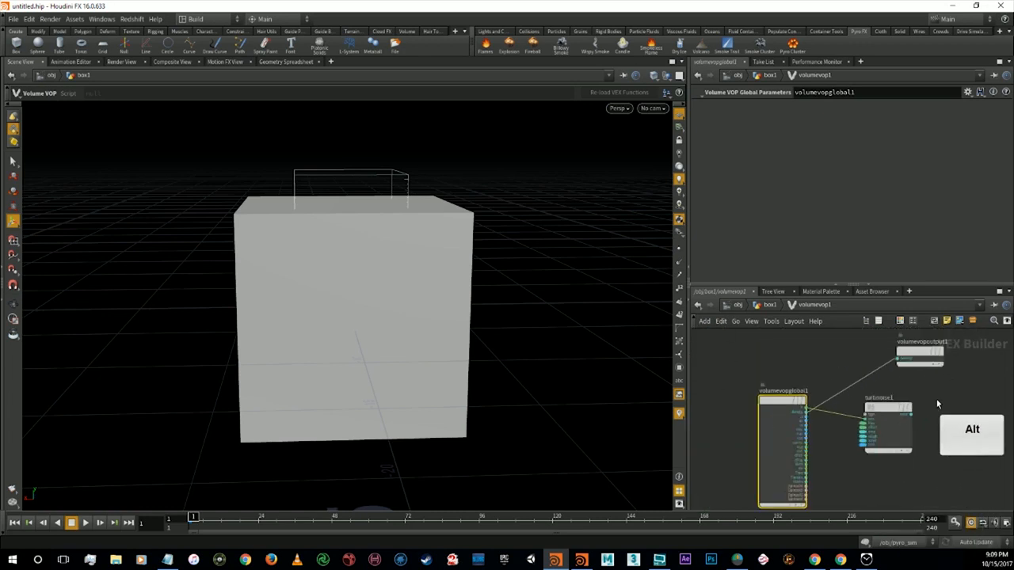
pyautogui.keyDown('alt'); pyautogui.moveTo(917, 403); pyautogui.dragTo(893, 396, button='middle'); pyautogui.keyUp('alt')
pyautogui.moveTo(888, 354); pyautogui.dragTo(819, 492)
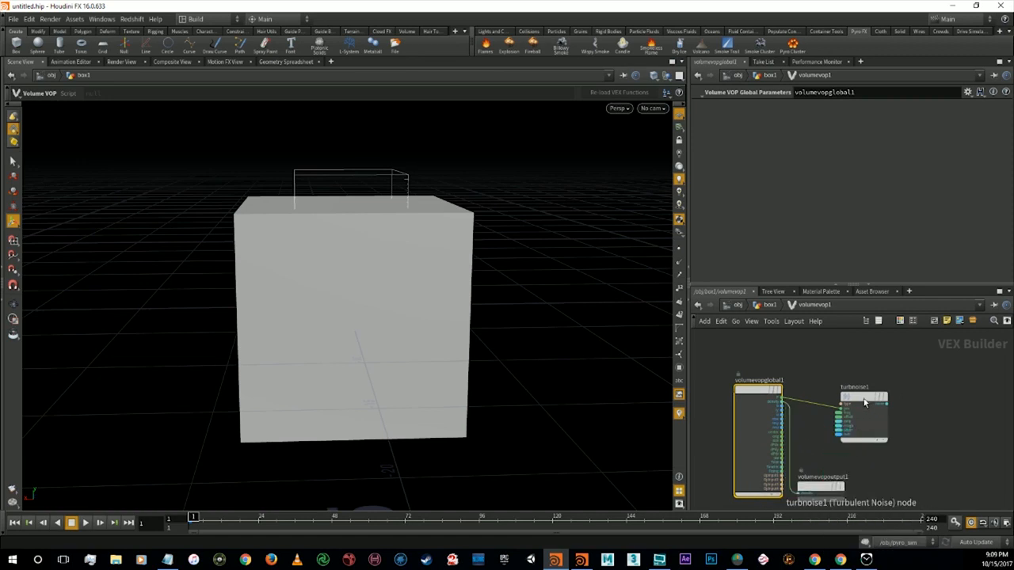
pyautogui.moveTo(862, 400); pyautogui.dragTo(848, 387)
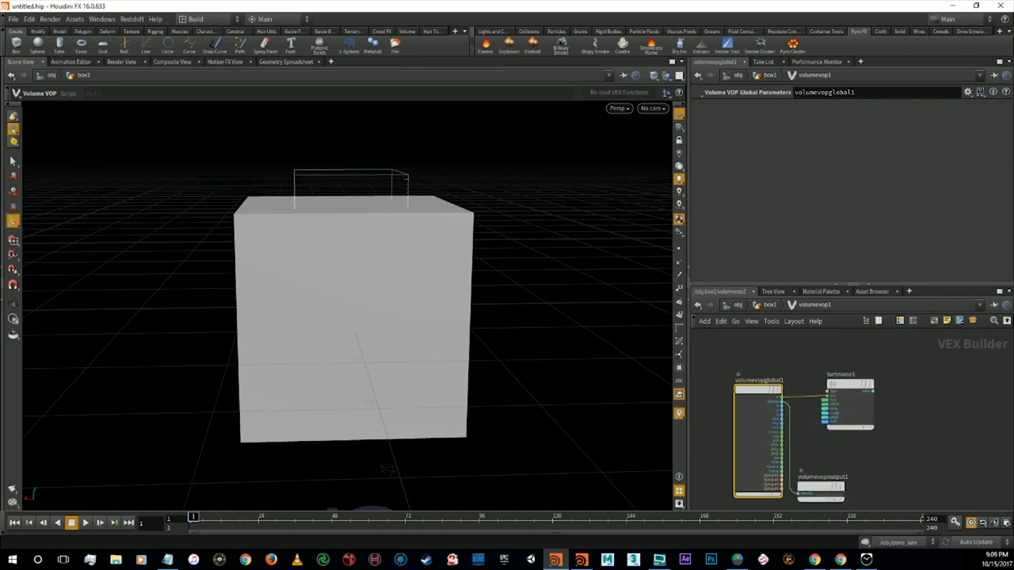
pyautogui.hotkey('alt', 'Tab')
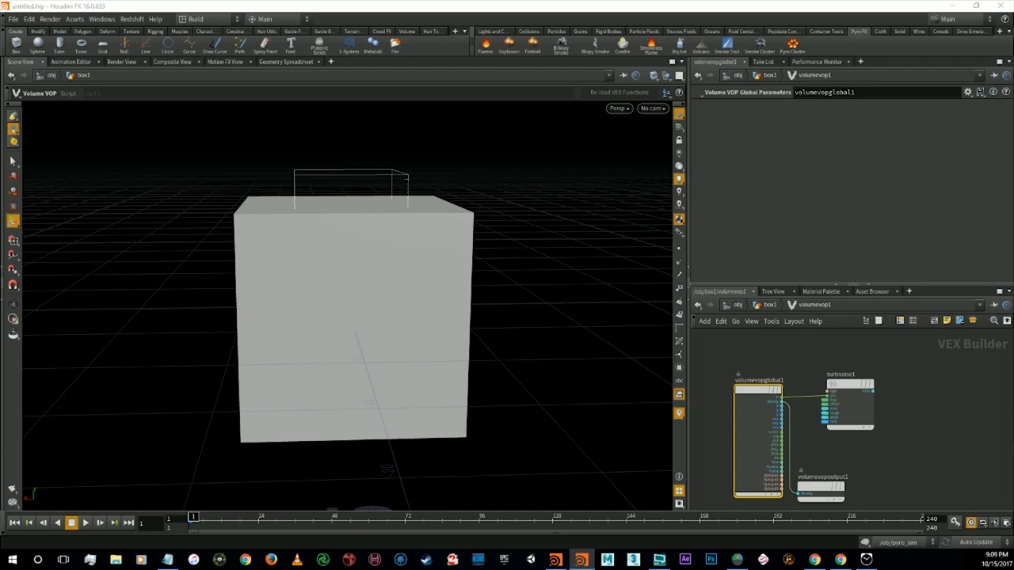
# Add an Add node beside the turbulent noise and wire the noise output into it.
pyautogui.click(952, 417)
pyautogui.press('Tab')
pyautogui.write('add')
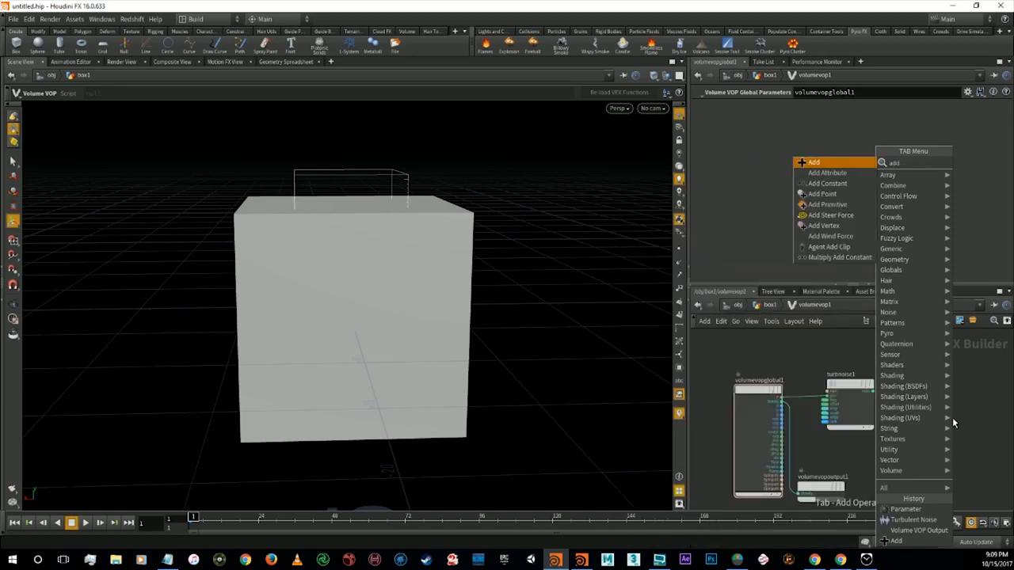
pyautogui.press('Return')
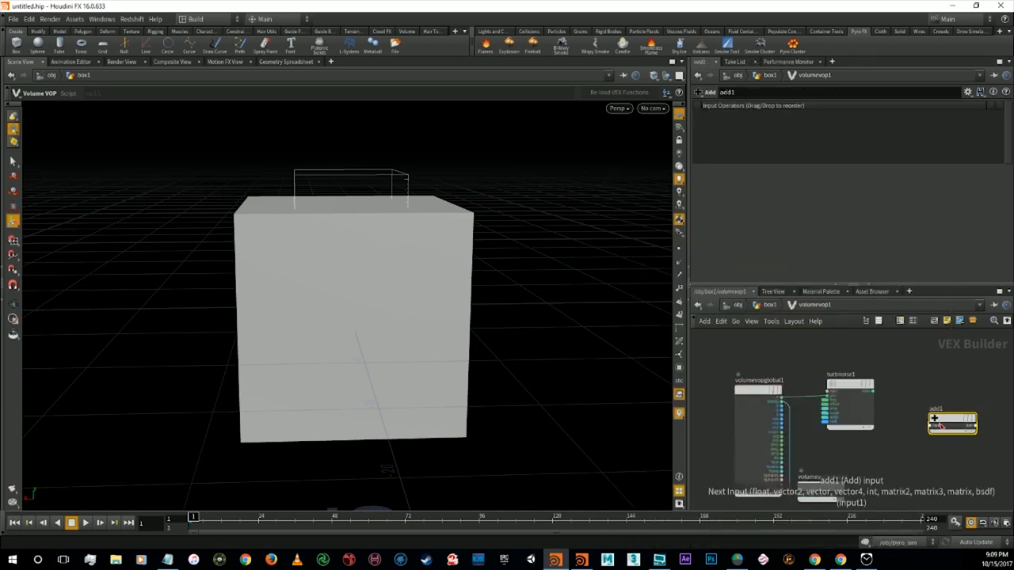
pyautogui.moveTo(931, 427); pyautogui.dragTo(965, 399)
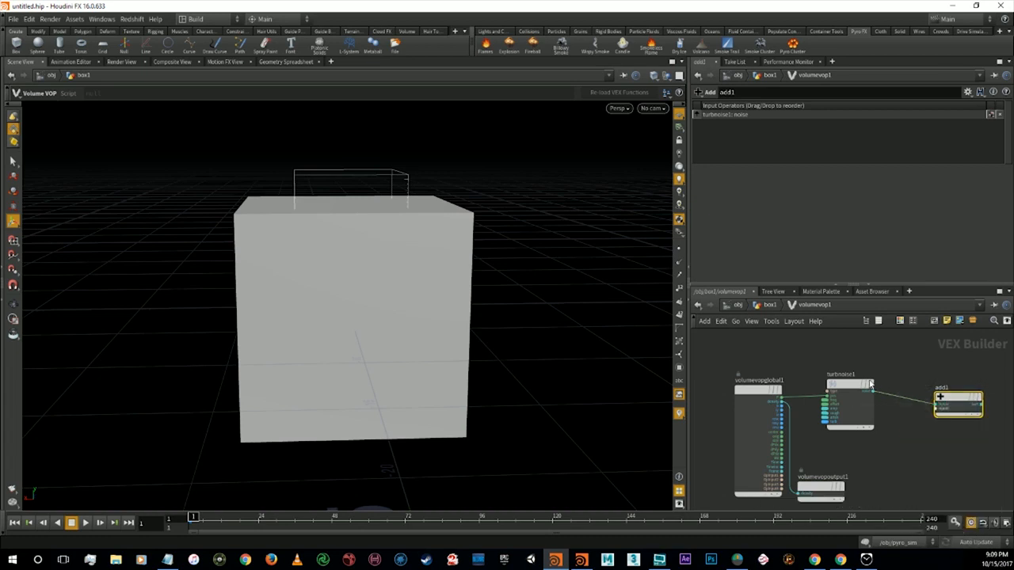
# Add a Parameter node above the Add node, wire it into the first input and connect the noise output to the second.
pyautogui.keyDown('alt'); pyautogui.moveTo(925, 358); pyautogui.dragTo(907, 384); pyautogui.keyUp('alt')
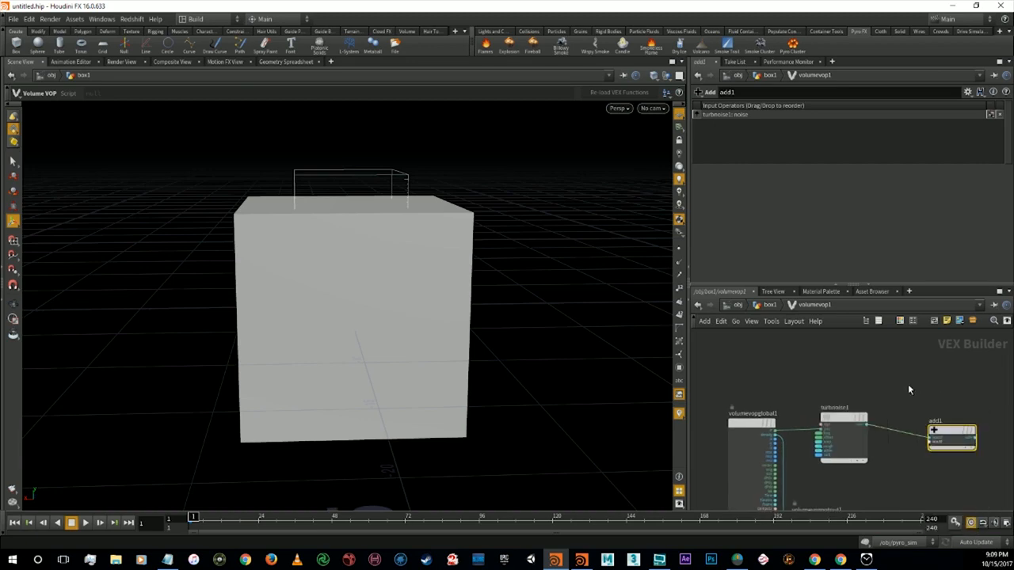
pyautogui.press('Tab')
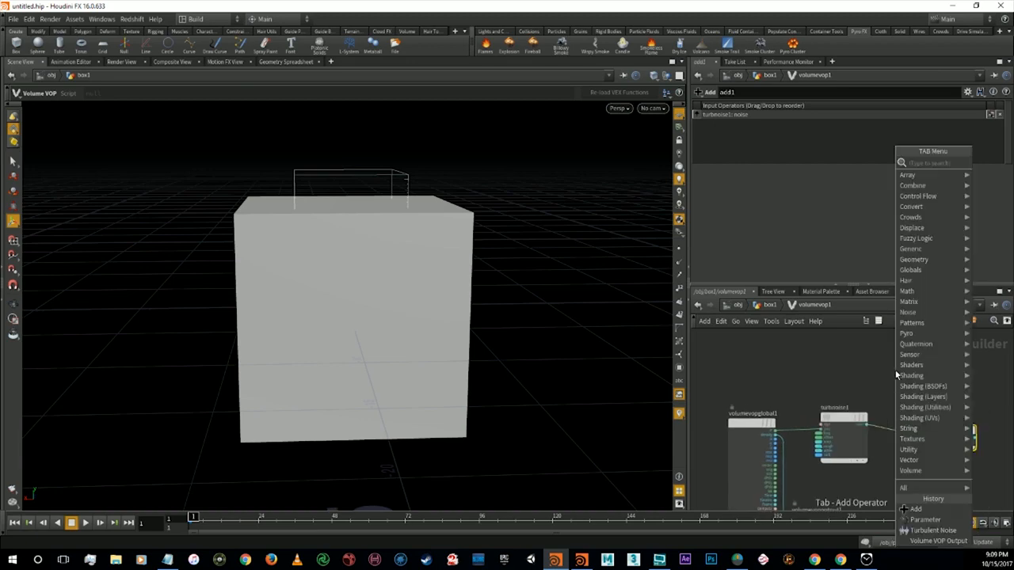
pyautogui.write('par')
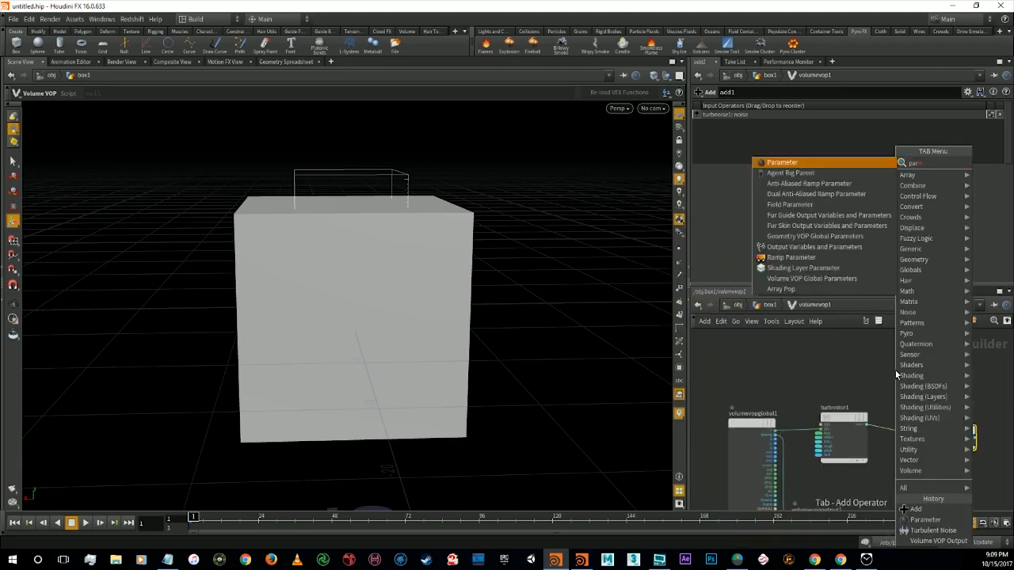
pyautogui.press('Return')
pyautogui.click(896, 376)
pyautogui.moveTo(916, 381); pyautogui.dragTo(931, 437)
pyautogui.moveTo(866, 425); pyautogui.dragTo(930, 441)
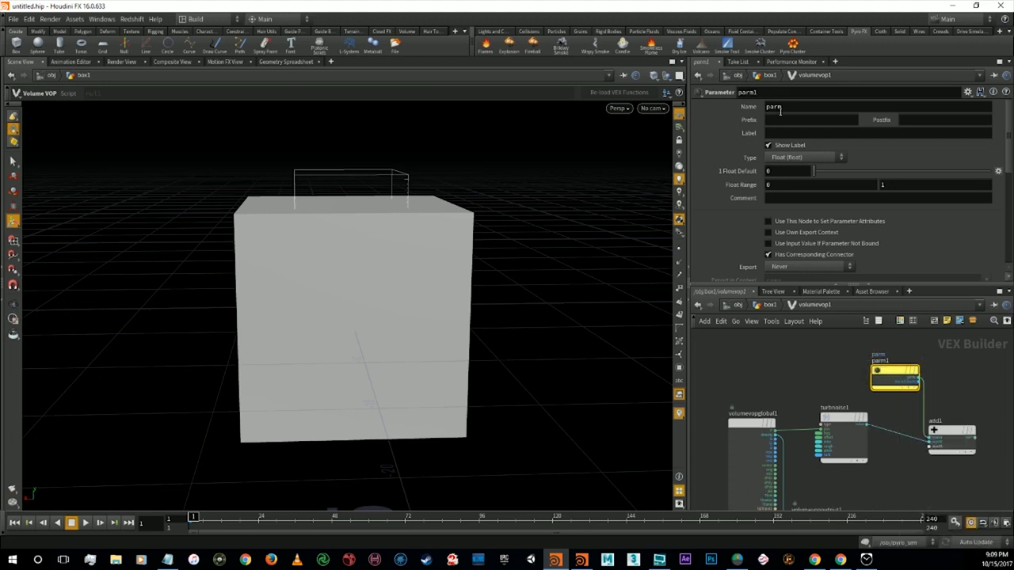
# Name the parameter wired into the Add node windDirection and give it the label windDirection.
pyautogui.moveTo(783, 106); pyautogui.dragTo(742, 110)
pyautogui.write('windDi')
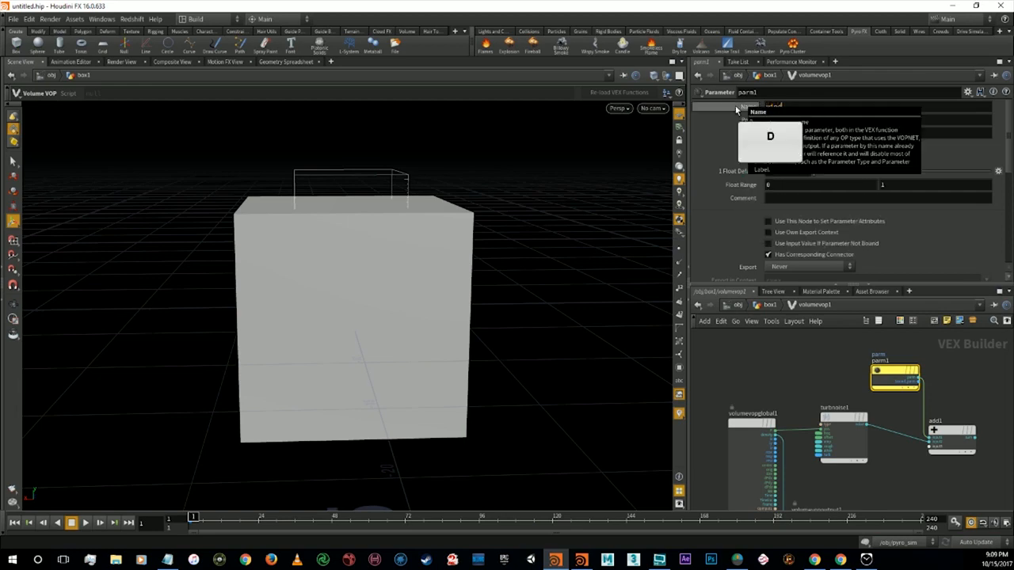
pyautogui.write('rection')
pyautogui.click(791, 132)
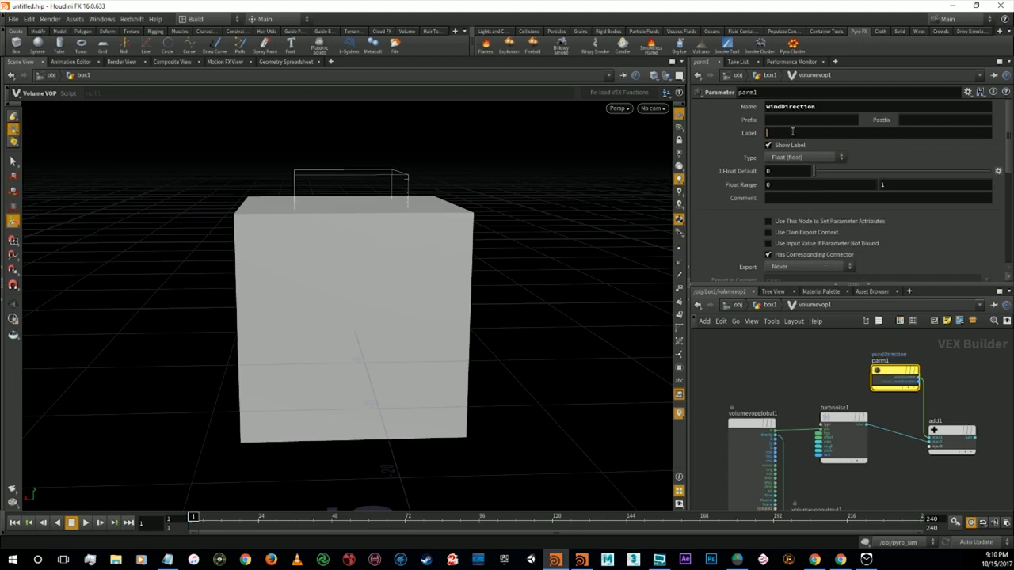
pyautogui.write('windDirection')
# Set the windDirection parameter's type to 3 Floats (vector).
pyautogui.click(800, 158)
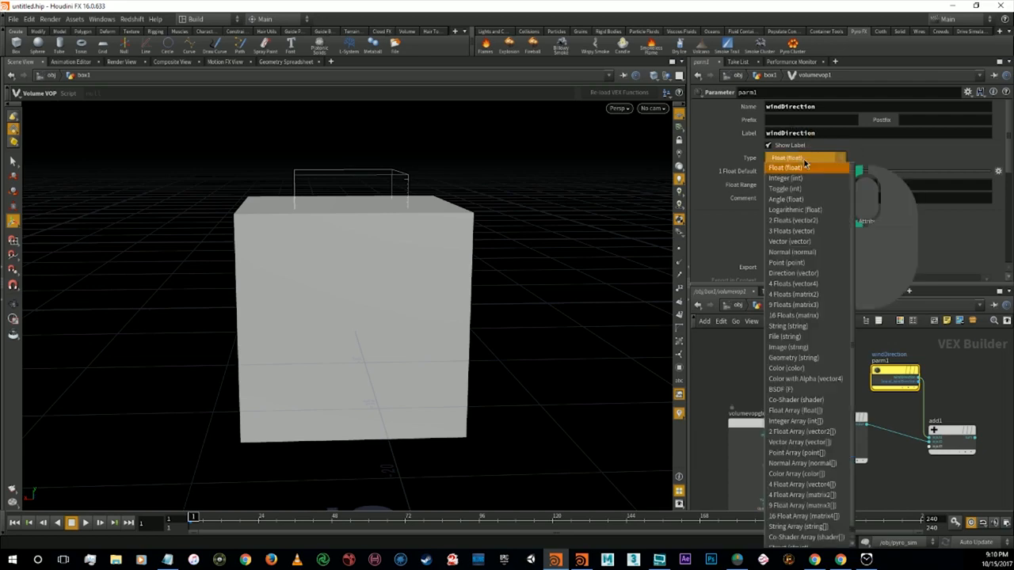
pyautogui.click(812, 242)
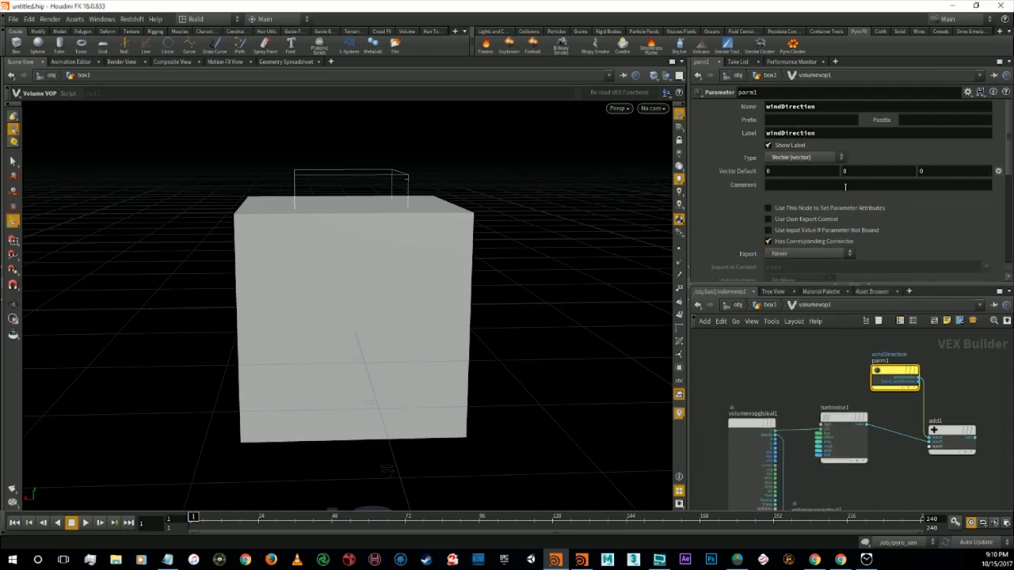
pyautogui.hotkey('alt', 'Tab')
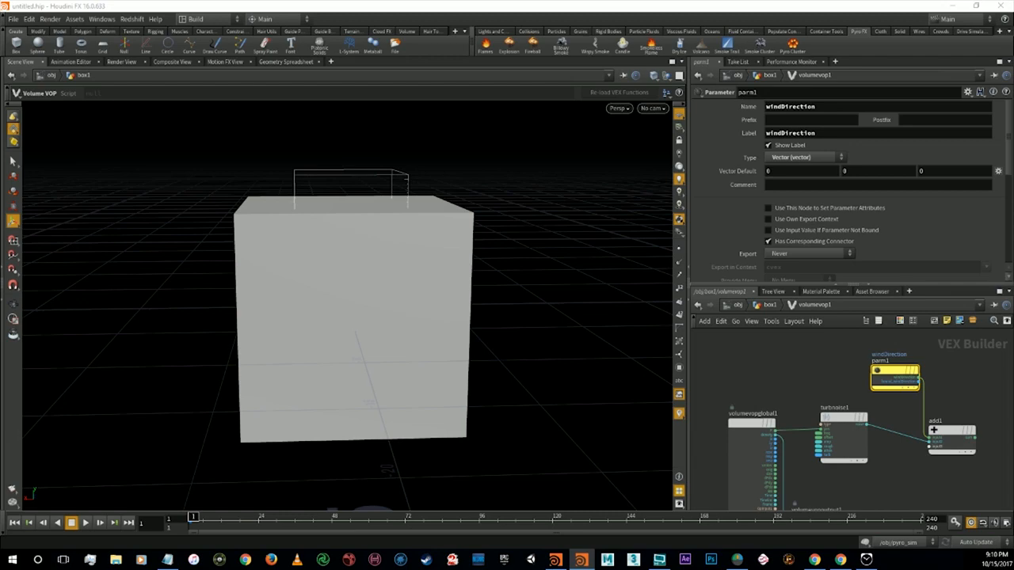
pyautogui.click(778, 157)
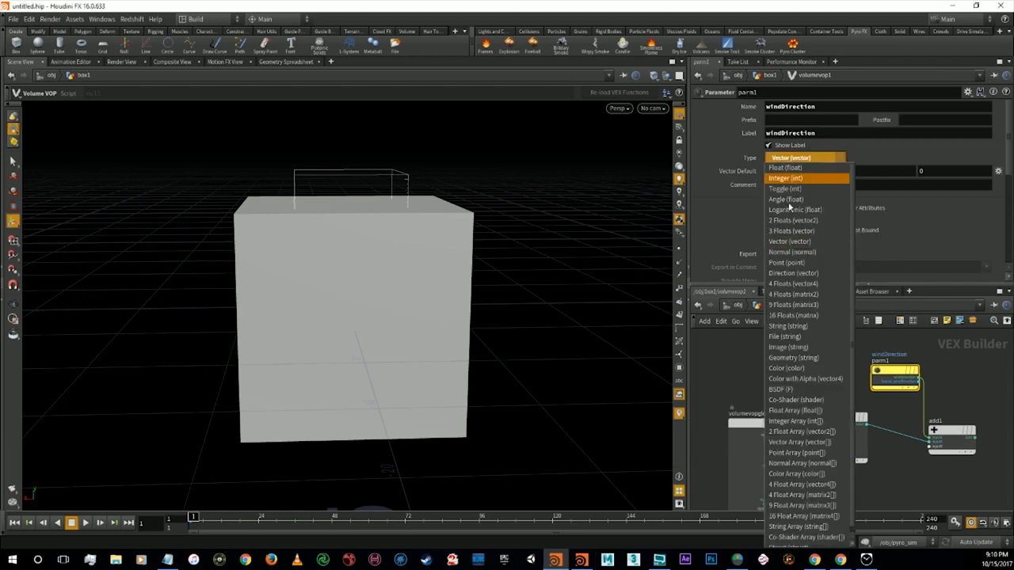
pyautogui.click(789, 232)
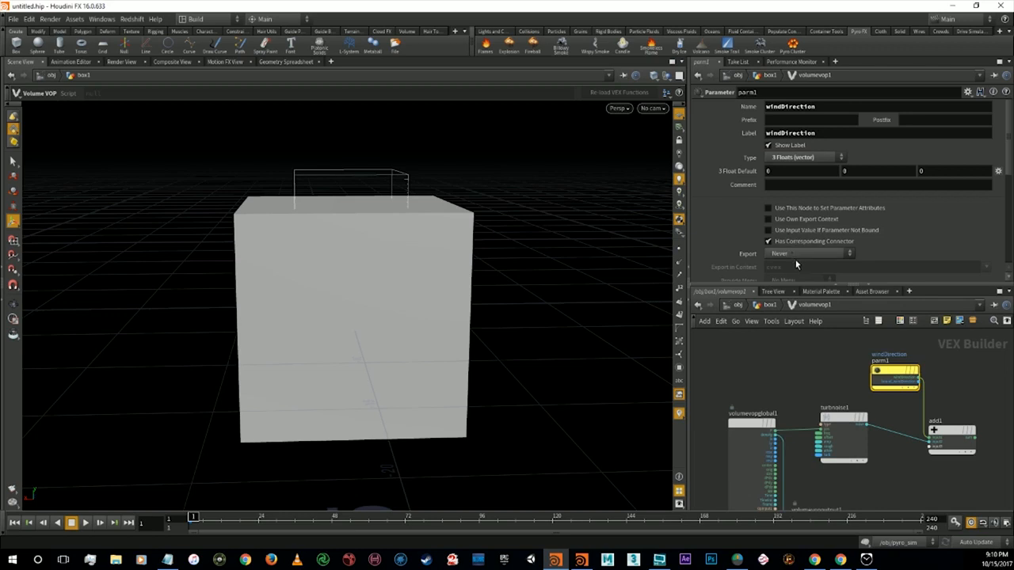
# Rewrite the windDirection parameter's label as Wind Direction.
pyautogui.click(769, 133)
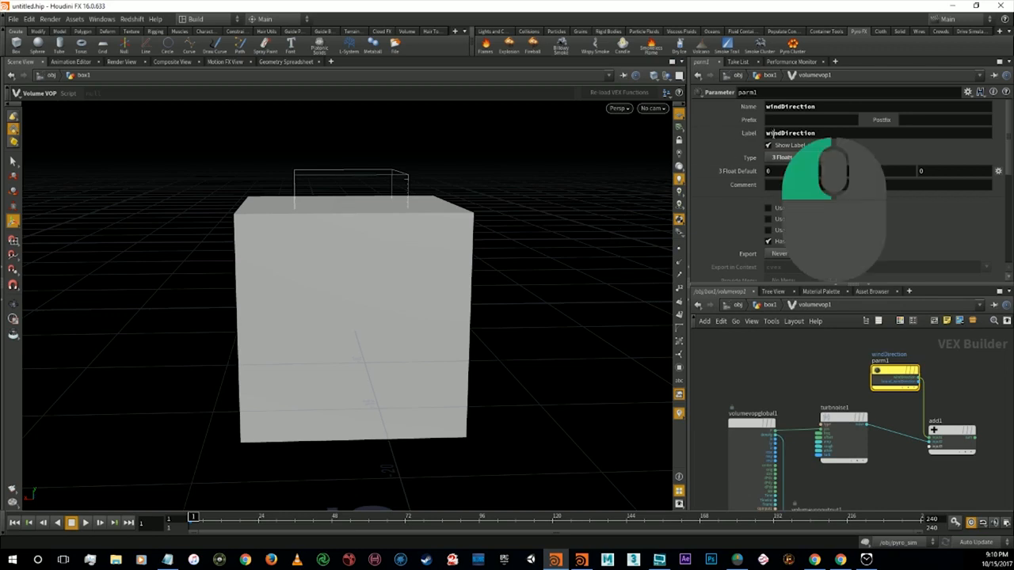
pyautogui.press('Left')
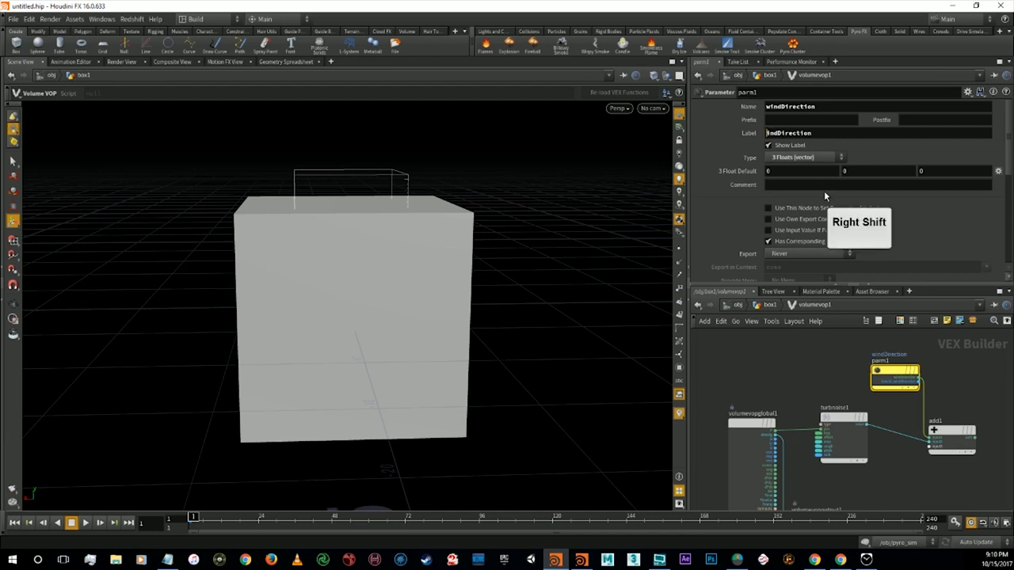
pyautogui.write('W')
pyautogui.press('Right')
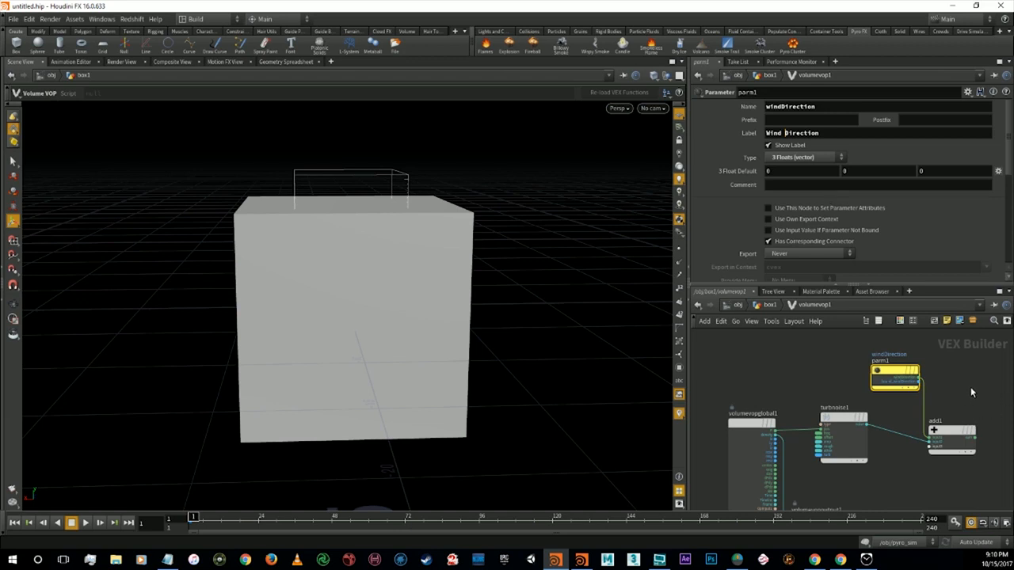
# Add a second Parameter node and place it beside the Add node on its output side.
pyautogui.keyDown('alt'); pyautogui.moveTo(980, 387); pyautogui.dragTo(823, 370, button='middle'); pyautogui.keyUp('alt')
pyautogui.press('Tab')
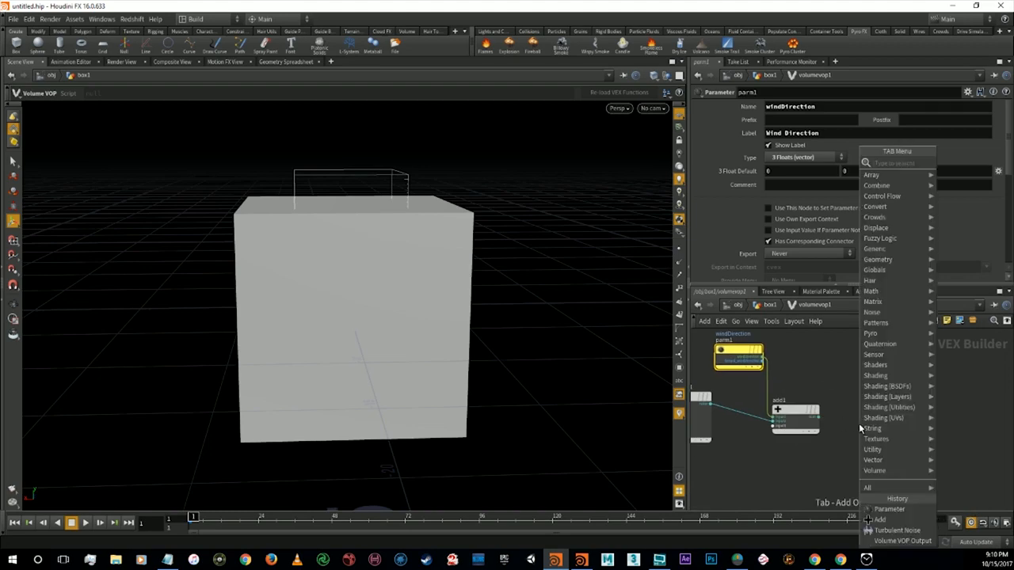
pyautogui.write('param')
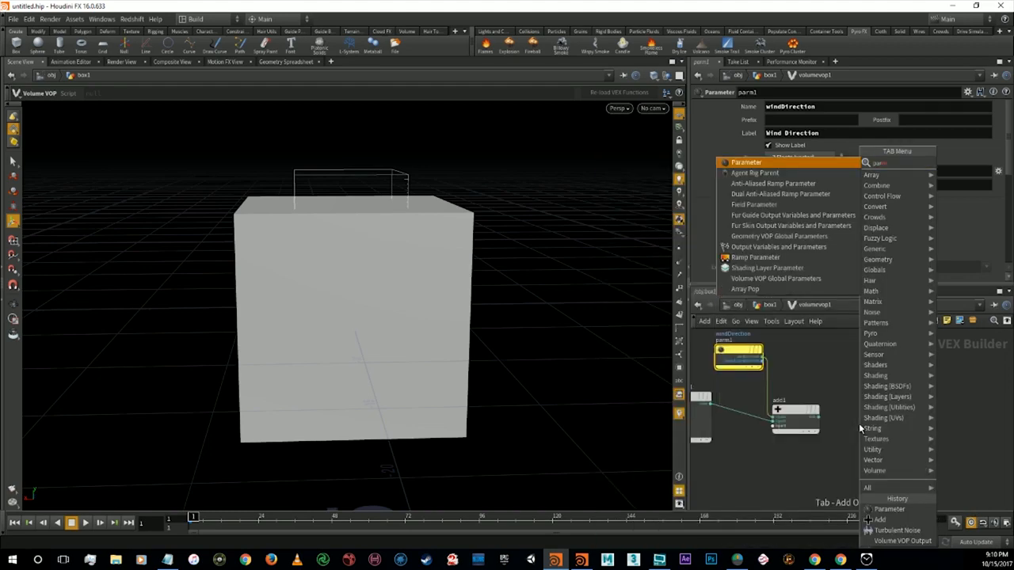
pyautogui.press('Return')
pyautogui.click(858, 423)
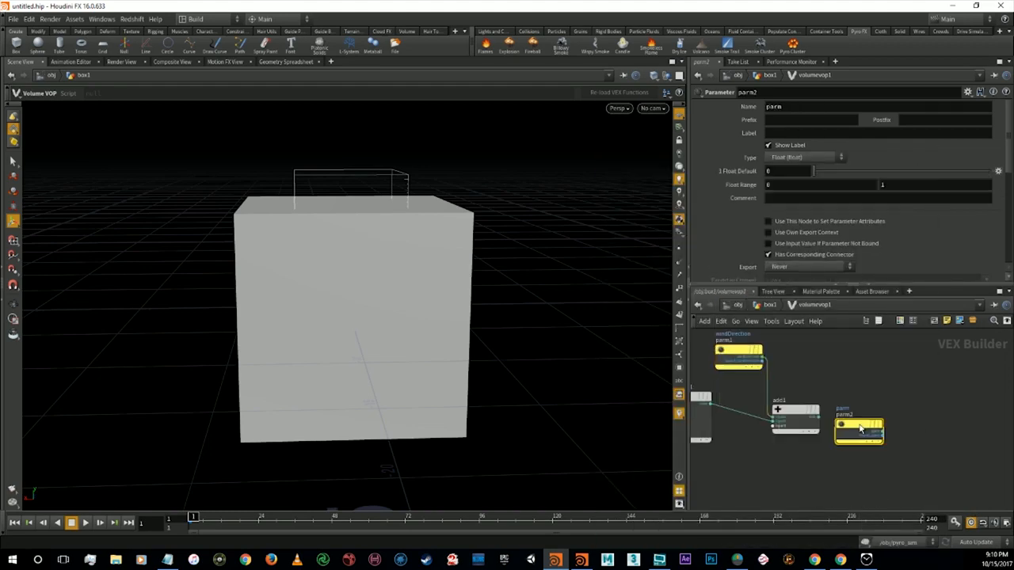
pyautogui.moveTo(861, 428); pyautogui.dragTo(875, 388)
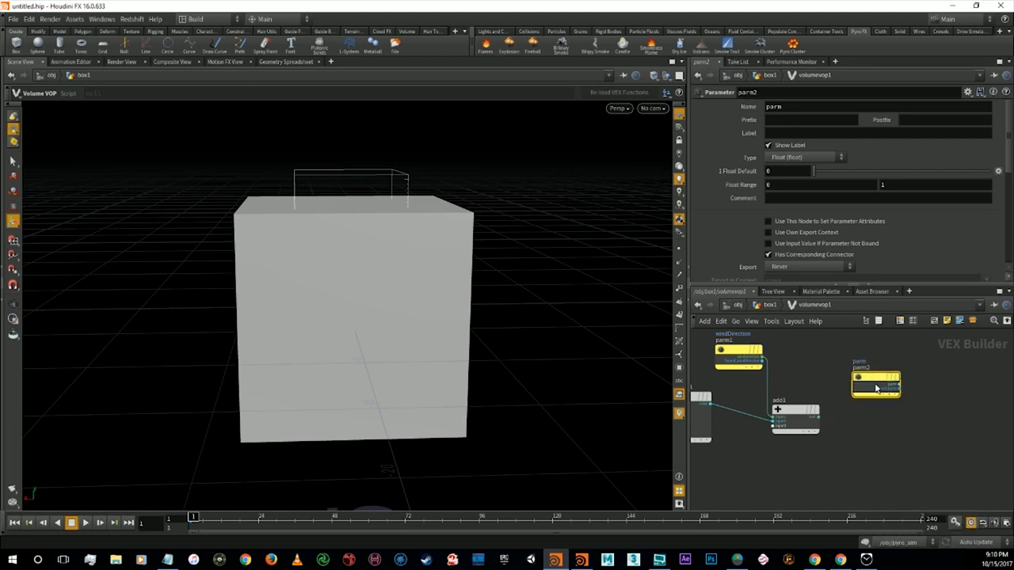
# Let the new parameter use its input value if not bound, wire the Add output into it and set its type to Vector.
pyautogui.click(787, 245)
pyautogui.click(770, 245)
pyautogui.click(767, 244)
pyautogui.moveTo(854, 386); pyautogui.dragTo(820, 416)
pyautogui.click(808, 158)
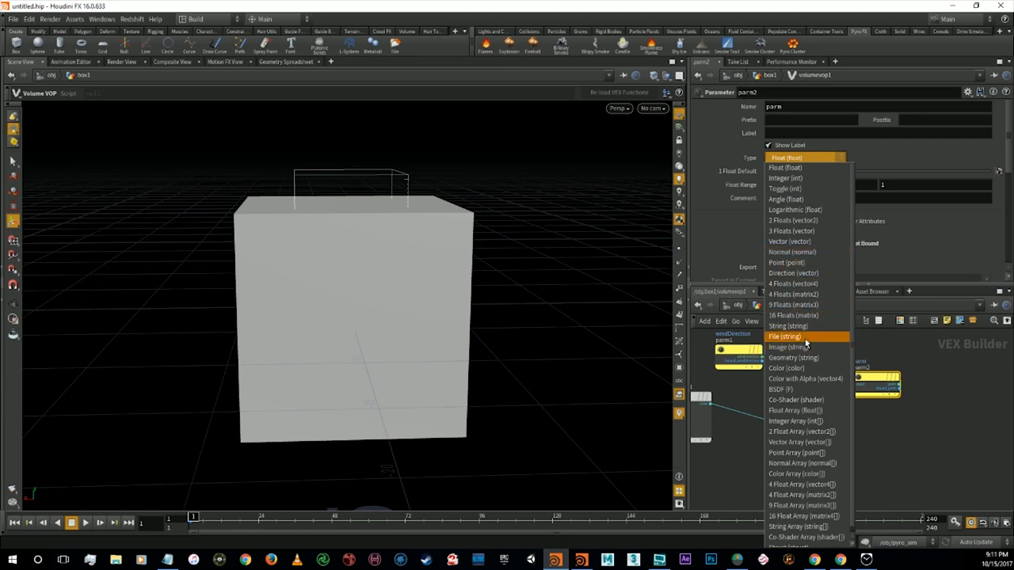
pyautogui.click(809, 242)
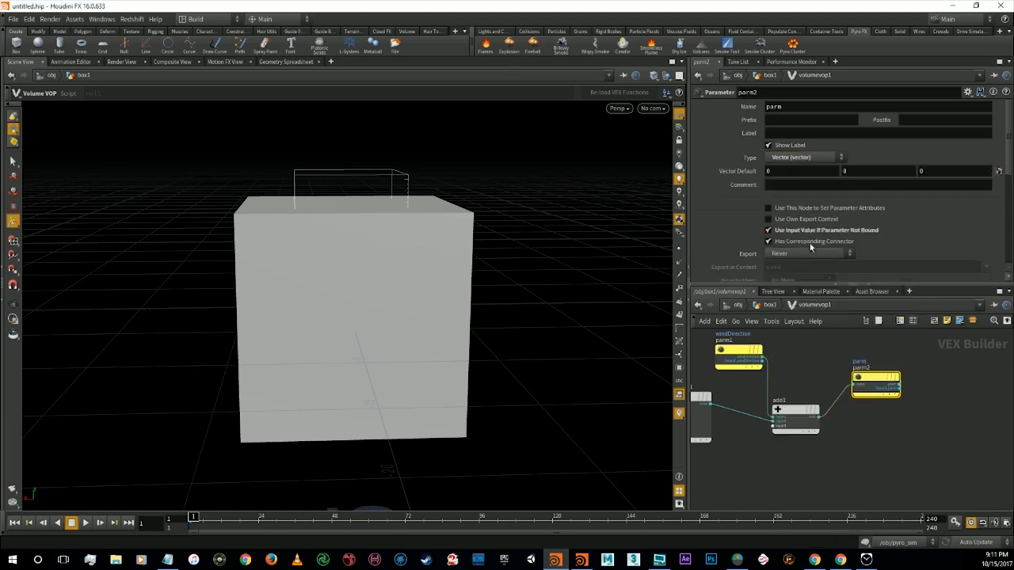
pyautogui.moveTo(861, 380)
pyautogui.moveTo(861, 380); pyautogui.dragTo(870, 397)
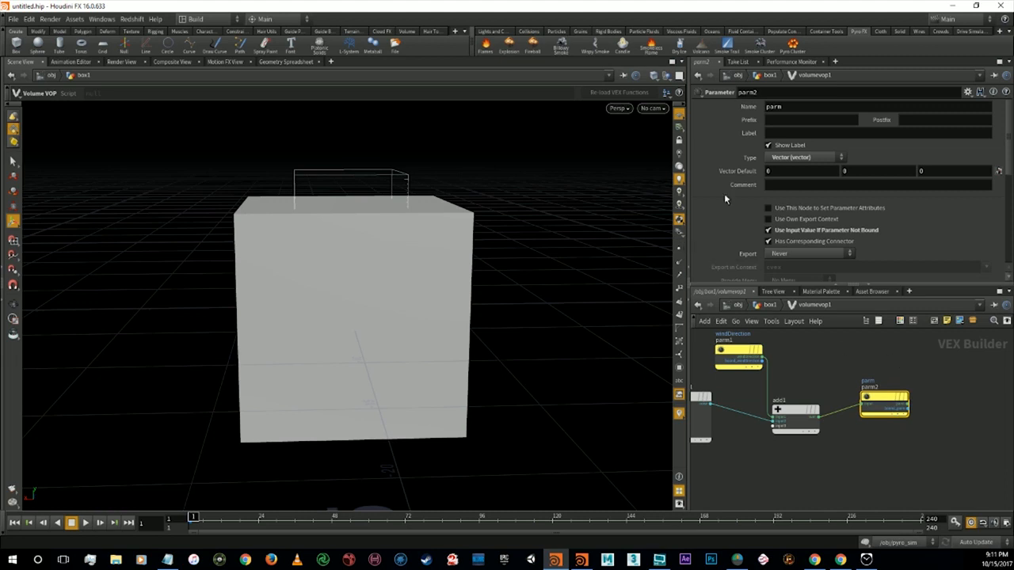
# Name the parameter fed by the Add node vel and label it velocity.
pyautogui.doubleClick(773, 106)
pyautogui.write('vel')
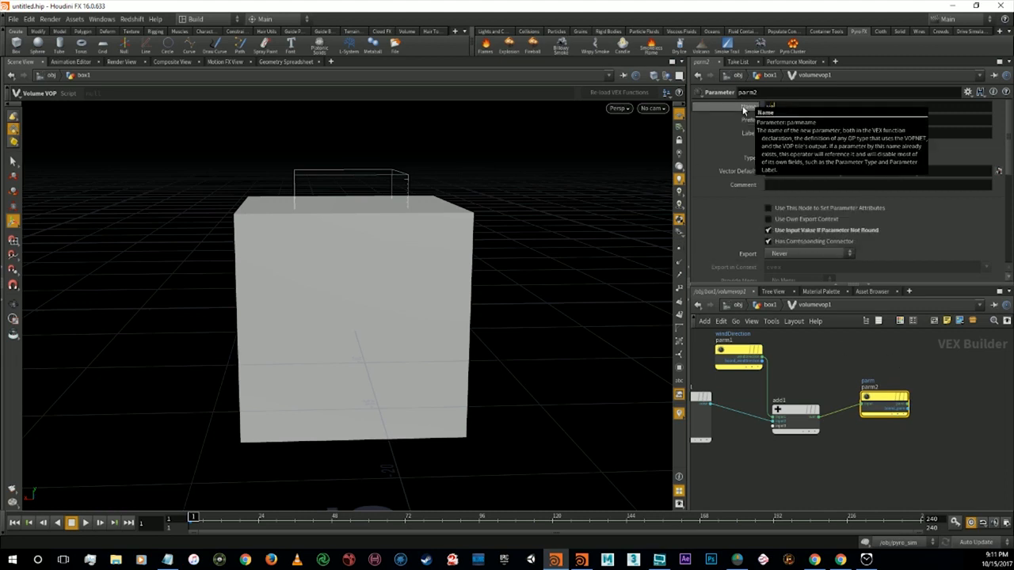
pyautogui.press('Return')
pyautogui.click(789, 133)
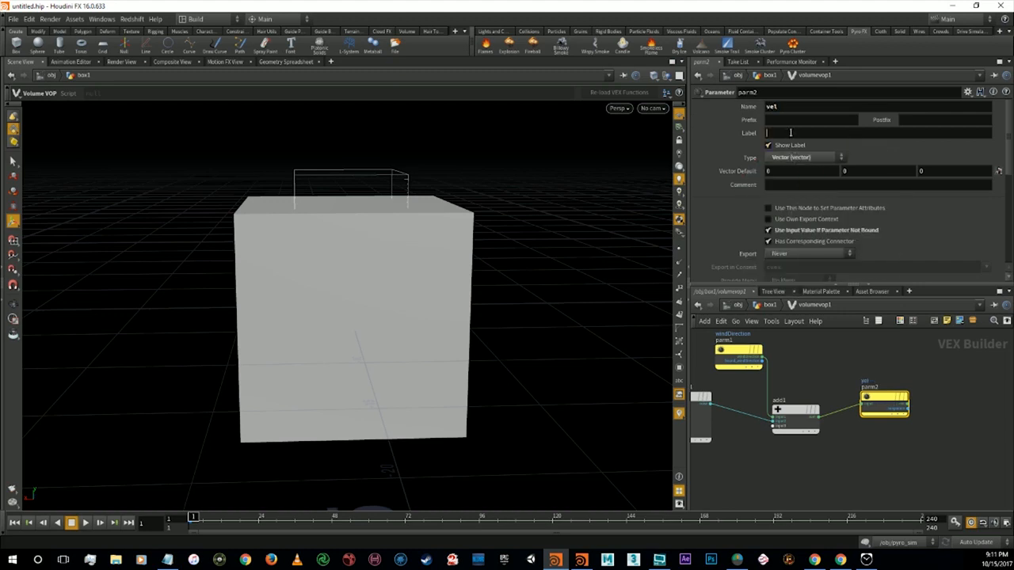
pyautogui.write('velocity')
pyautogui.press('Return')
# Move the volume output node farther from the globals, below the Add node, and go up to the box1 network.
pyautogui.press('l')
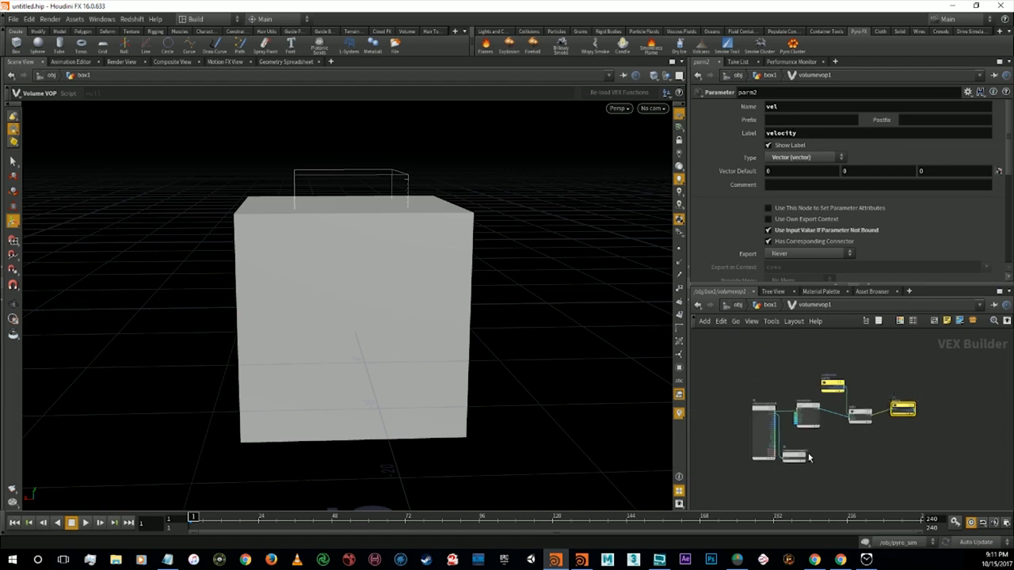
pyautogui.moveTo(807, 457); pyautogui.dragTo(835, 456)
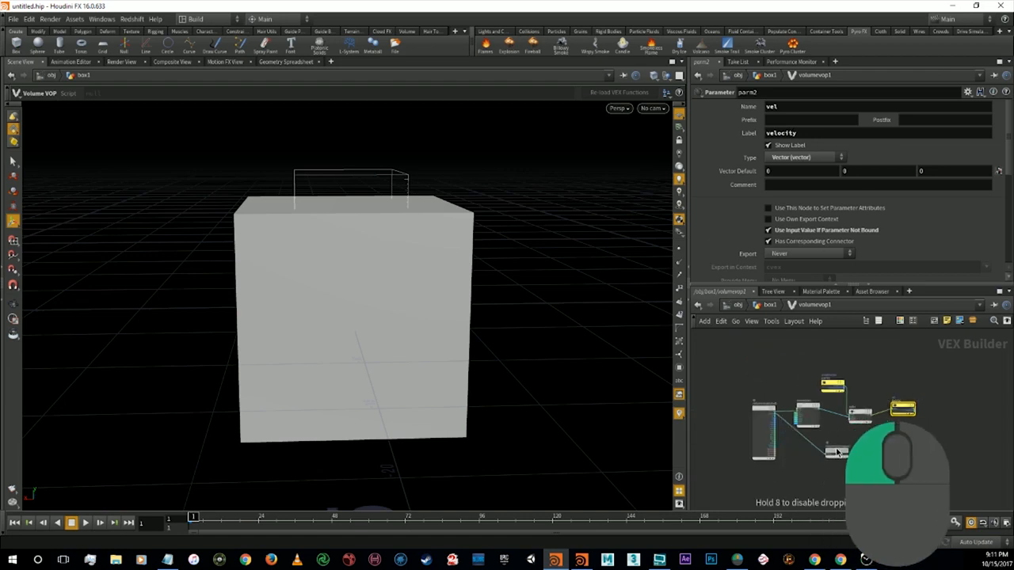
pyautogui.click(768, 305)
pyautogui.moveTo(835, 430)
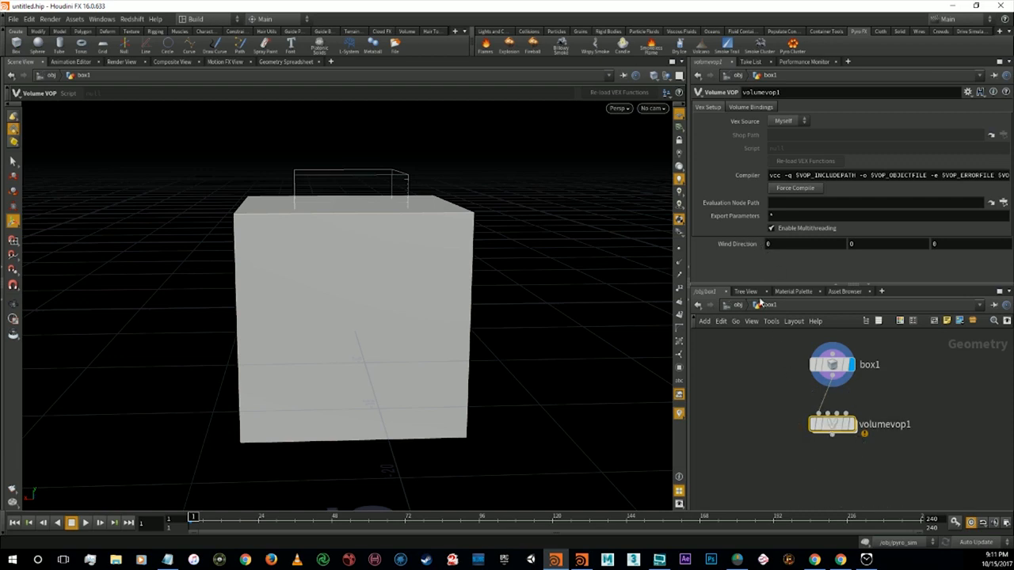
# Go back inside the Volume VOP and reveal the parameter node wired to the turbulent noise's frequency input.
pyautogui.doubleClick(833, 424)
pyautogui.scroll(3, 838, 425)
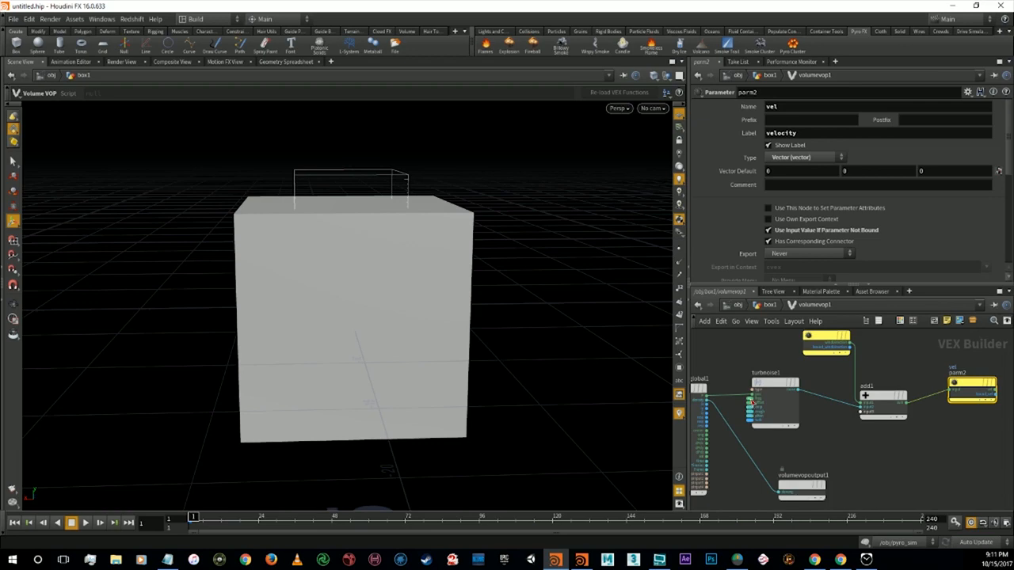
pyautogui.rightClick(750, 405)
pyautogui.click(783, 365)
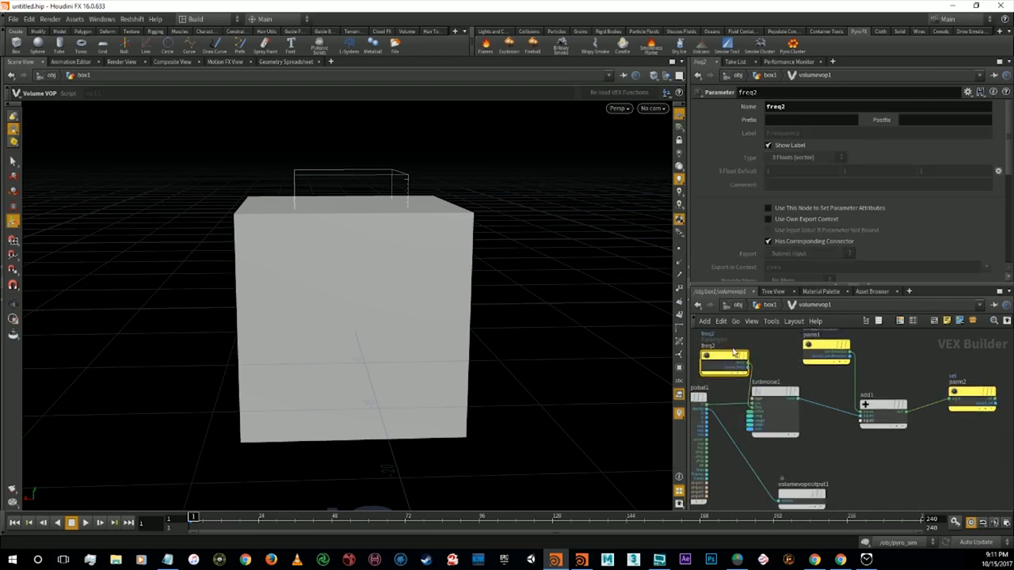
# Check the Volume VOP's parameters from the box1 network, and hide the turbulent noise's frequency parameter node again.
pyautogui.click(762, 305)
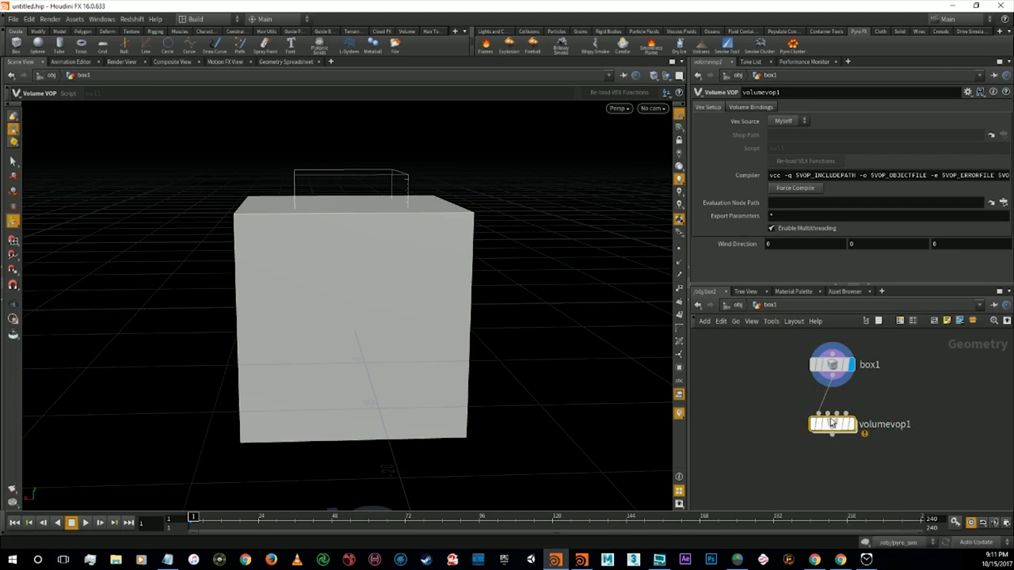
pyautogui.doubleClick(832, 424)
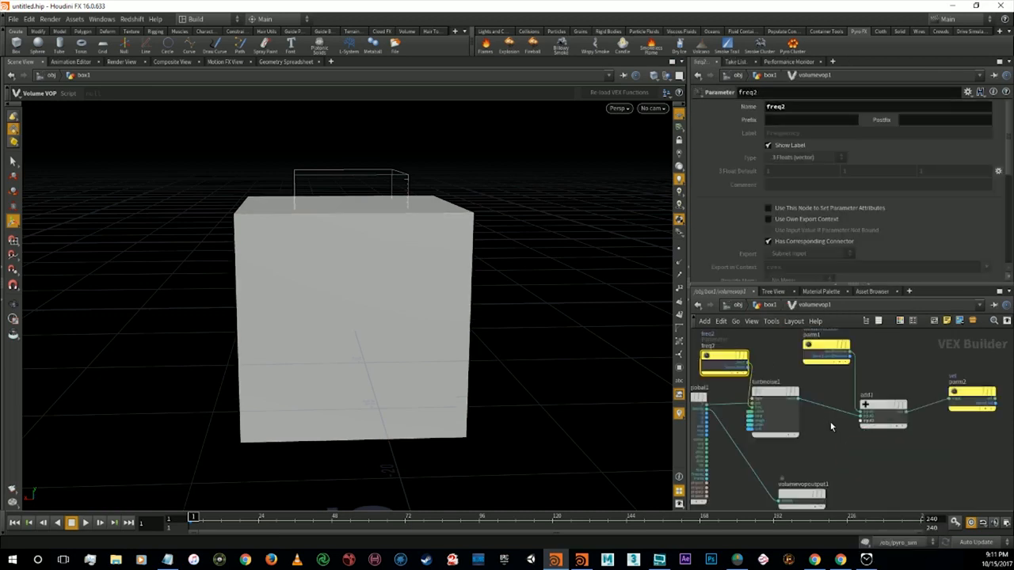
pyautogui.rightClick(751, 408)
pyautogui.click(772, 386)
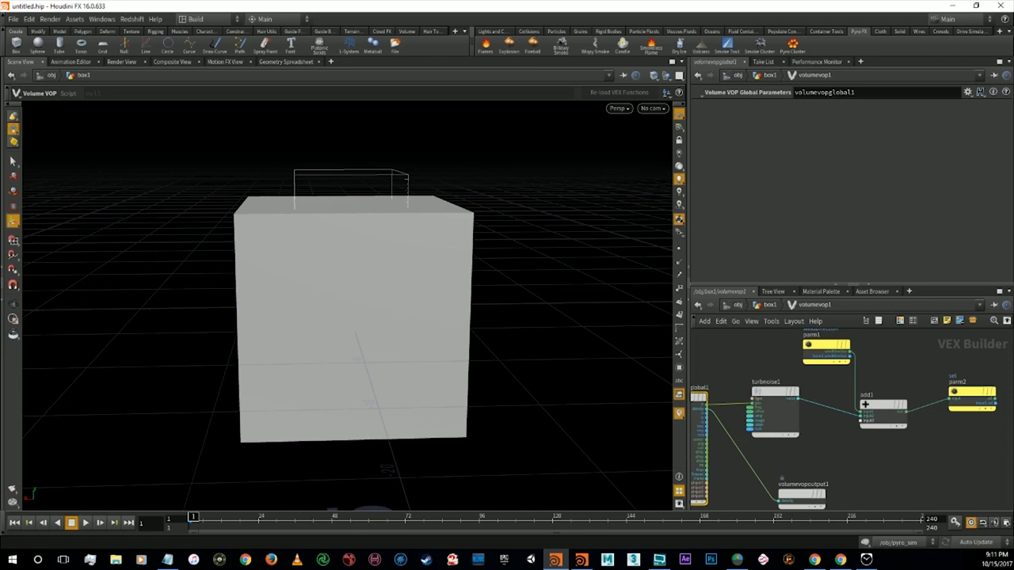
# In the box1 network, insert a Volume node between box1 and volumevop1, and turn on the display of volumevop1.
pyautogui.hotkey('alt', 'Tab')
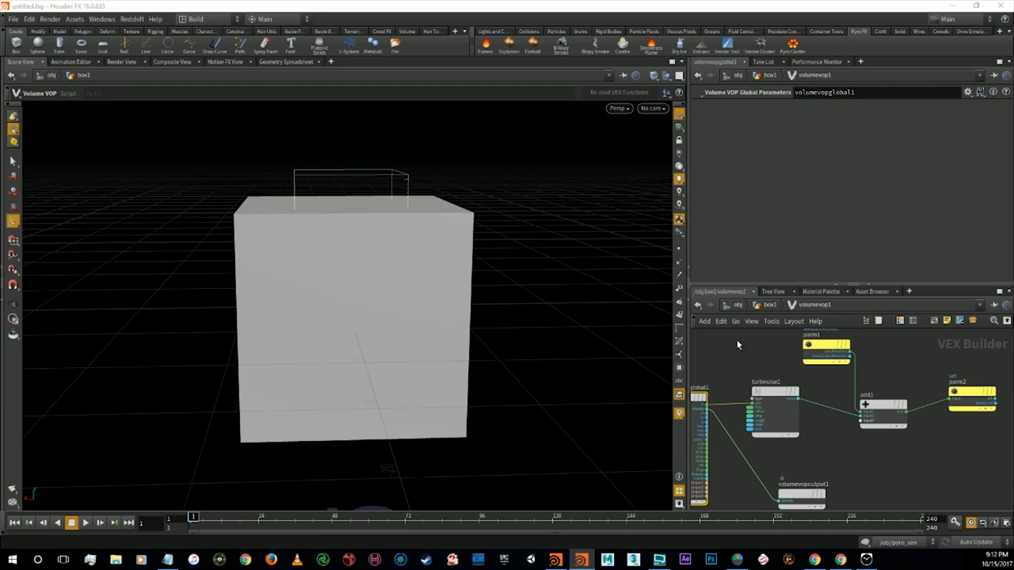
pyautogui.click(765, 306)
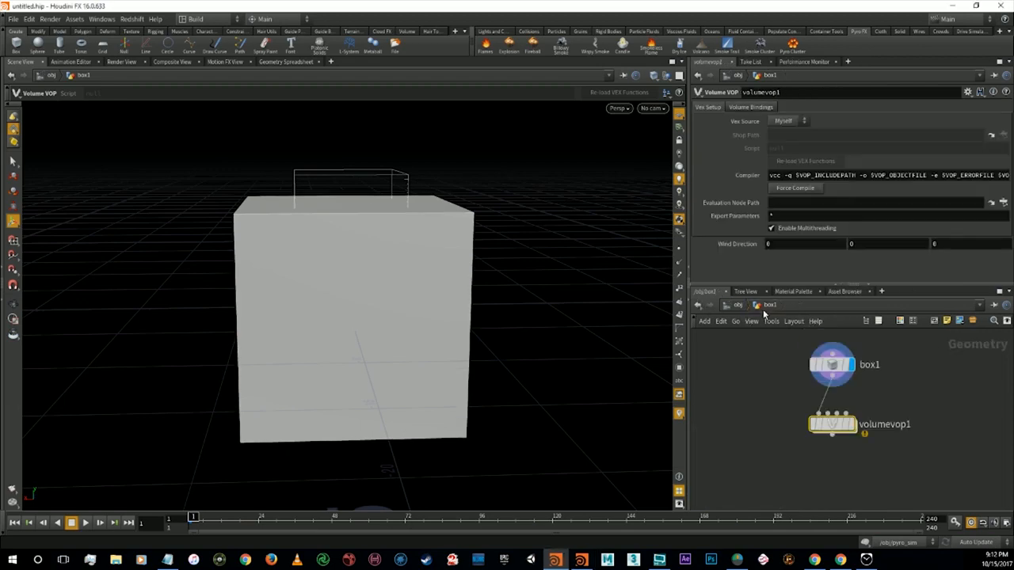
pyautogui.moveTo(831, 369); pyautogui.dragTo(831, 344)
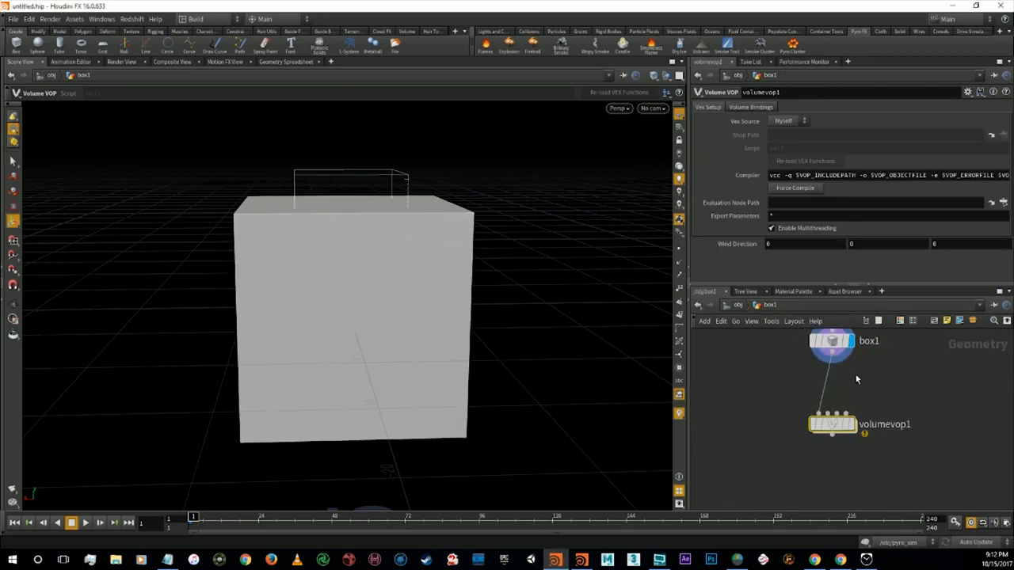
pyautogui.press('Tab')
pyautogui.write('volume')
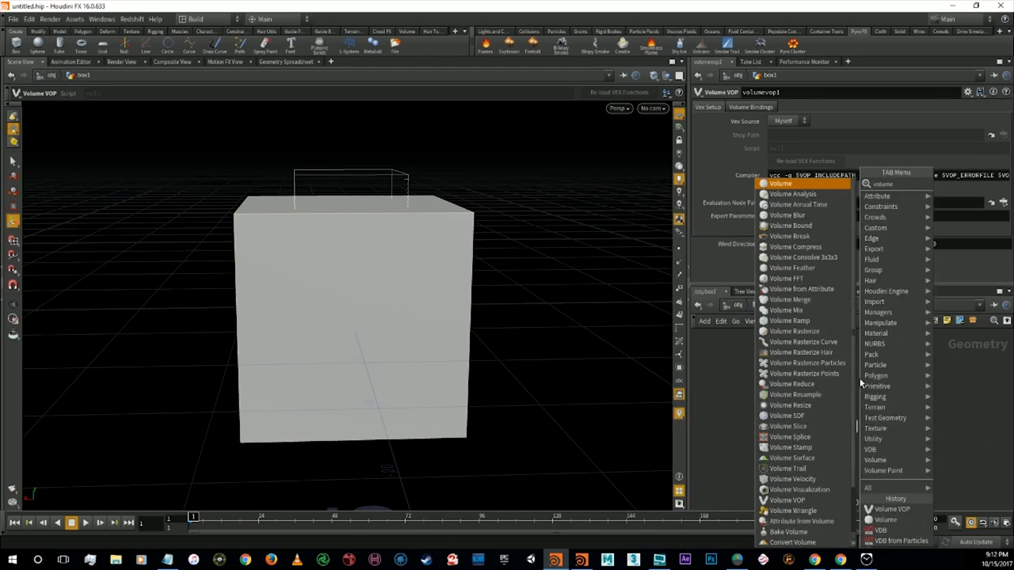
pyautogui.press('Return')
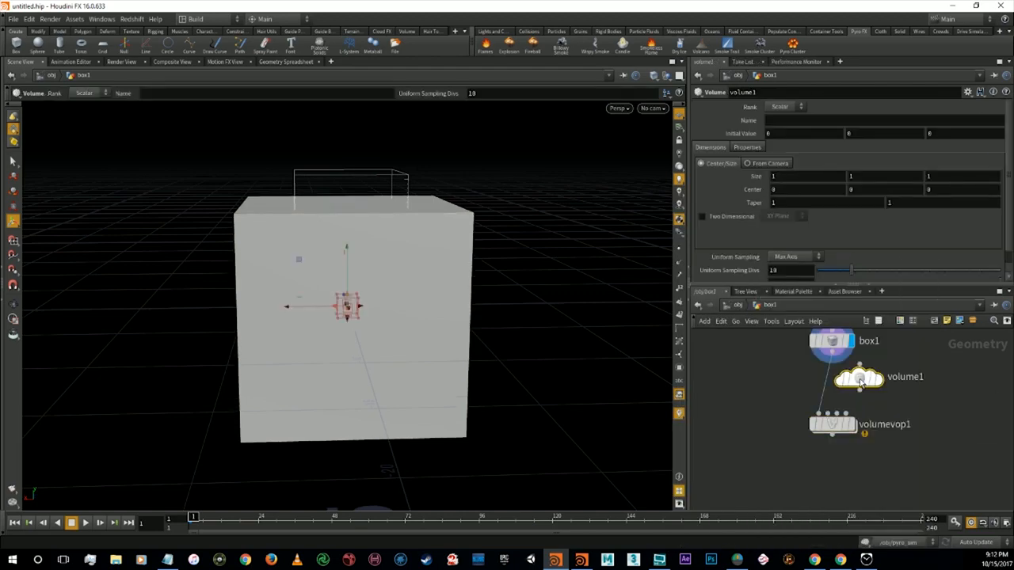
pyautogui.moveTo(859, 364); pyautogui.dragTo(832, 353)
pyautogui.moveTo(859, 391); pyautogui.dragTo(820, 412)
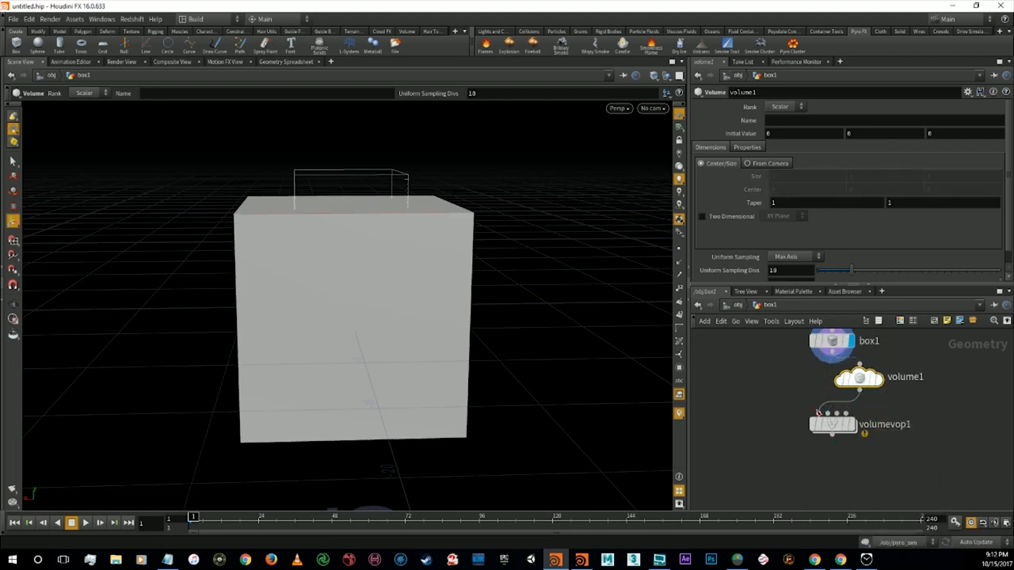
pyautogui.click(852, 424)
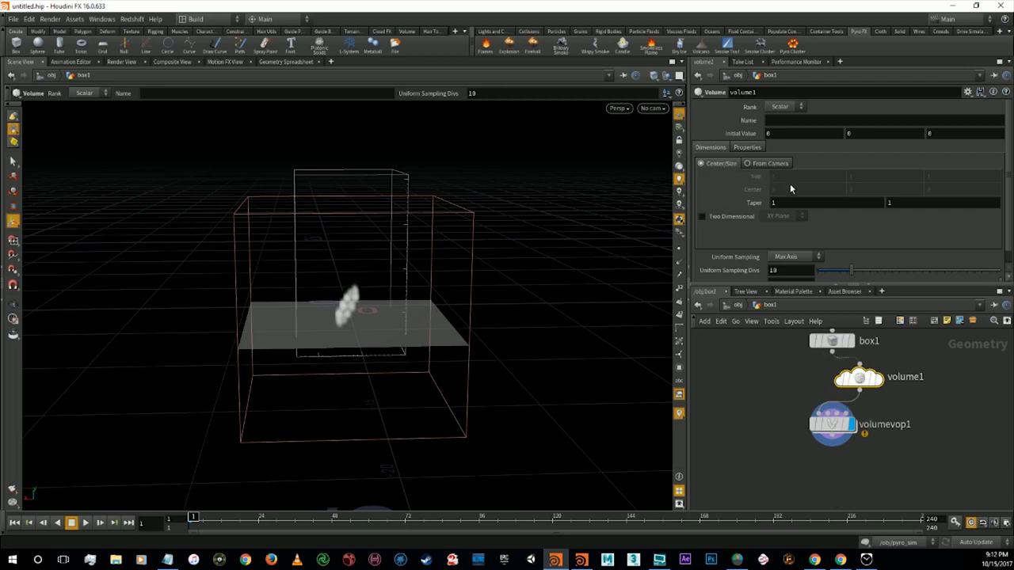
# Name the Volume node's volume vel and set its rank to Vector.
pyautogui.click(784, 120)
pyautogui.write('vel')
pyautogui.click(782, 106)
pyautogui.click(787, 125)
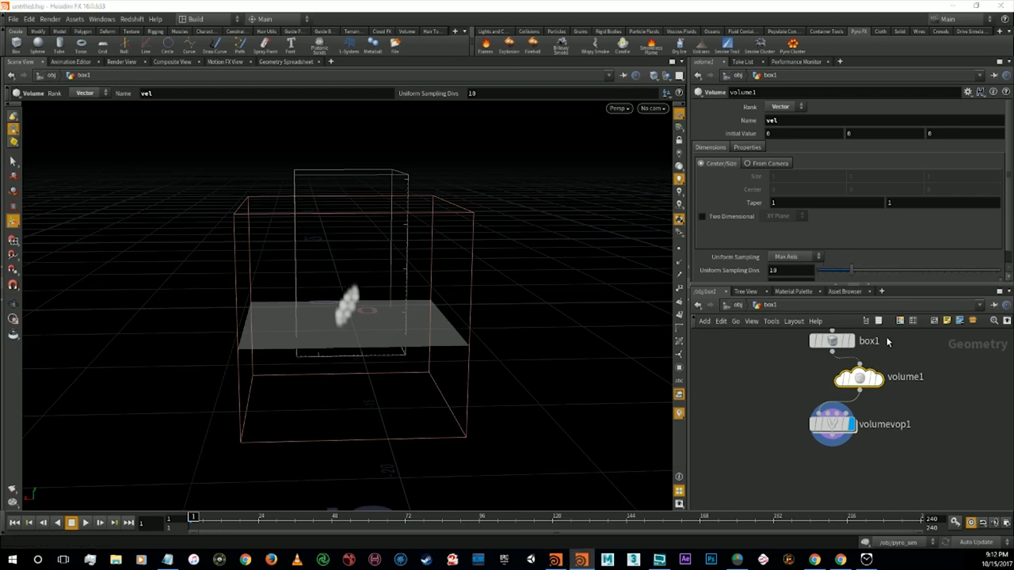
# Check the Volume VOP's exposed parameters, then inspect the turbulent noise and wind direction parameter nodes inside it.
pyautogui.click(832, 429)
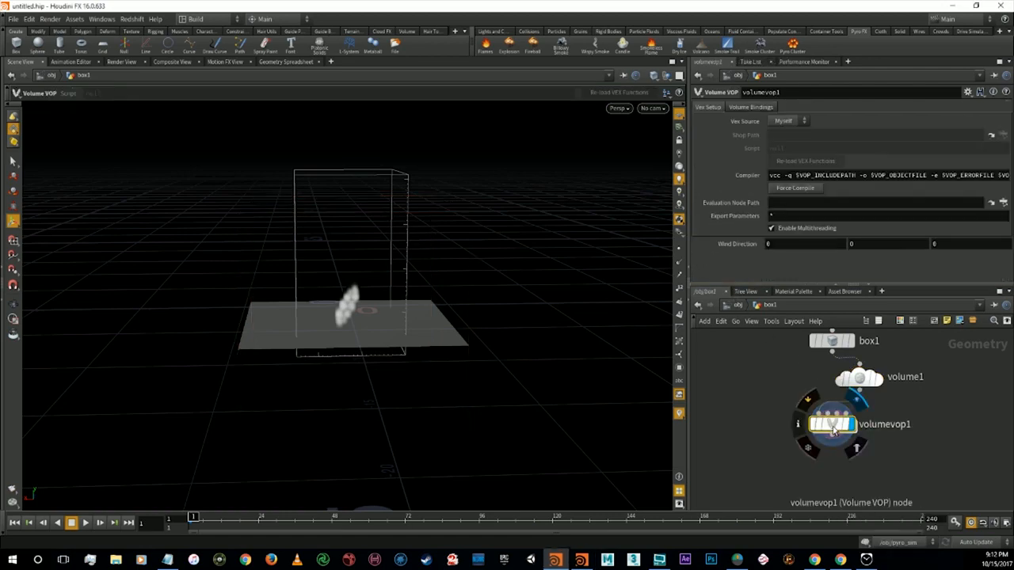
pyautogui.doubleClick(833, 429)
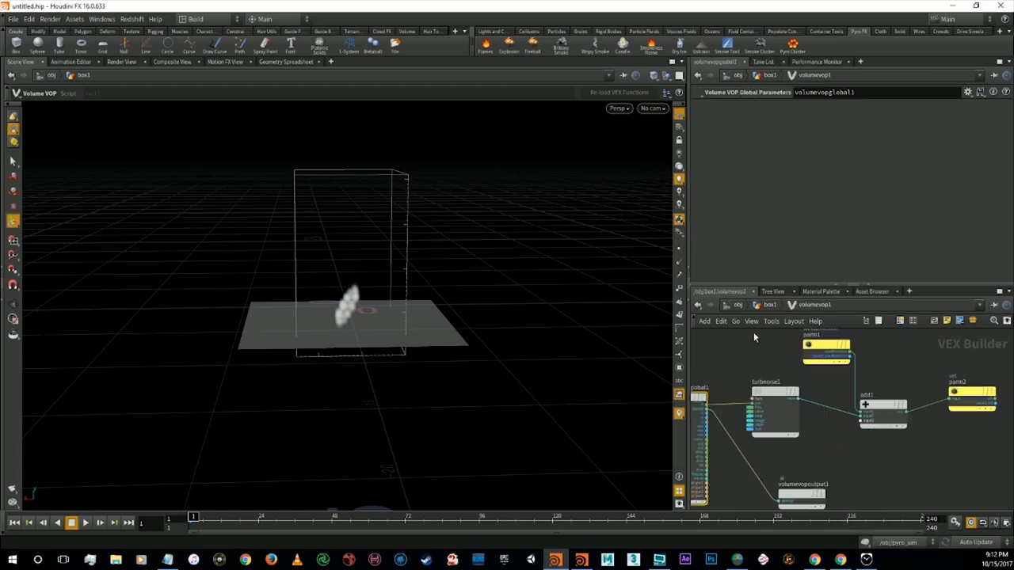
pyautogui.press('u')
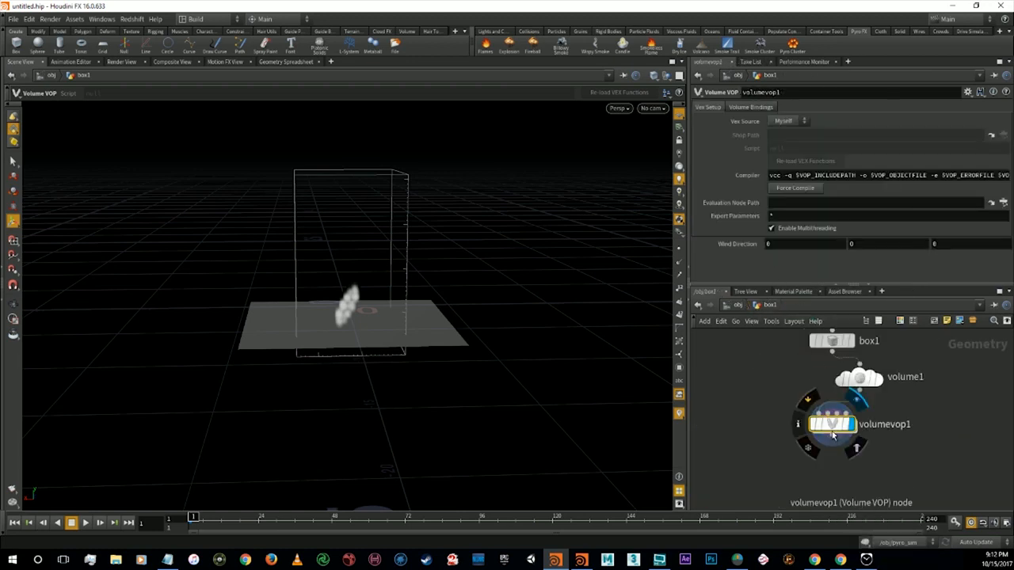
pyautogui.doubleClick(832, 428)
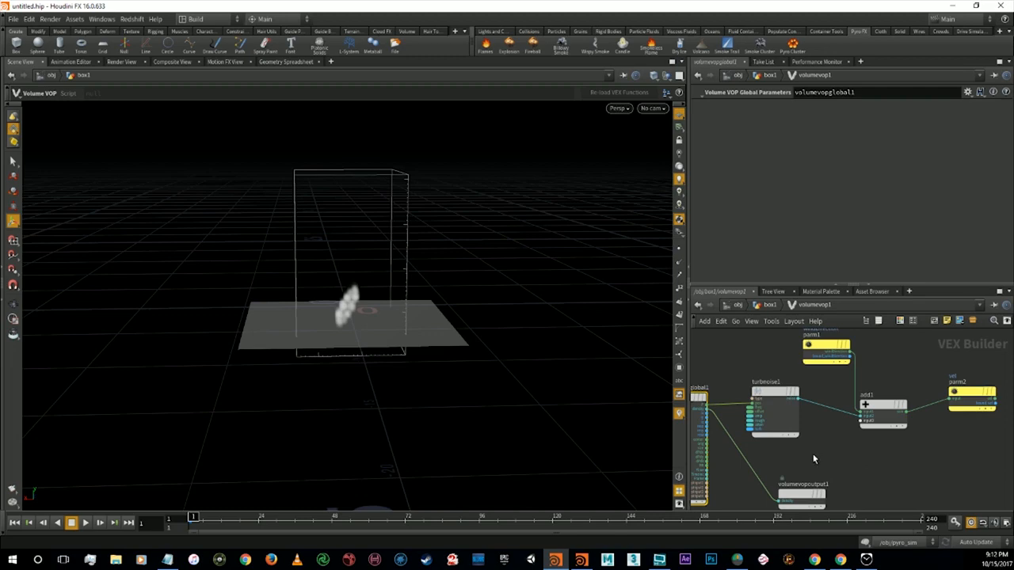
pyautogui.keyDown('alt'); pyautogui.moveTo(814, 455); pyautogui.dragTo(776, 433, button='middle'); pyautogui.keyUp('alt')
pyautogui.keyDown('alt'); pyautogui.scroll(-1, 777, 417); pyautogui.keyUp('alt')
pyautogui.keyDown('alt'); pyautogui.scroll(-1, 777, 417); pyautogui.keyUp('alt')
pyautogui.keyDown('alt'); pyautogui.scroll(1, 777, 418); pyautogui.keyUp('alt')
pyautogui.moveTo(731, 406)
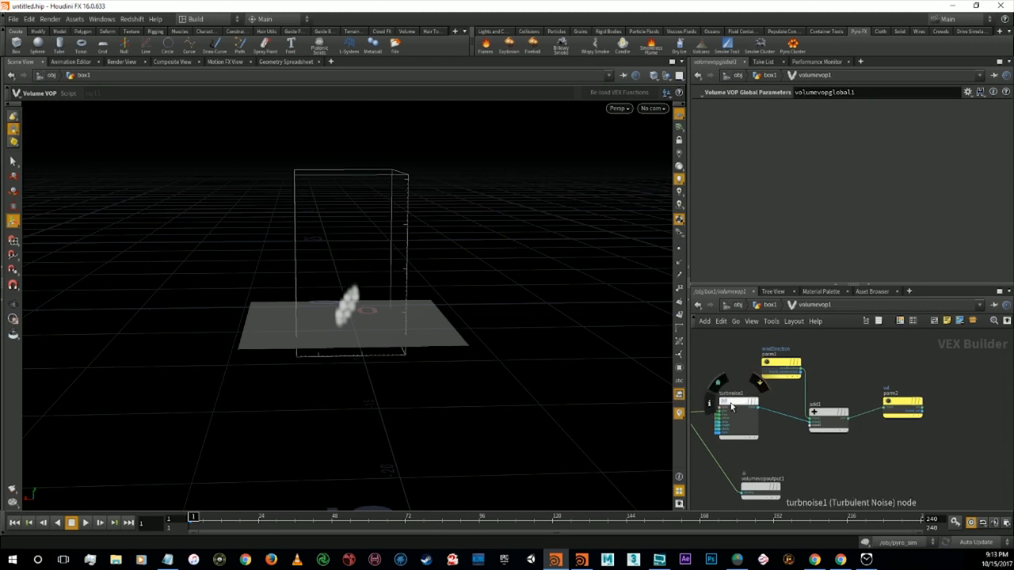
pyautogui.click(722, 424)
pyautogui.moveTo(787, 376)
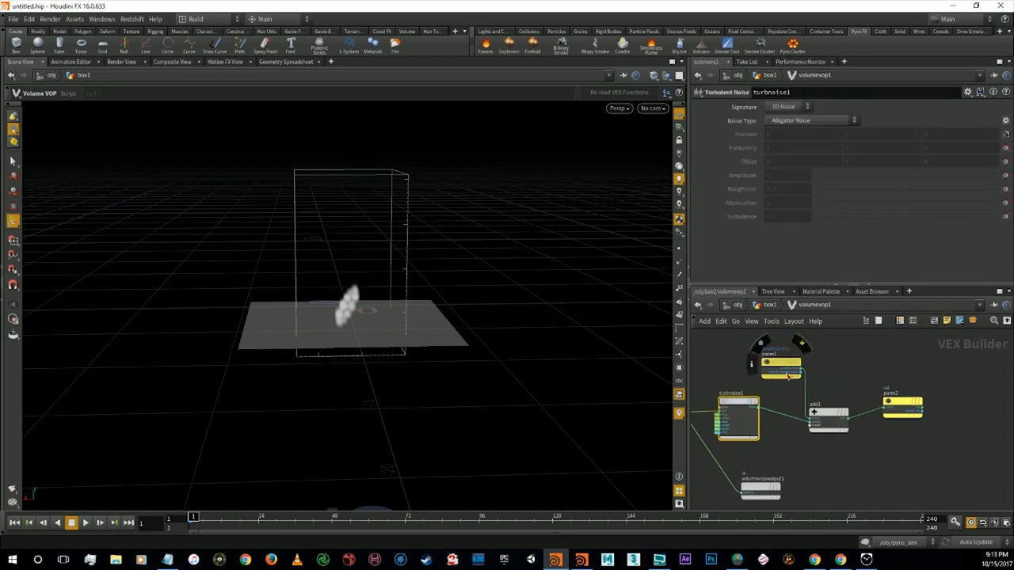
pyautogui.click(781, 365)
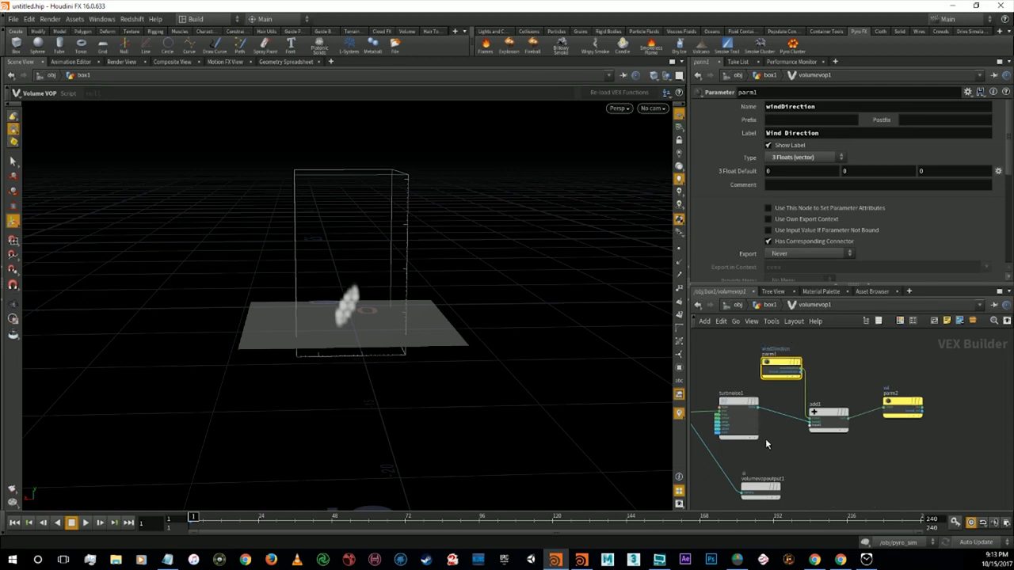
# Reveal the parameter nodes on the turbulent noise's frequency, offset, amplitude, roughness, attenuation and turbulence inputs, and lay out the network.
pyautogui.press('alt')
pyautogui.keyDown('alt'); pyautogui.moveTo(787, 436); pyautogui.dragTo(853, 407, button='middle'); pyautogui.keyUp('alt')
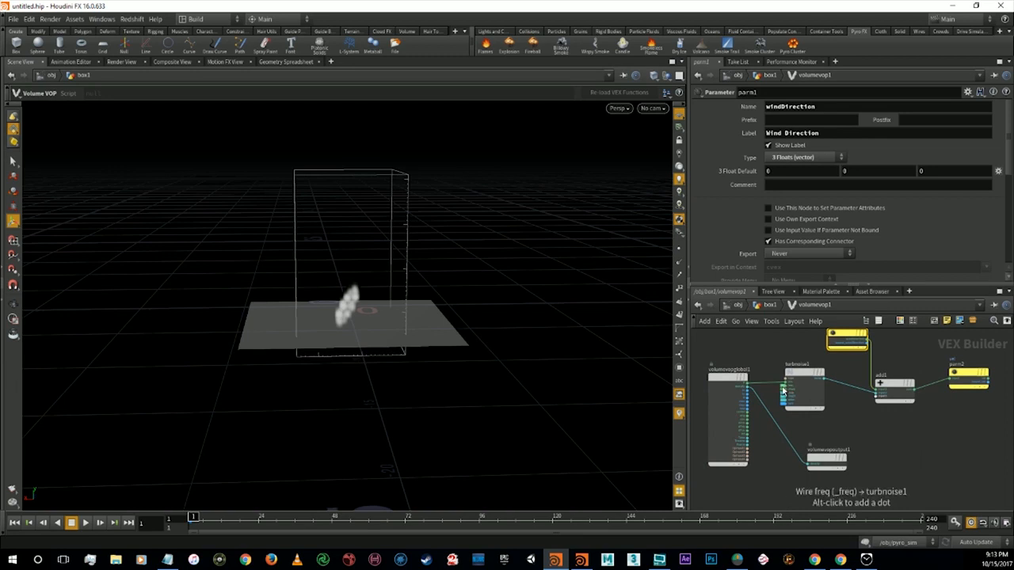
pyautogui.click(783, 388)
pyautogui.click(782, 393)
pyautogui.click(782, 396)
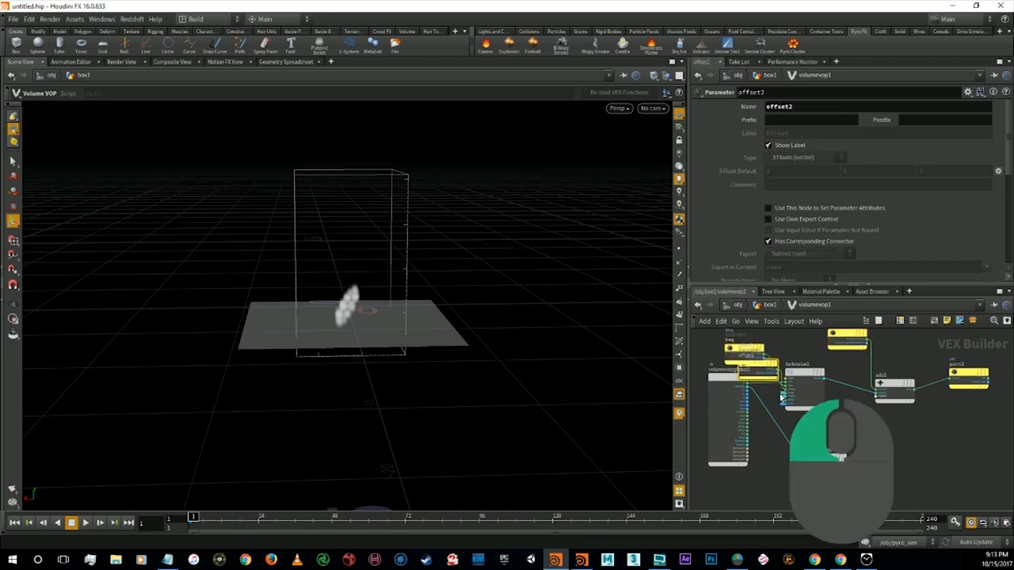
pyautogui.click(781, 403)
pyautogui.click(782, 407)
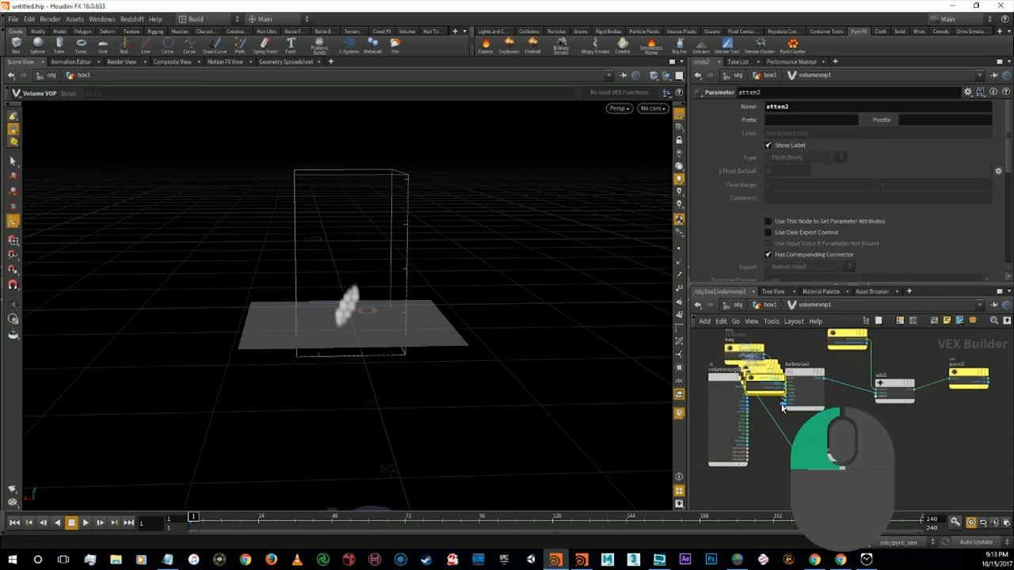
pyautogui.click(783, 408)
pyautogui.click(783, 410)
pyautogui.press('l')
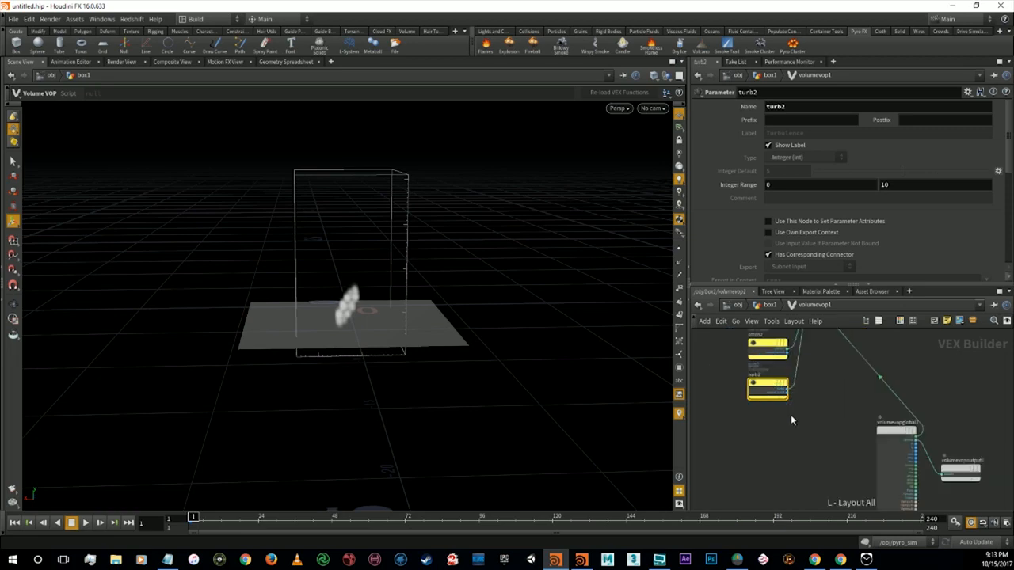
# Check the Volume VOP's parameters from the box1 network, and inside it remove the parameter node feeding the turbulent noise's turbulence input.
pyautogui.click(771, 306)
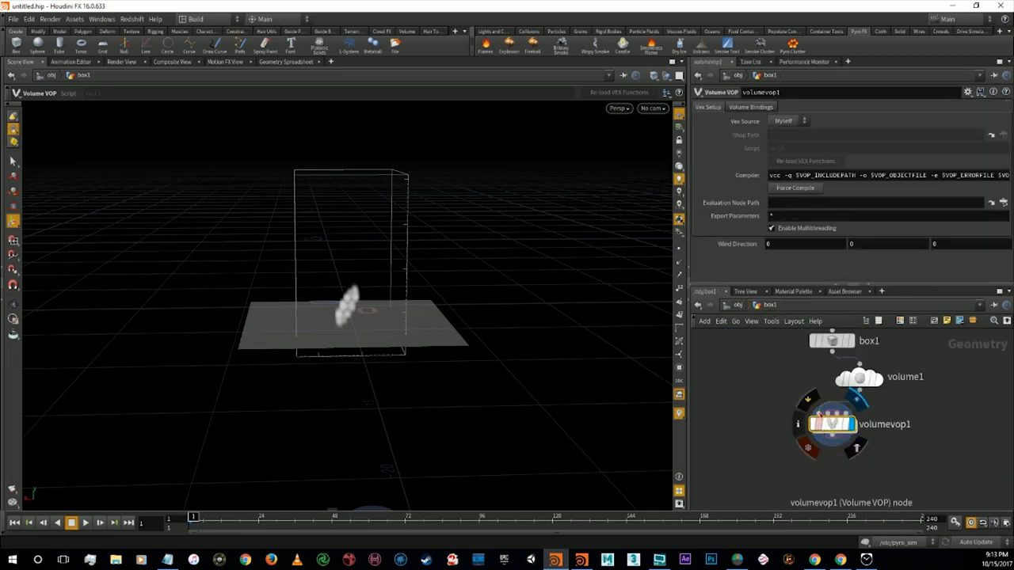
pyautogui.doubleClick(832, 423)
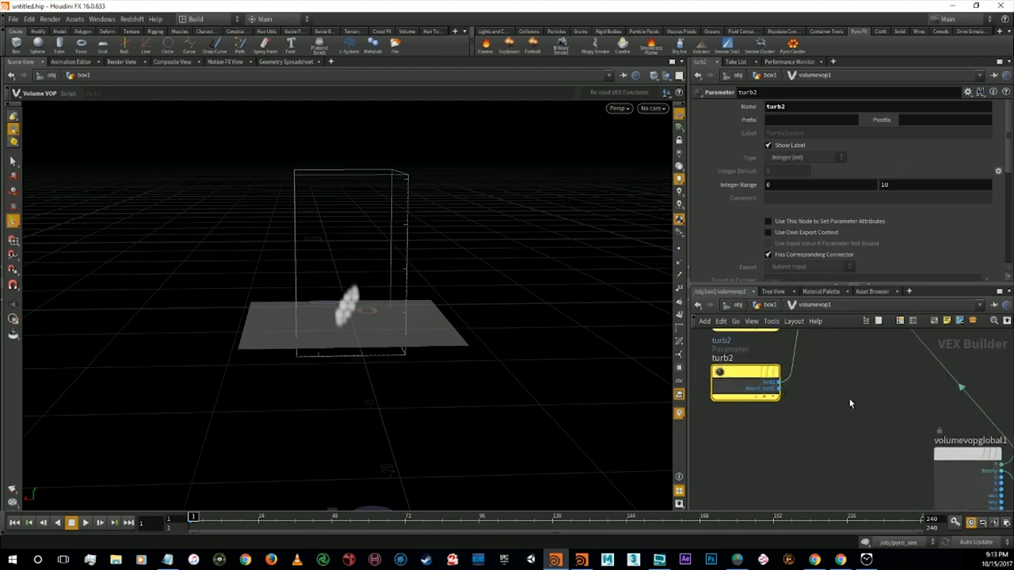
pyautogui.keyDown('alt'); pyautogui.moveTo(830, 363); pyautogui.dragTo(837, 495, button='middle'); pyautogui.keyUp('alt')
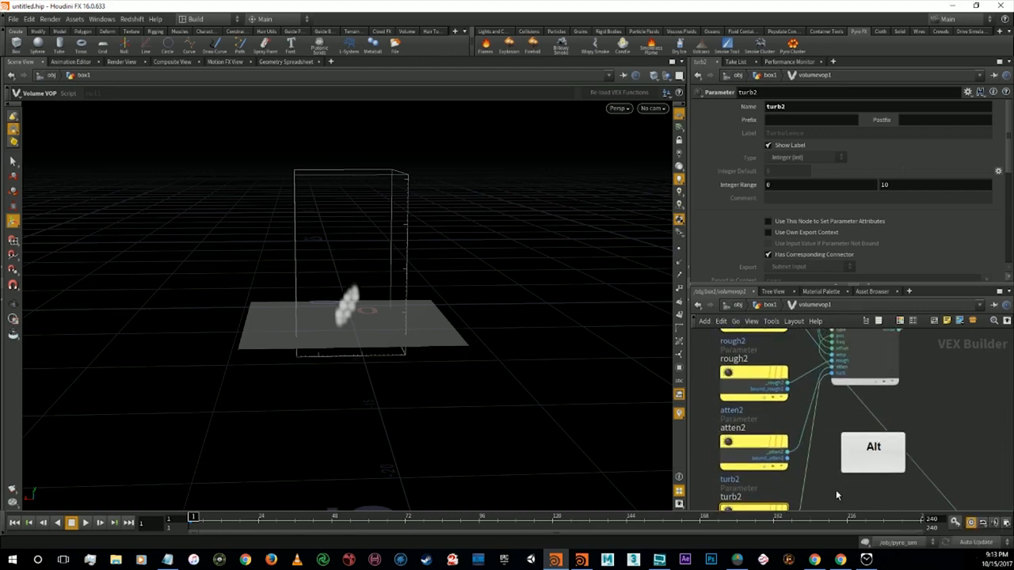
pyautogui.rightClick(831, 364)
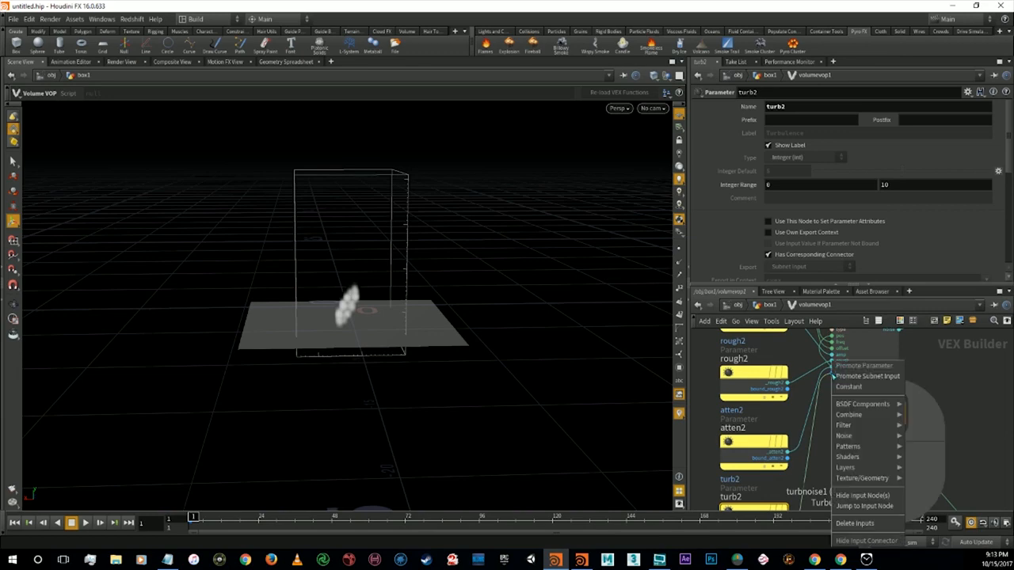
pyautogui.click(845, 378)
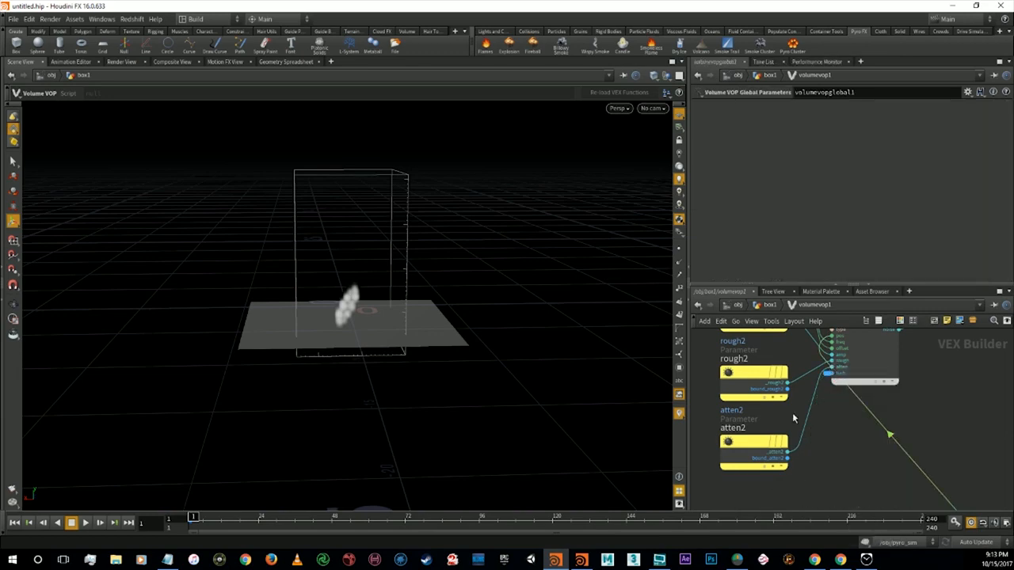
# Reveal the turbulence input's parameter node in the laid-out network and delete it.
pyautogui.click(754, 445)
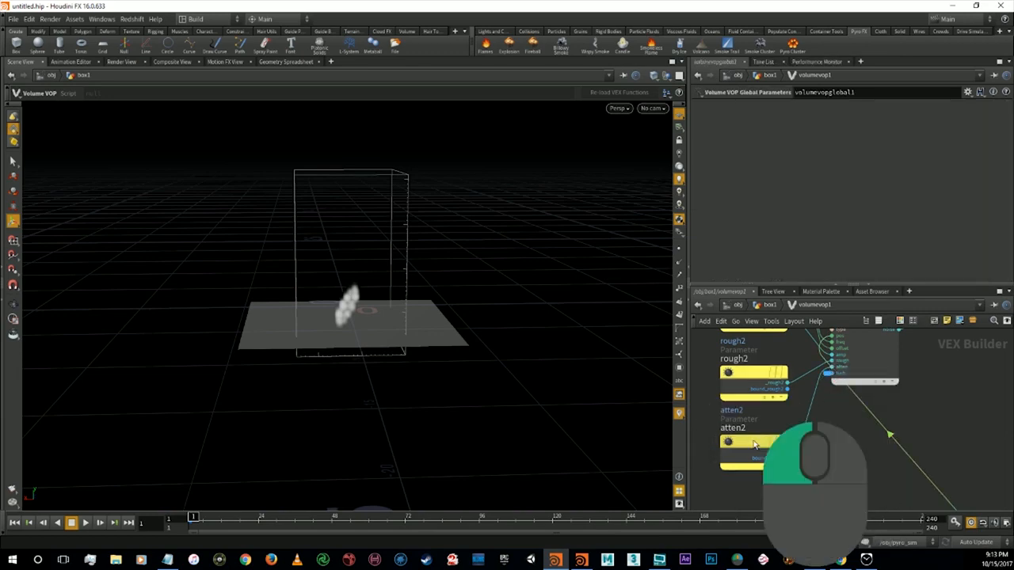
pyautogui.click(828, 374)
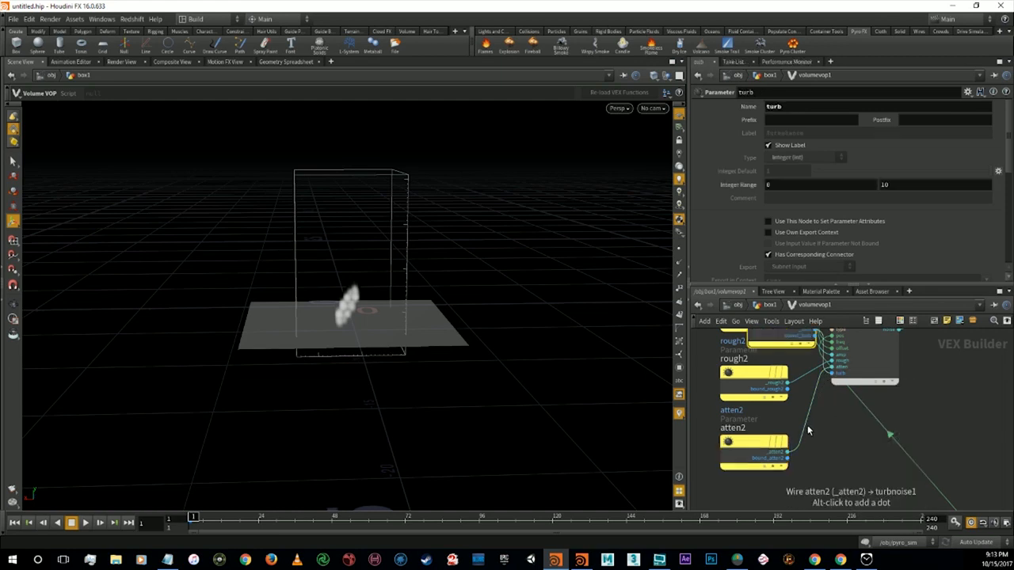
pyautogui.press('l')
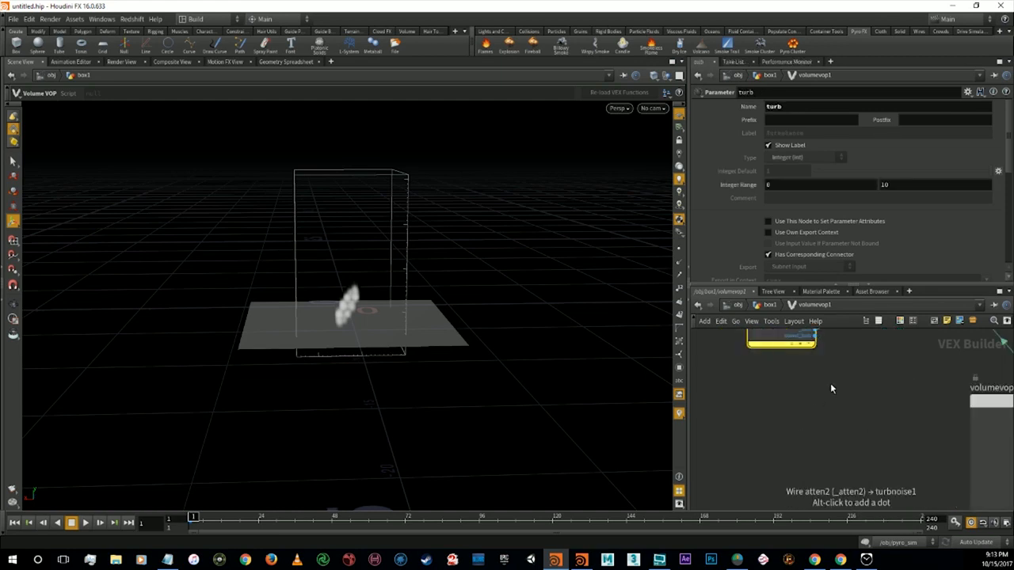
pyautogui.keyDown('alt'); pyautogui.moveTo(833, 399); pyautogui.dragTo(826, 476, button='middle'); pyautogui.keyUp('alt')
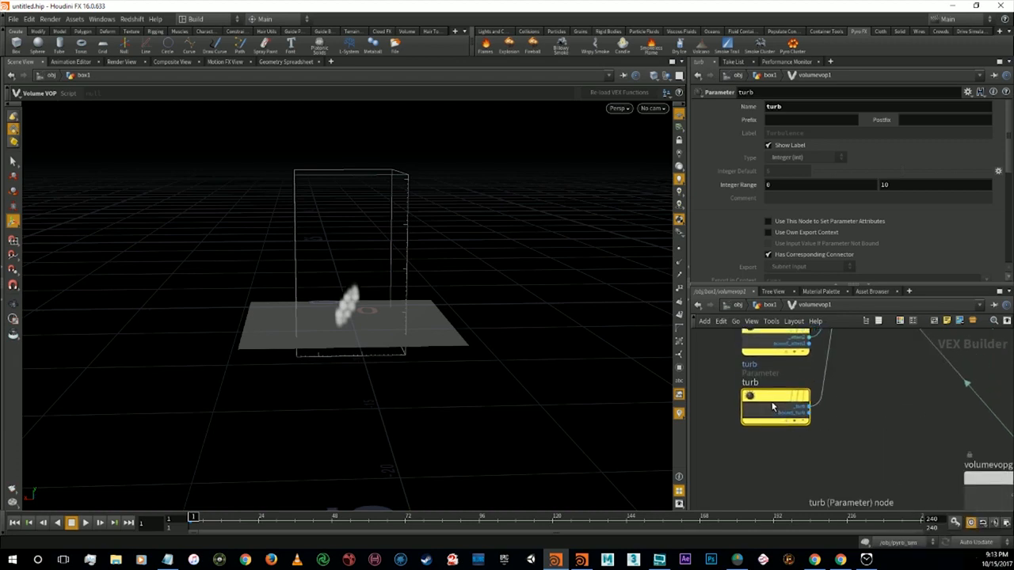
pyautogui.moveTo(772, 407)
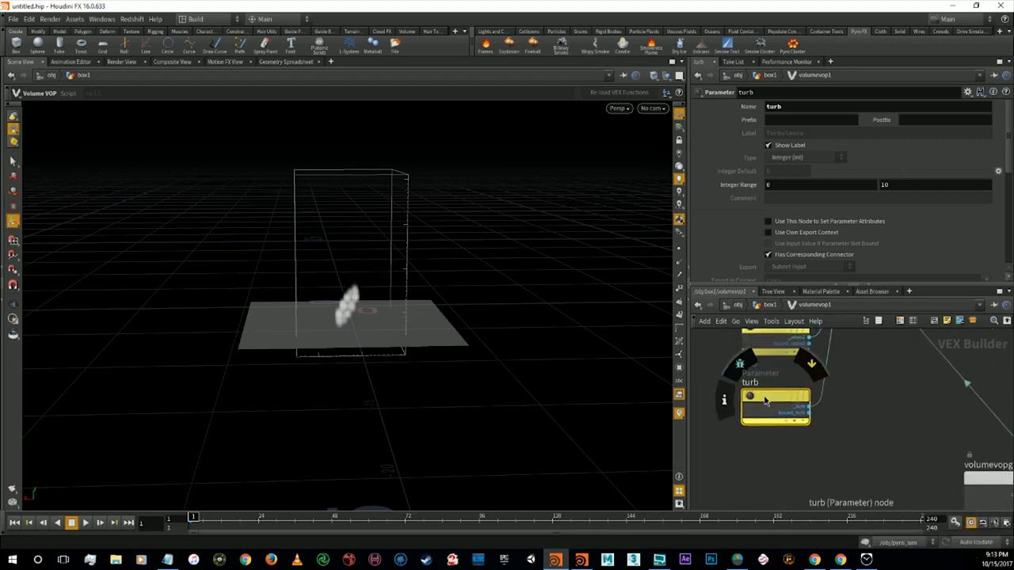
pyautogui.press('Delete')
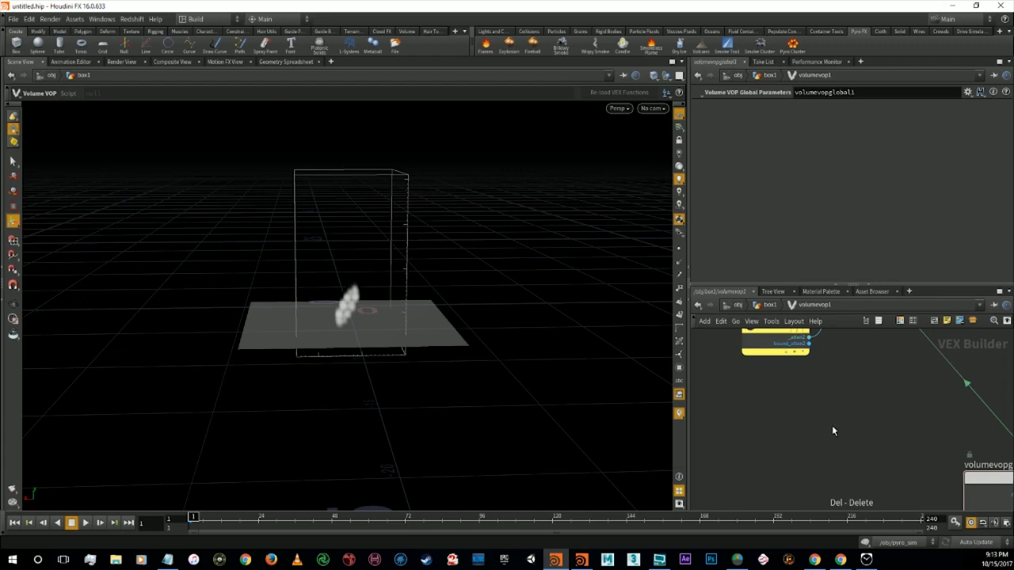
# Add a new Parameter node below the attenuation parameter and name it turb.
pyautogui.press('Tab')
pyautogui.write('par')
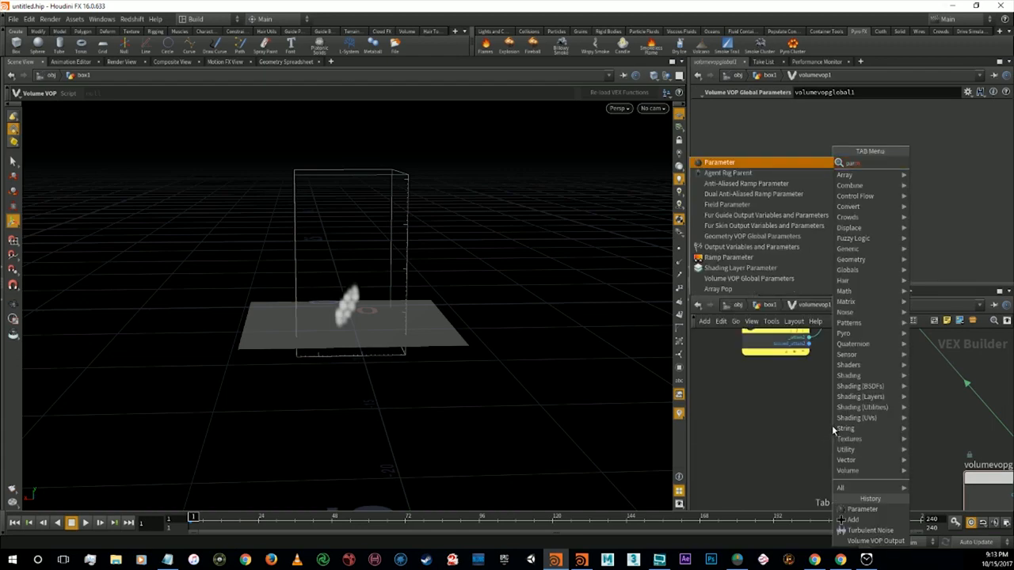
pyautogui.press('Return')
pyautogui.click(831, 427)
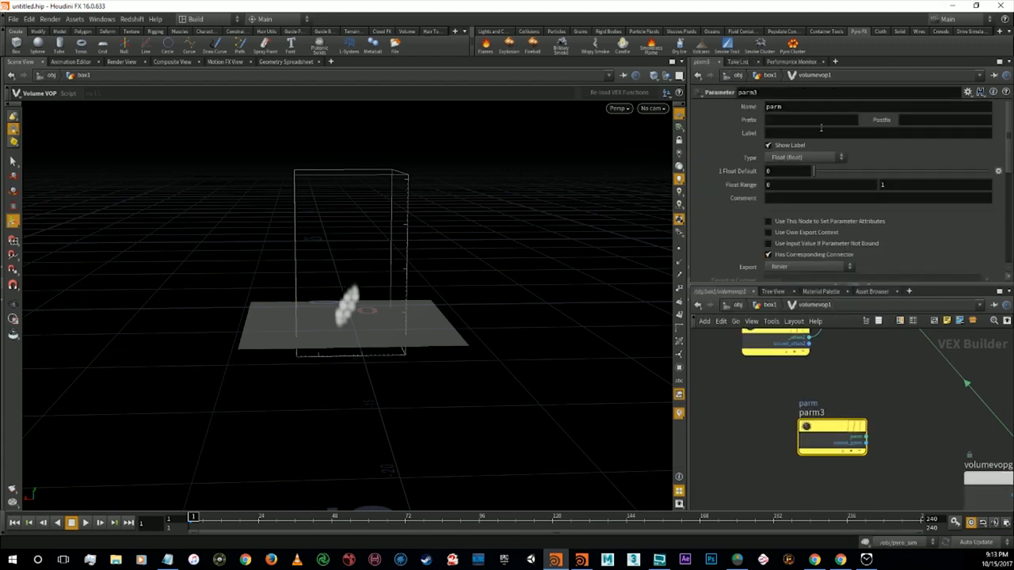
pyautogui.doubleClick(774, 106)
pyautogui.write('turb')
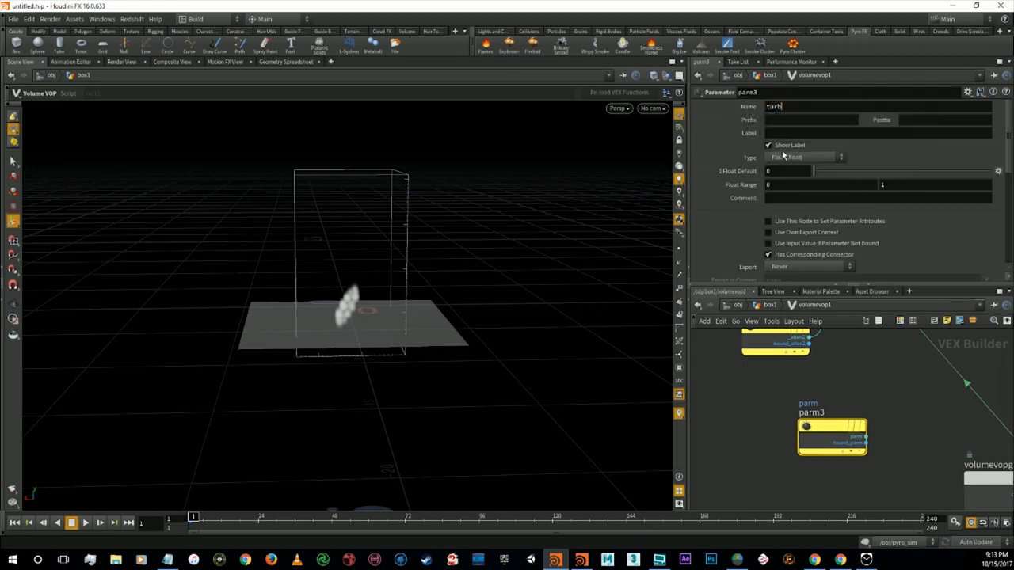
# Label the turb parameter Turbulence.
pyautogui.click(784, 133)
pyautogui.write('TurbulentN')
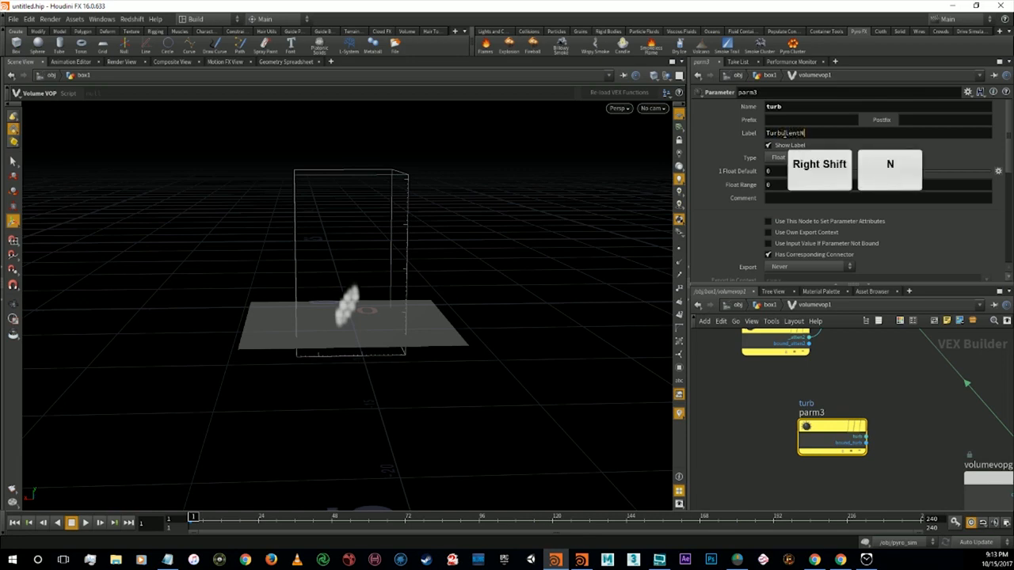
pyautogui.write('o')
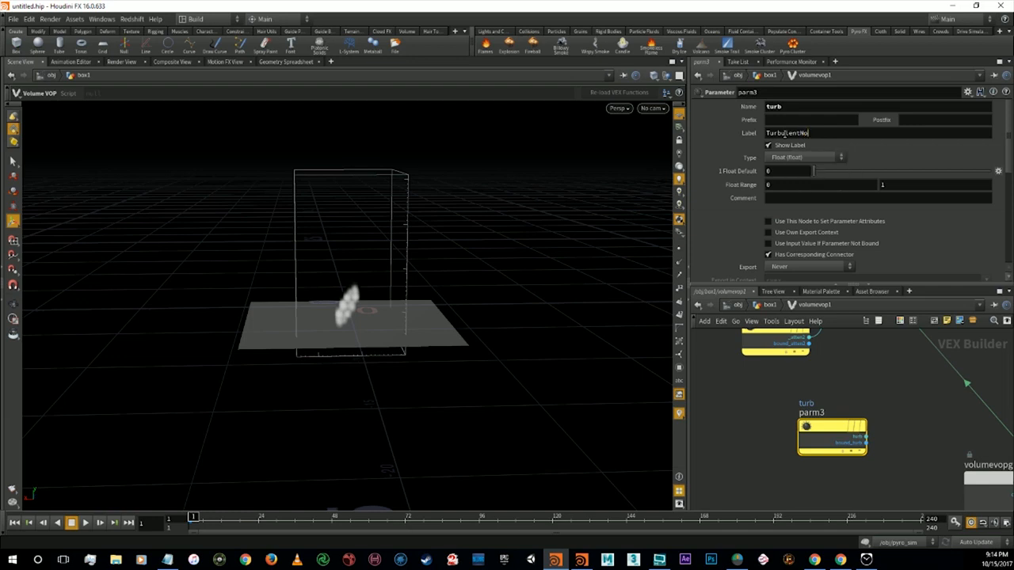
pyautogui.write('ise')
pyautogui.press('BackSpace')
pyautogui.press('BackSpace')
pyautogui.press('BackSpace')
pyautogui.press('BackSpace')
pyautogui.press('BackSpace')
pyautogui.press('BackSpace')
pyautogui.press('BackSpace')
pyautogui.press('BackSpace')
pyautogui.press('BackSpace')
pyautogui.press('BackSpace')
pyautogui.write('ulence')
# Set the turb parameter's type to Integer (int) with a default of 1.
pyautogui.click(799, 157)
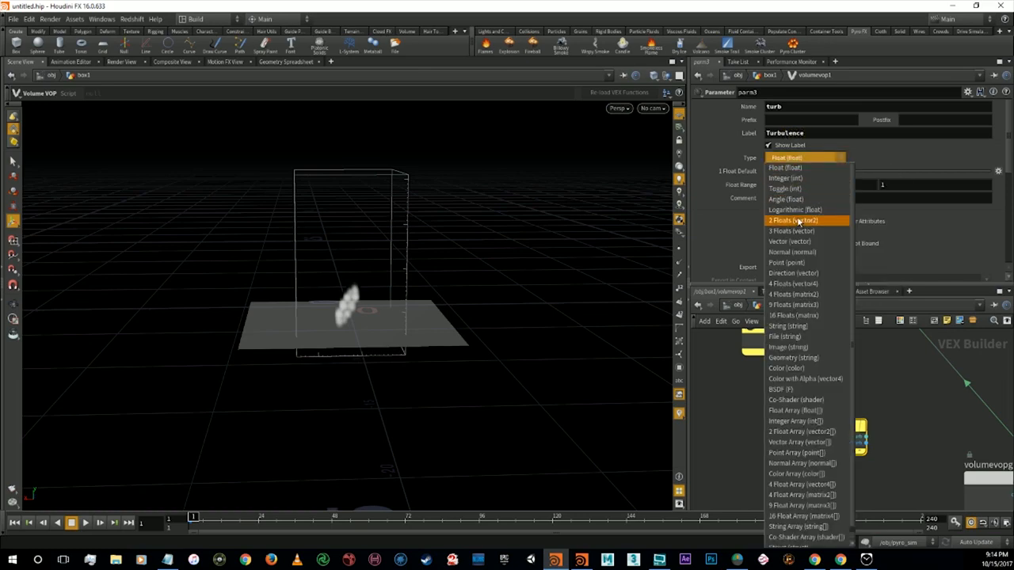
pyautogui.click(796, 178)
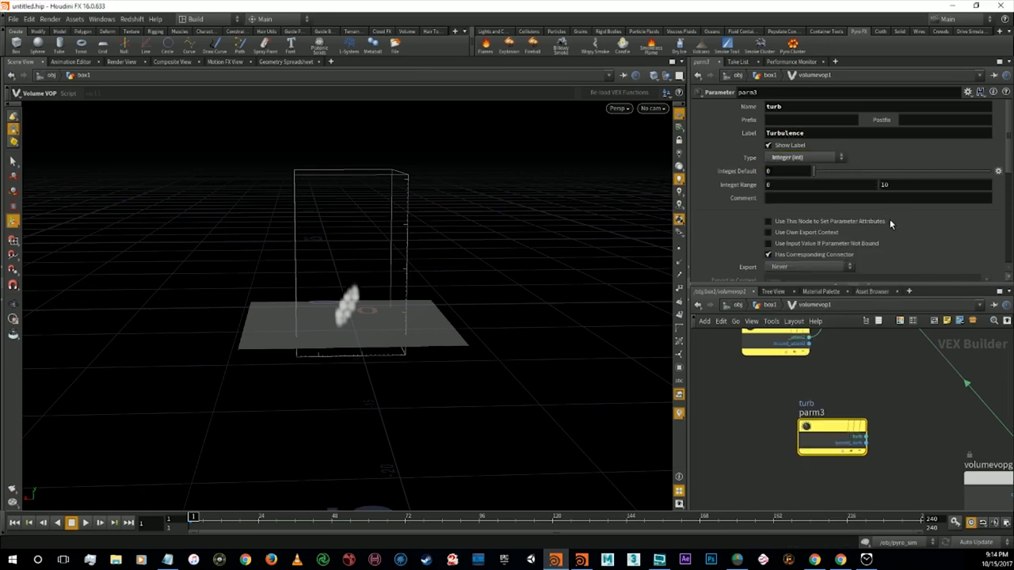
pyautogui.click(783, 170)
pyautogui.write('1')
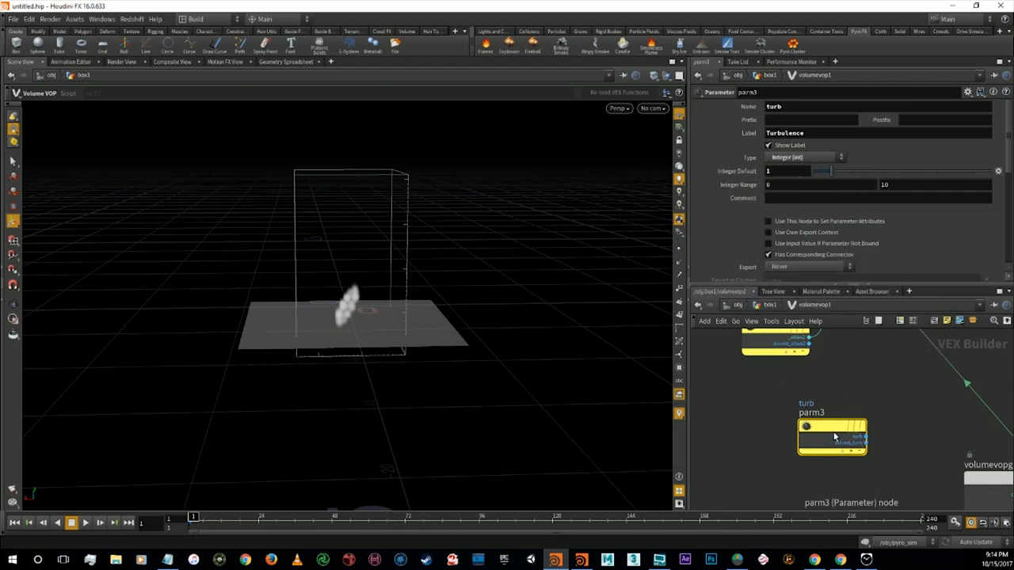
# Place the turb parameter node directly under the attenuation parameter and wire it into the turbulent noise's turb input.
pyautogui.moveTo(828, 435); pyautogui.dragTo(780, 397)
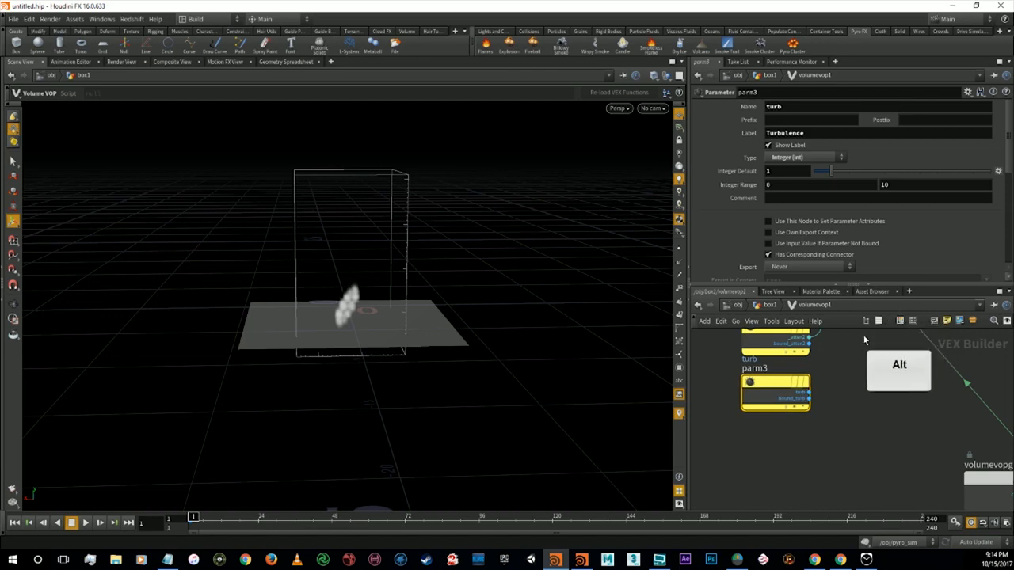
pyautogui.keyDown('alt'); pyautogui.moveTo(869, 361); pyautogui.dragTo(796, 447, button='middle'); pyautogui.keyUp('alt')
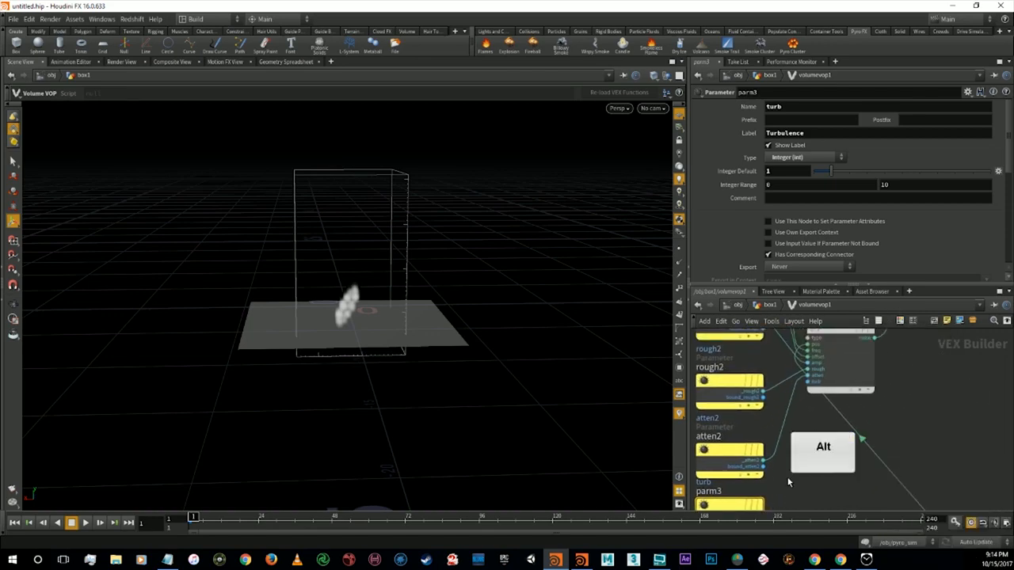
pyautogui.moveTo(748, 487); pyautogui.dragTo(796, 360)
# Check the exposed Wind Direction and Turbulence controls on the volumevop1 node, and return inside its network.
pyautogui.click(765, 305)
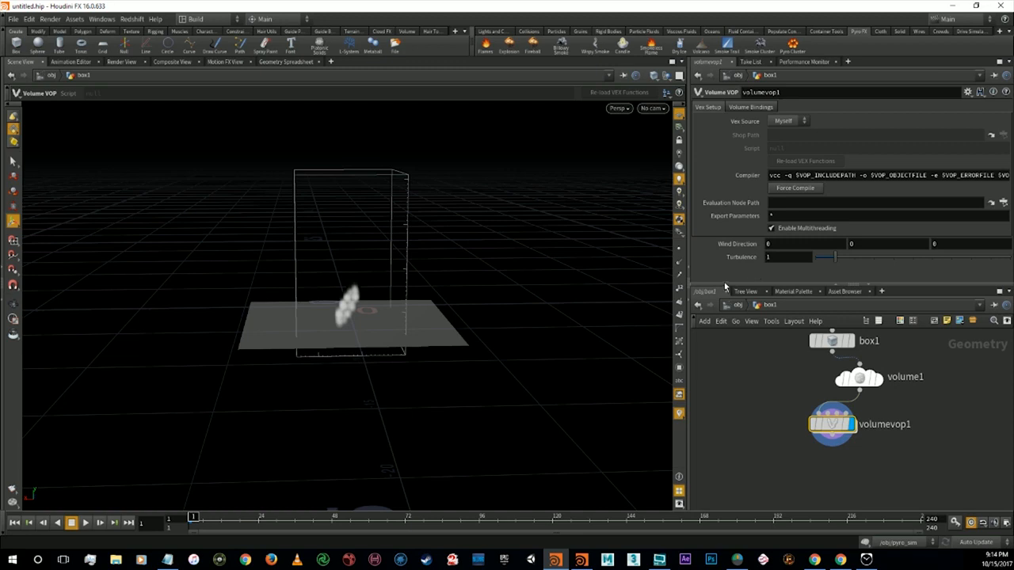
pyautogui.click(832, 425)
pyautogui.doubleClick(832, 425)
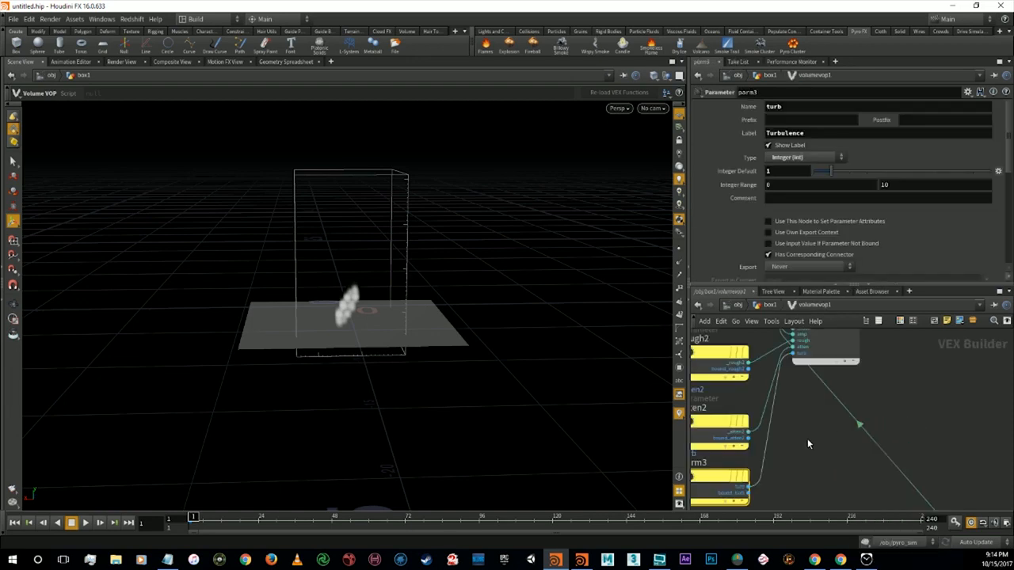
pyautogui.rightClick(794, 356)
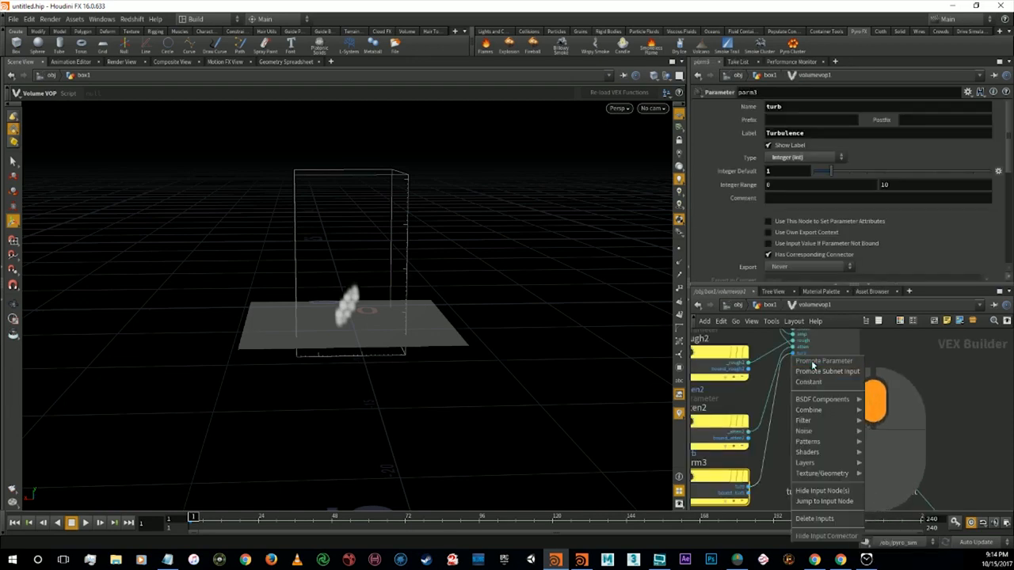
pyautogui.click(812, 362)
pyautogui.middleClick(792, 354)
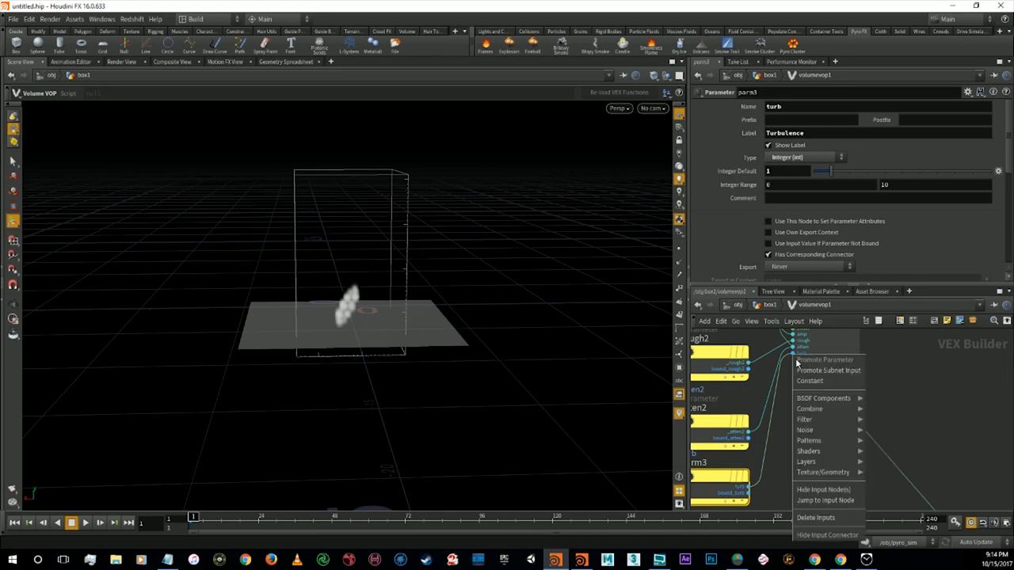
pyautogui.click(824, 383)
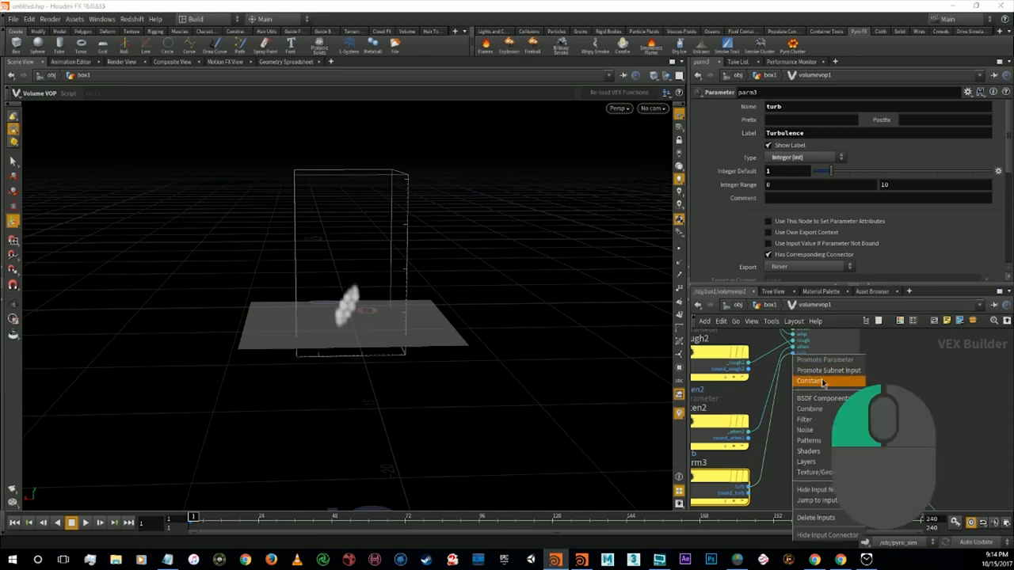
pyautogui.hotkey('ctrl', 'z')
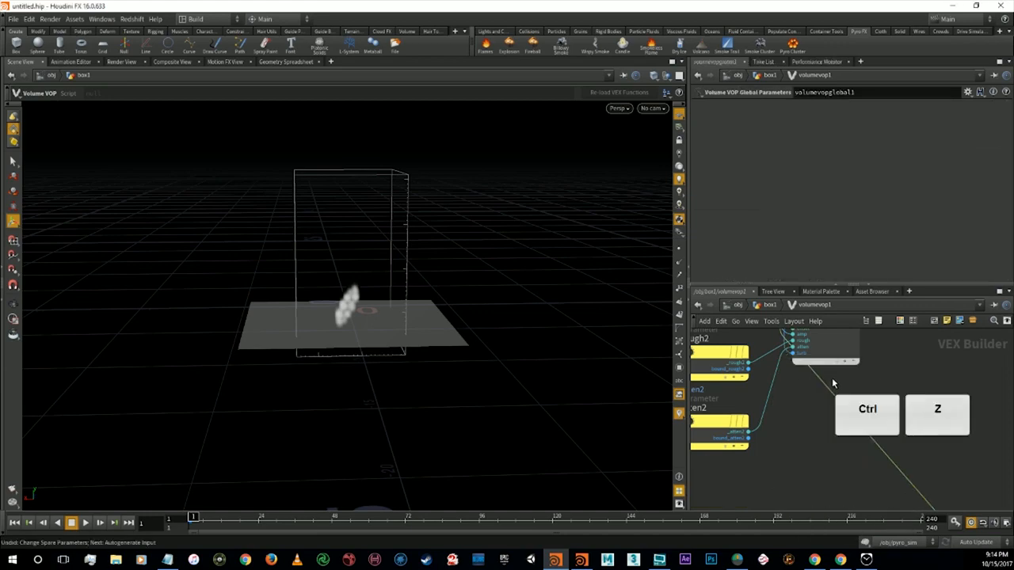
# Hide the node feeding the turbulent noise's turb input, check volumevop1's exposed controls, and return inside its network.
pyautogui.keyDown('alt'); pyautogui.moveTo(886, 408); pyautogui.dragTo(892, 465, button='middle'); pyautogui.keyUp('alt')
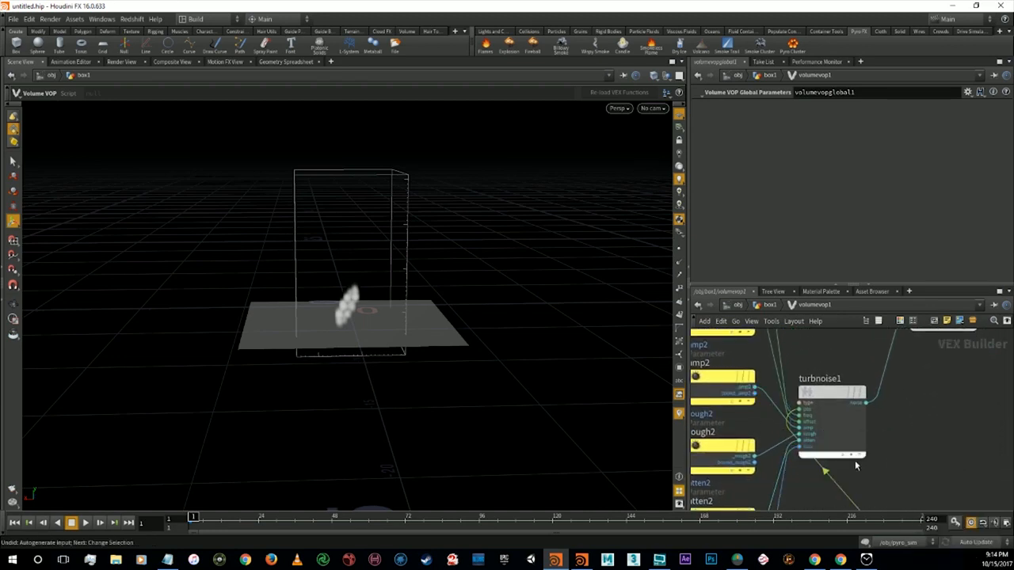
pyautogui.keyDown('alt'); pyautogui.moveTo(800, 458); pyautogui.dragTo(833, 387, button='middle'); pyautogui.keyUp('alt')
pyautogui.rightClick(833, 386)
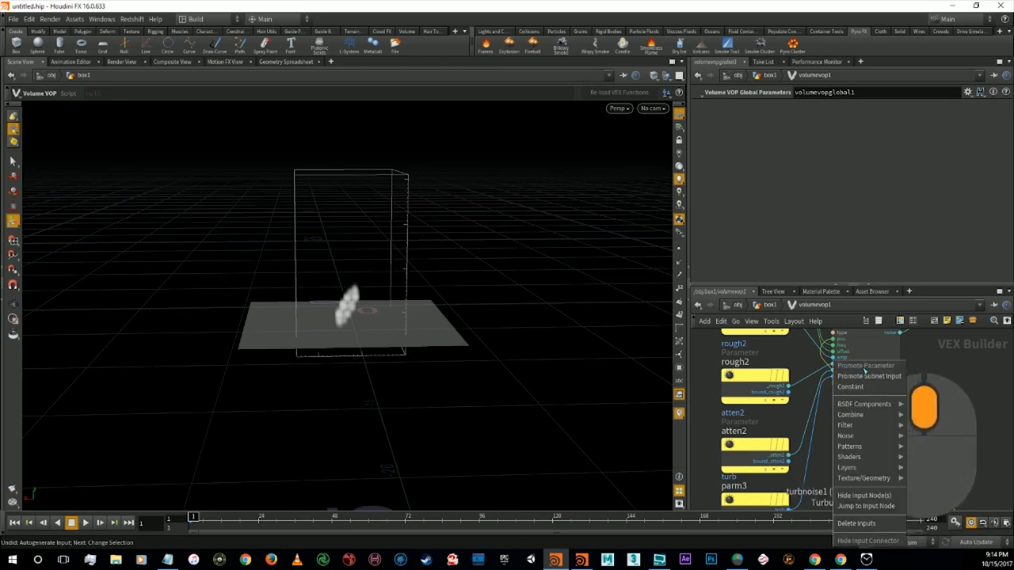
pyautogui.click(859, 376)
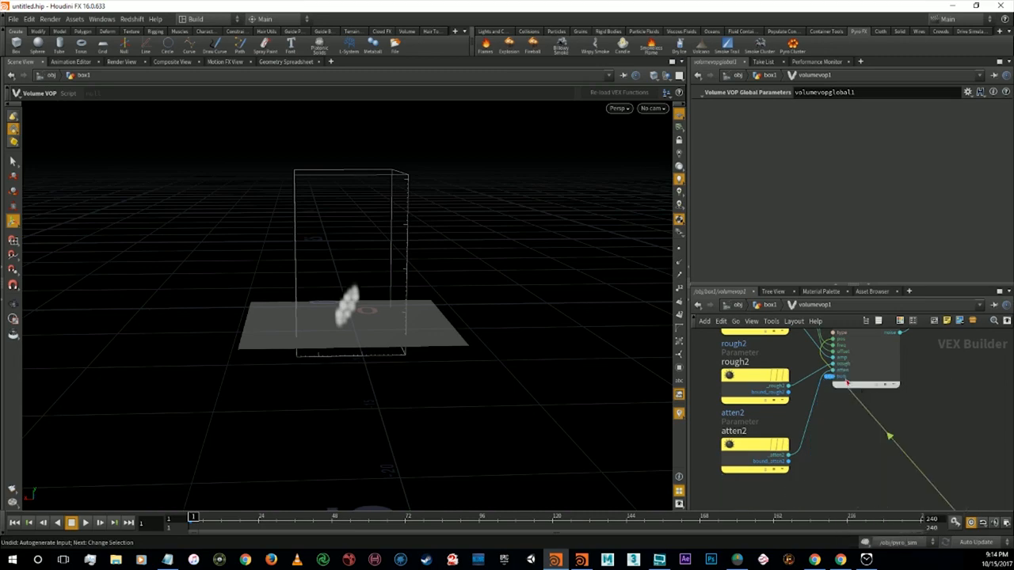
pyautogui.click(770, 304)
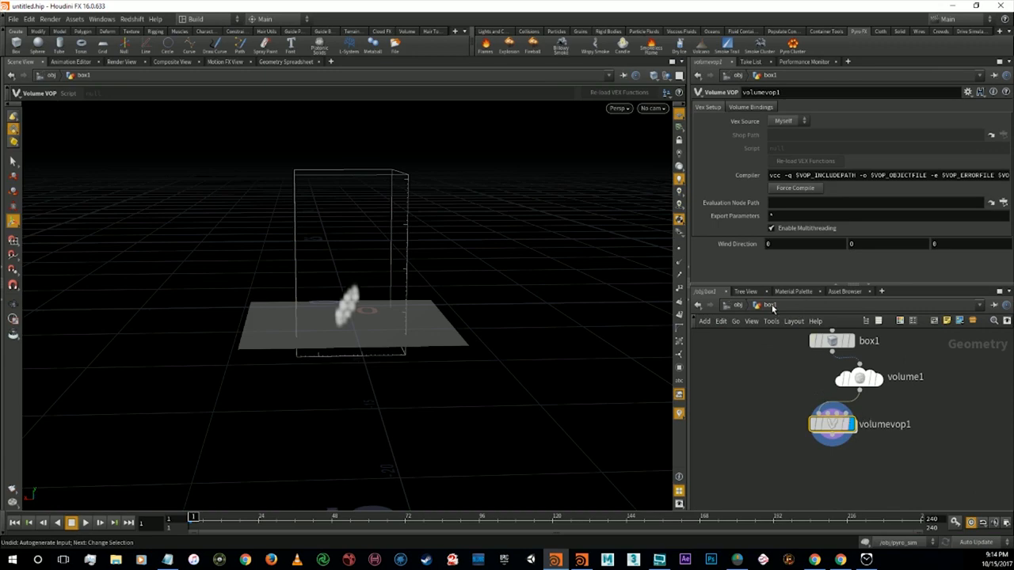
pyautogui.click(739, 308)
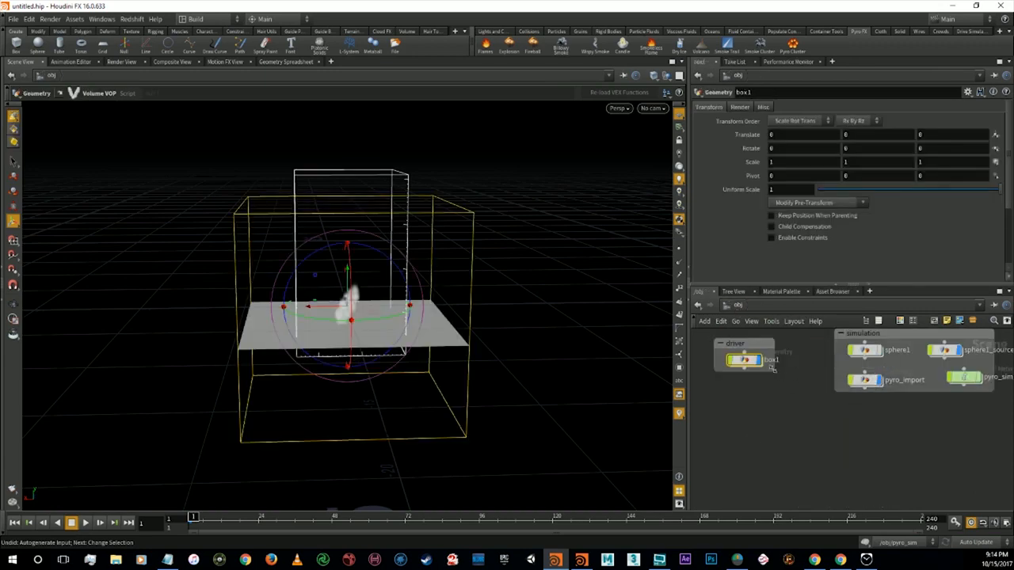
pyautogui.doubleClick(743, 360)
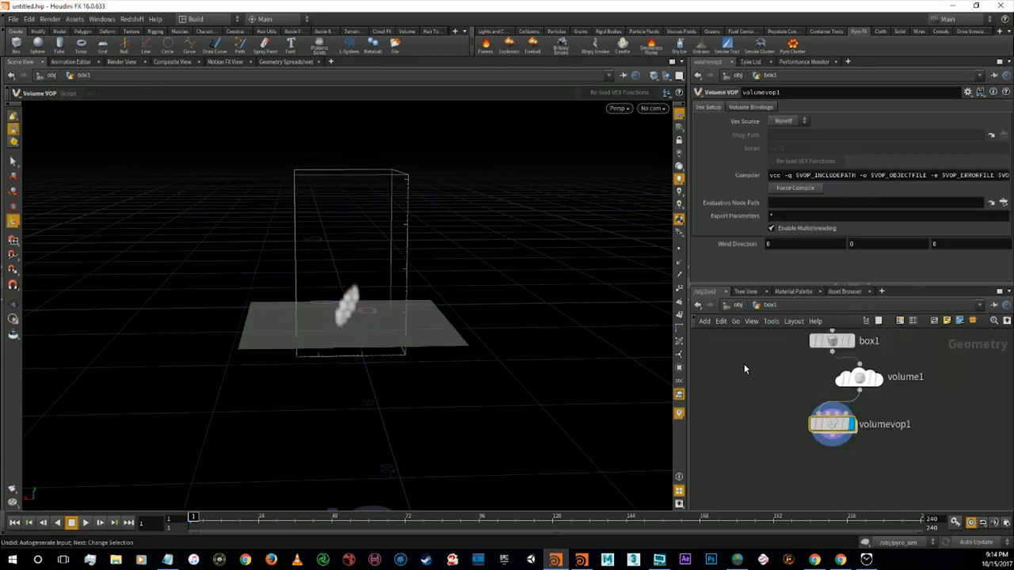
pyautogui.doubleClick(847, 426)
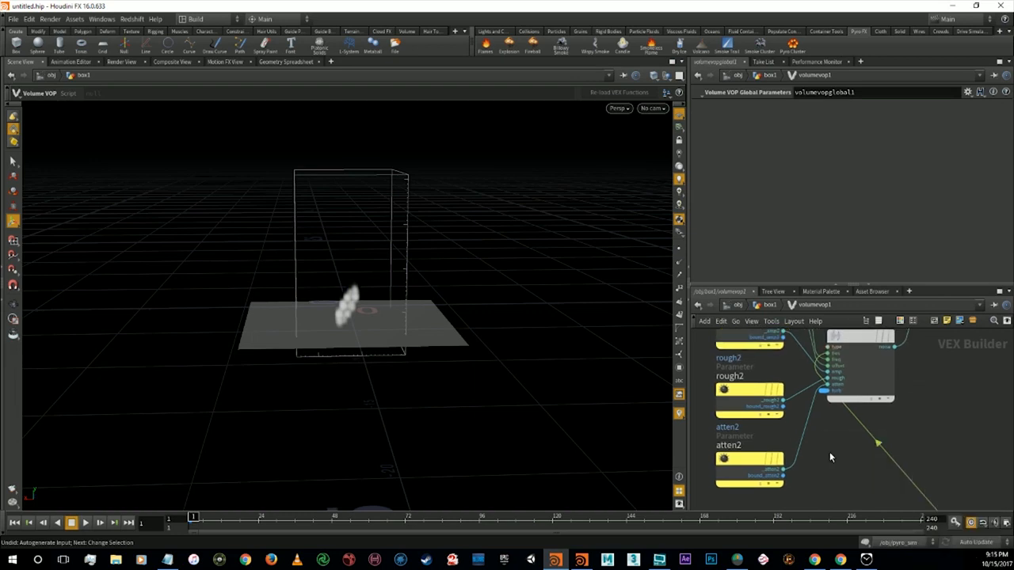
# Undo and redo through the recent changes to bring back the exposed turb parameter node.
pyautogui.hotkey('ctrl', 'z')
pyautogui.doubleClick(832, 430)
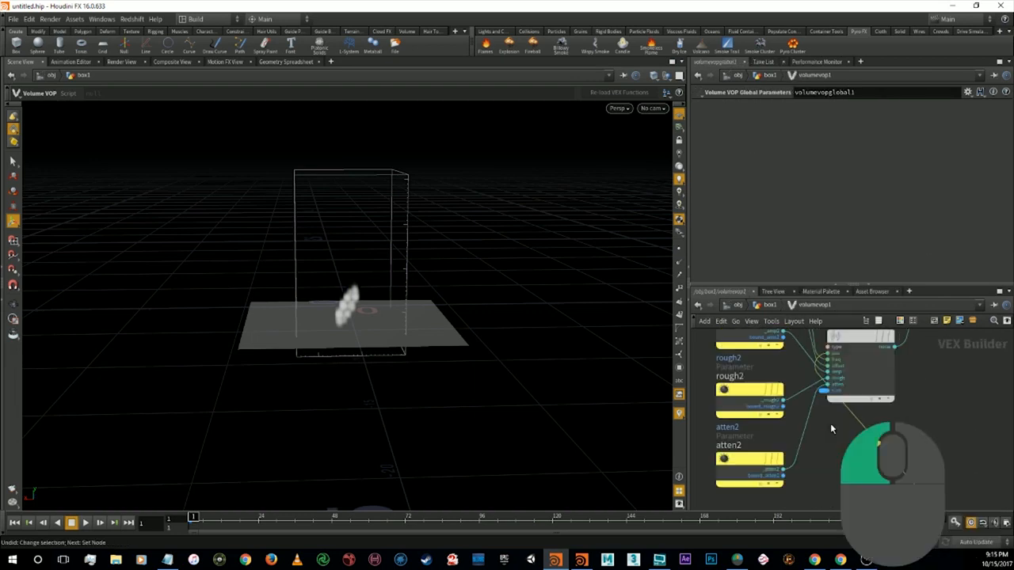
pyautogui.hotkey('ctrl', 'z')
pyautogui.hotkey('ctrl', 'y')
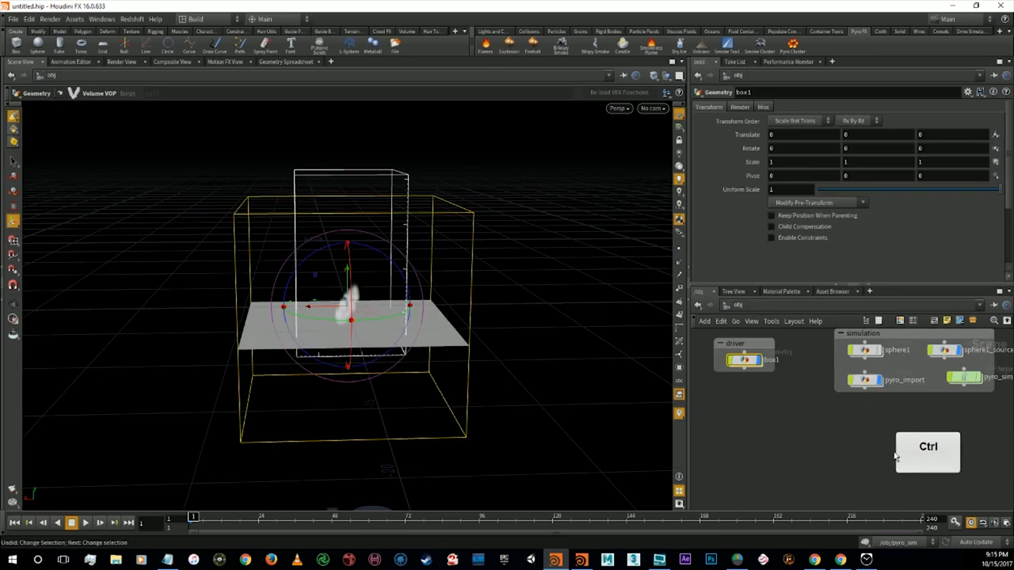
pyautogui.hotkey('ctrl', 'z')
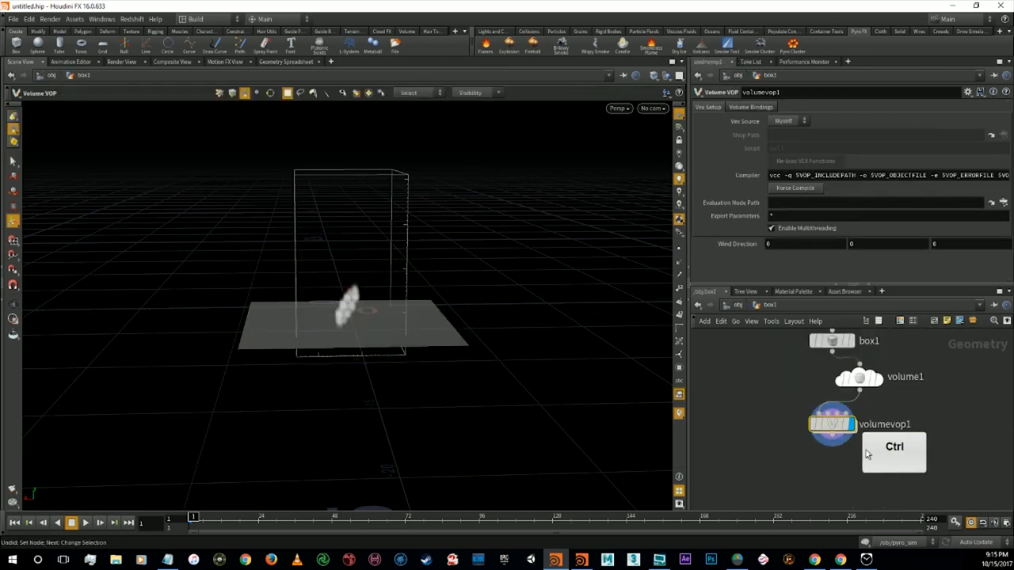
pyautogui.hotkey('ctrl', 'y')
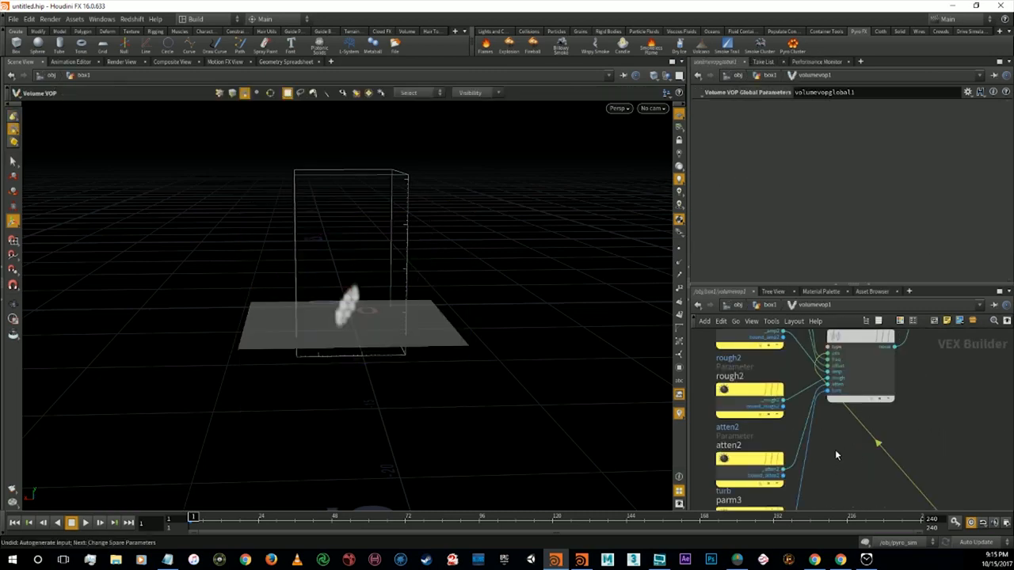
# Hide the turb parameter node connected to the turbulent noise and check the exposed controls on volumevop1.
pyautogui.rightClick(828, 355)
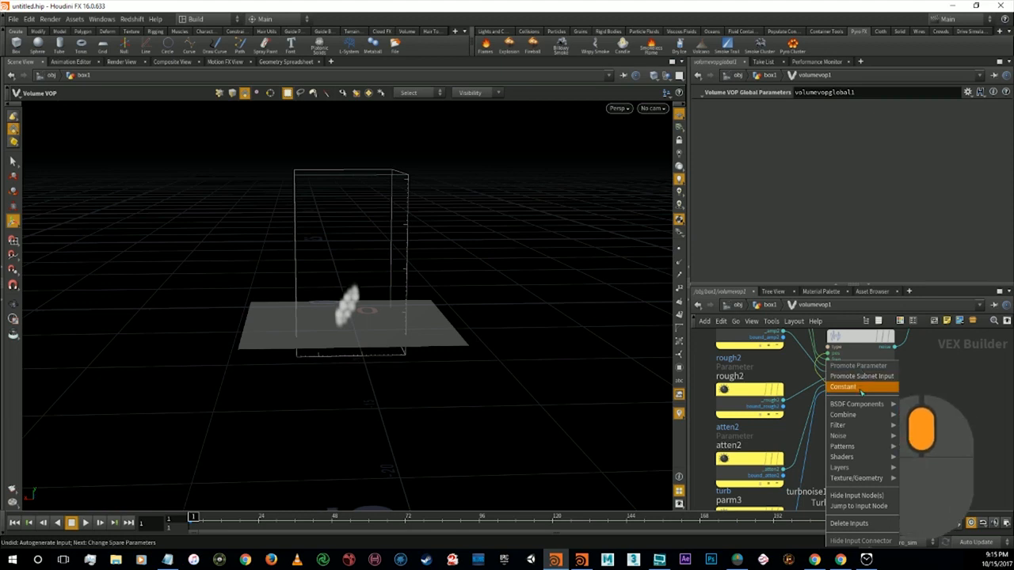
pyautogui.moveTo(842, 445)
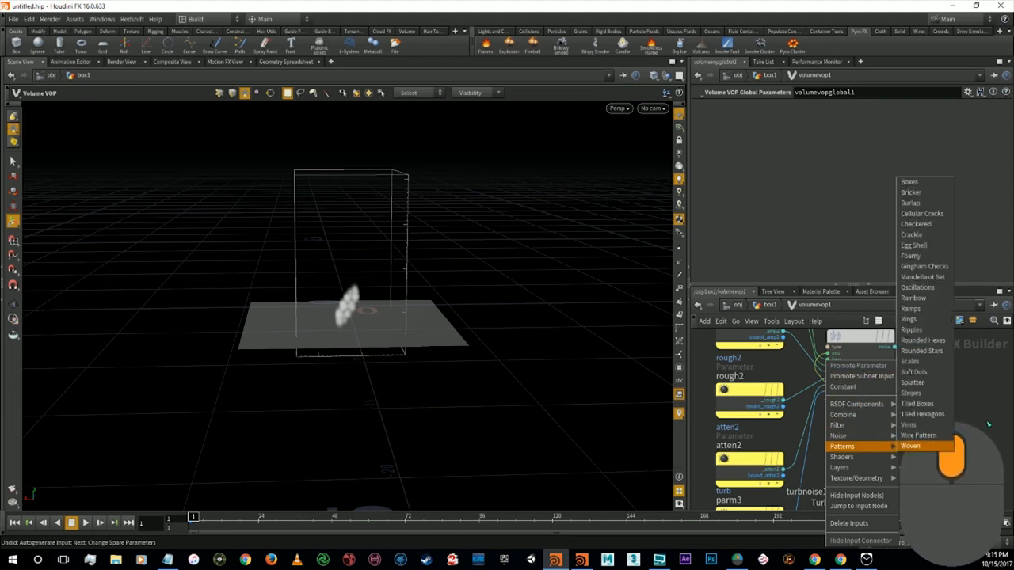
pyautogui.click(866, 495)
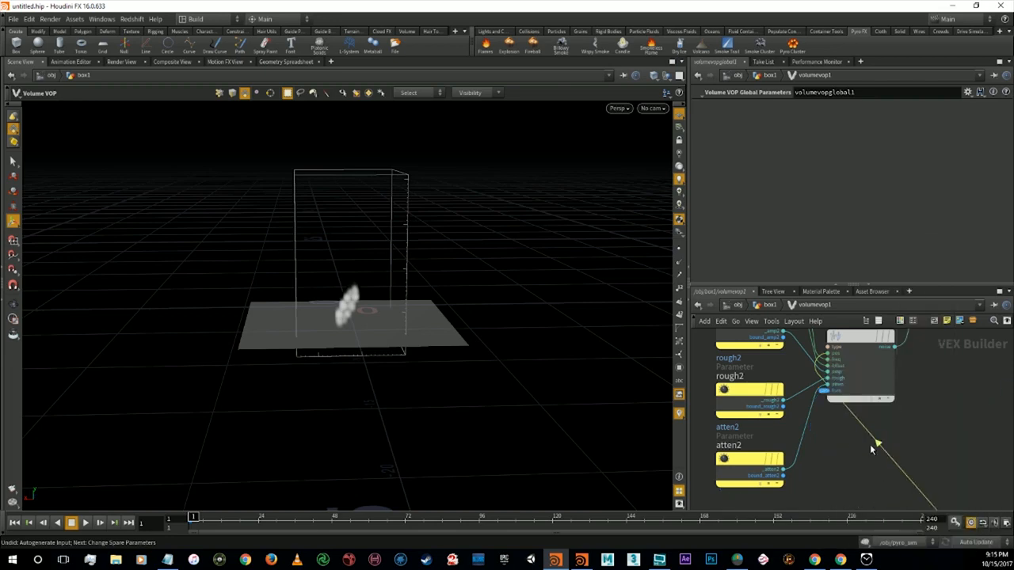
pyautogui.click(768, 305)
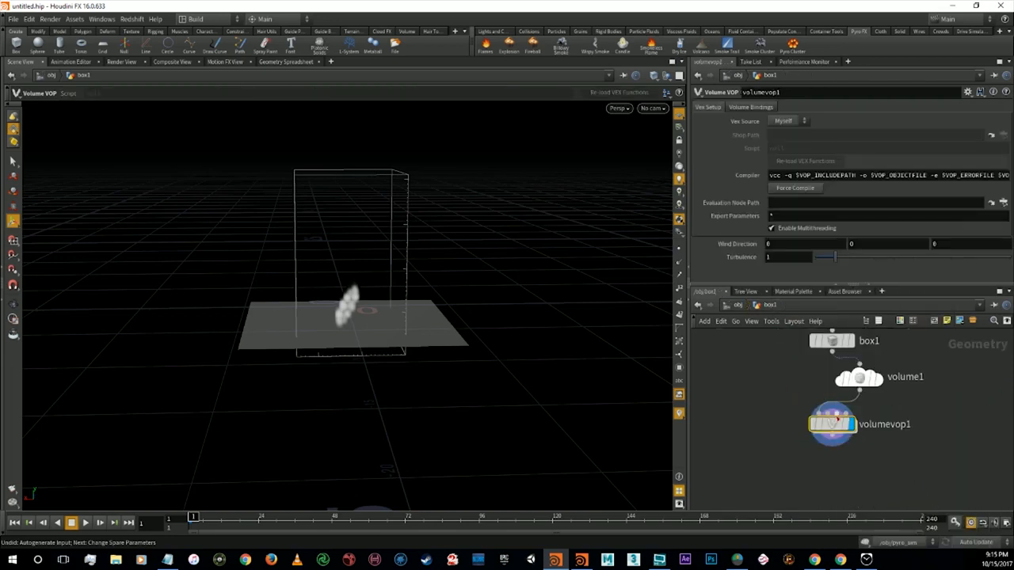
# Inspect the atten2 parameter node's settings and the surrounding noise network inside volumevop1.
pyautogui.doubleClick(833, 427)
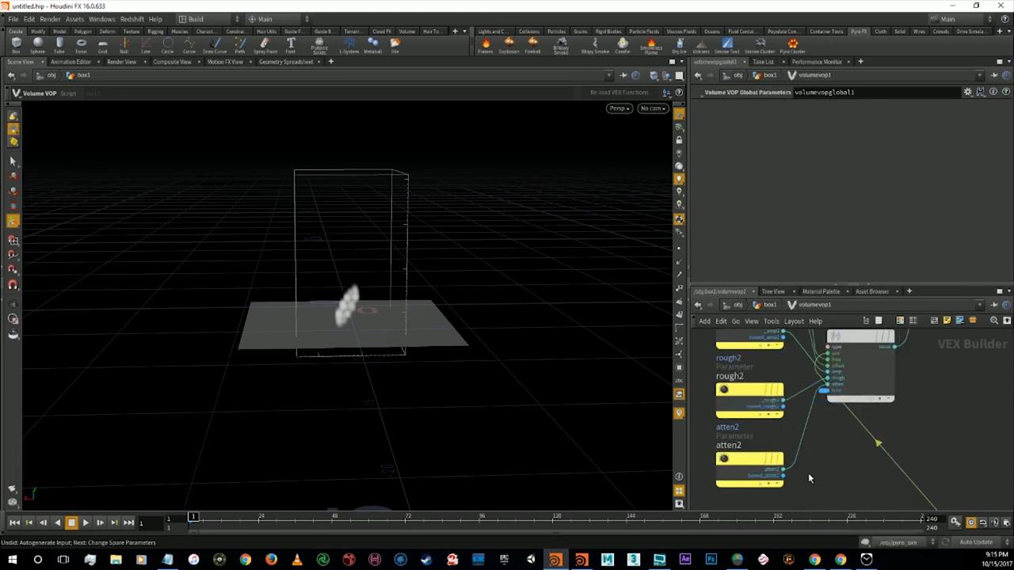
pyautogui.keyDown('alt'); pyautogui.moveTo(821, 464); pyautogui.dragTo(829, 443, button='middle'); pyautogui.keyUp('alt')
pyautogui.click(746, 440)
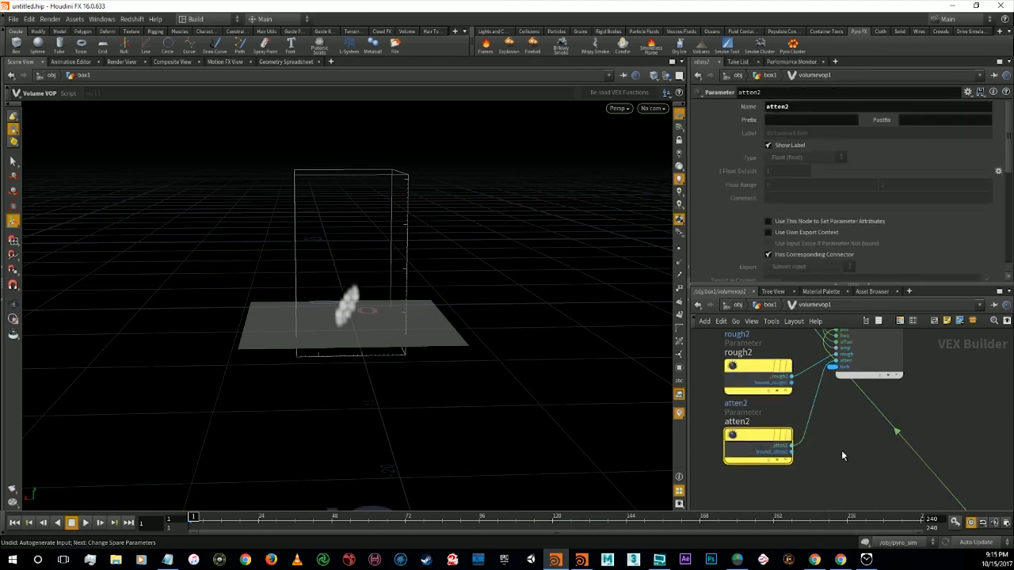
pyautogui.keyDown('alt'); pyautogui.moveTo(845, 450); pyautogui.dragTo(831, 439, button='right'); pyautogui.keyUp('alt')
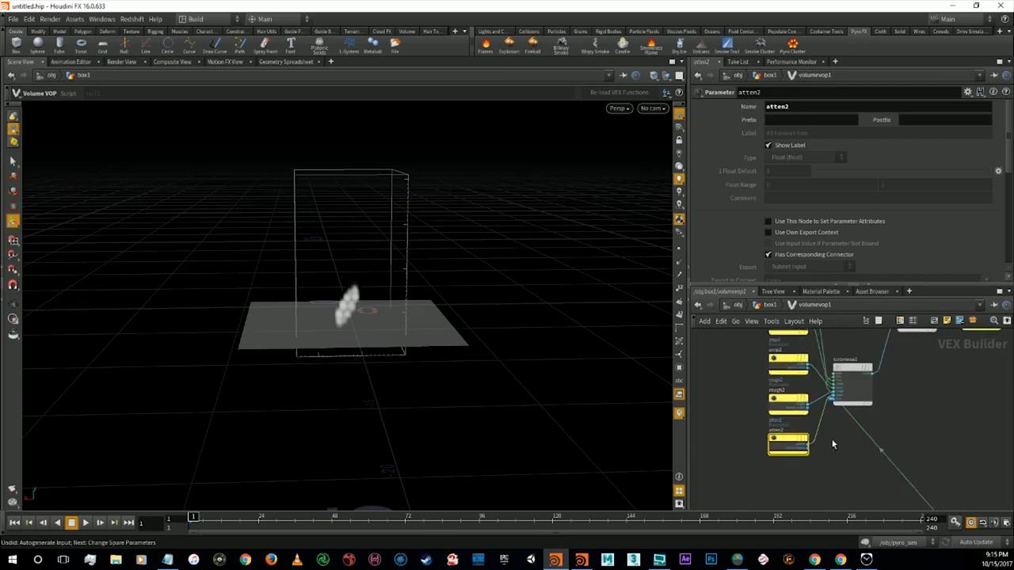
pyautogui.scroll(-3, 834, 440)
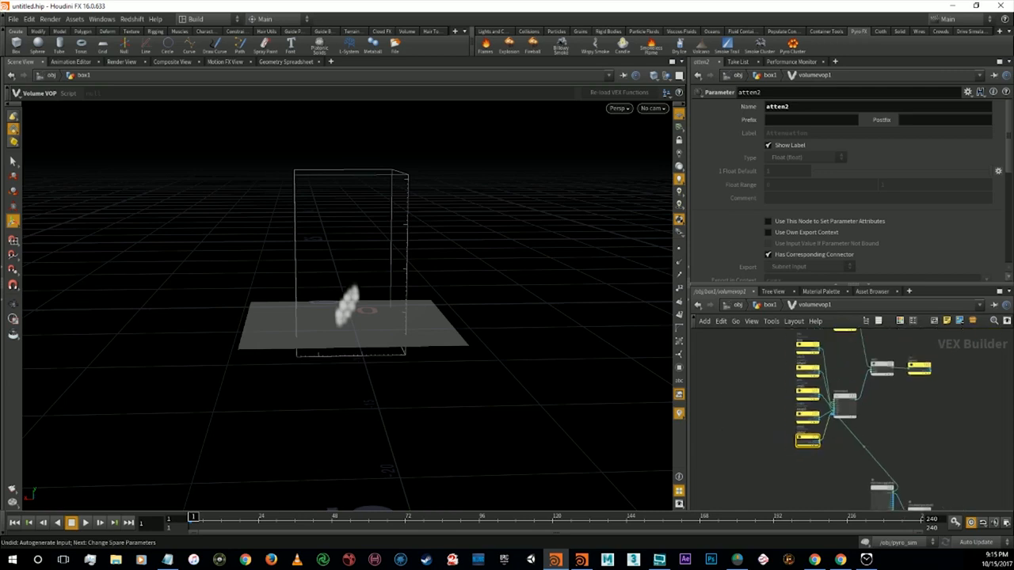
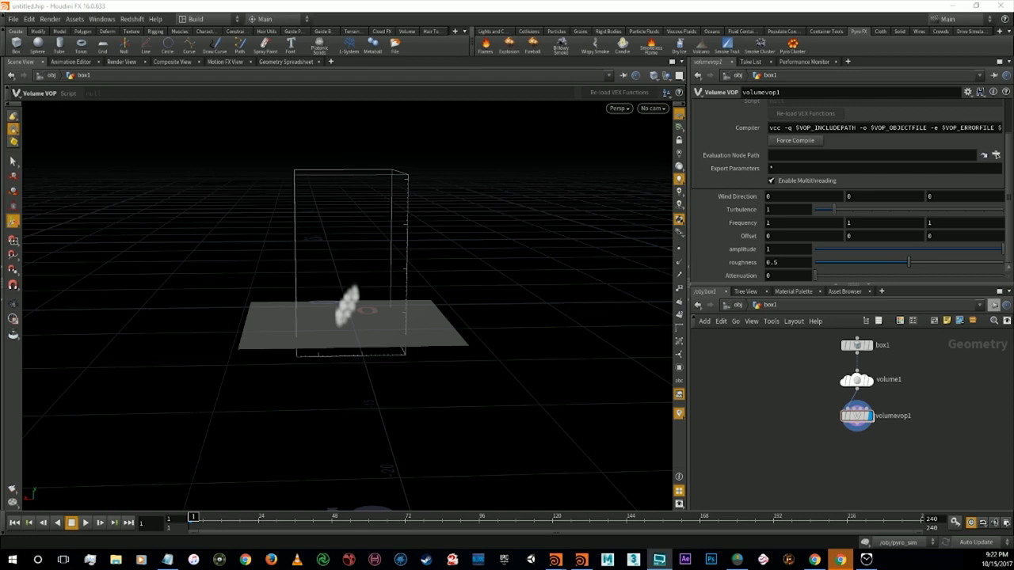
# Examine the turbulent noise's collapsed parameter inputs and the option to expose the node feeding its roughness input.
pyautogui.doubleClick(857, 416)
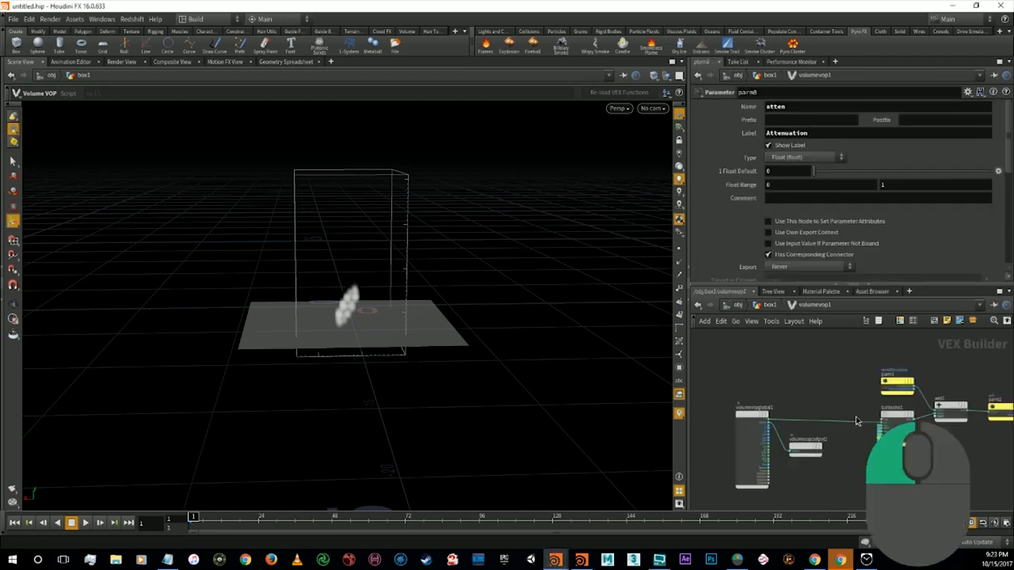
pyautogui.scroll(4, 884, 448)
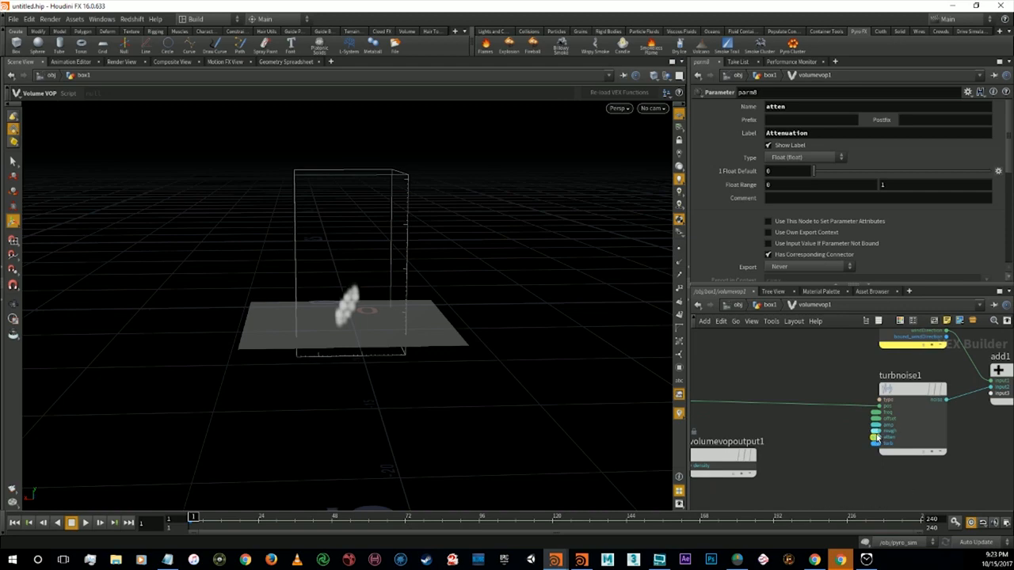
pyautogui.rightClick(876, 433)
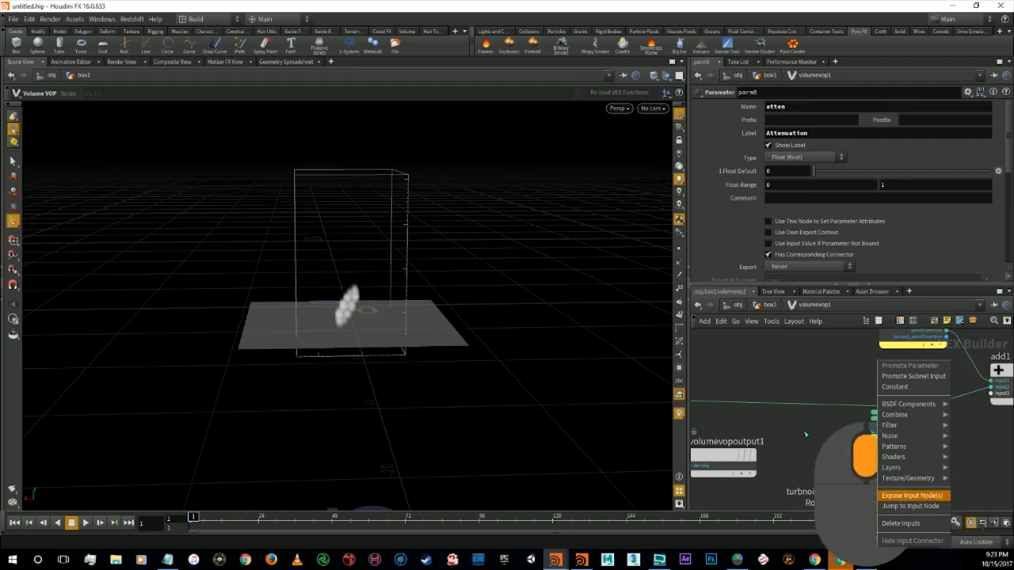
pyautogui.click(909, 496)
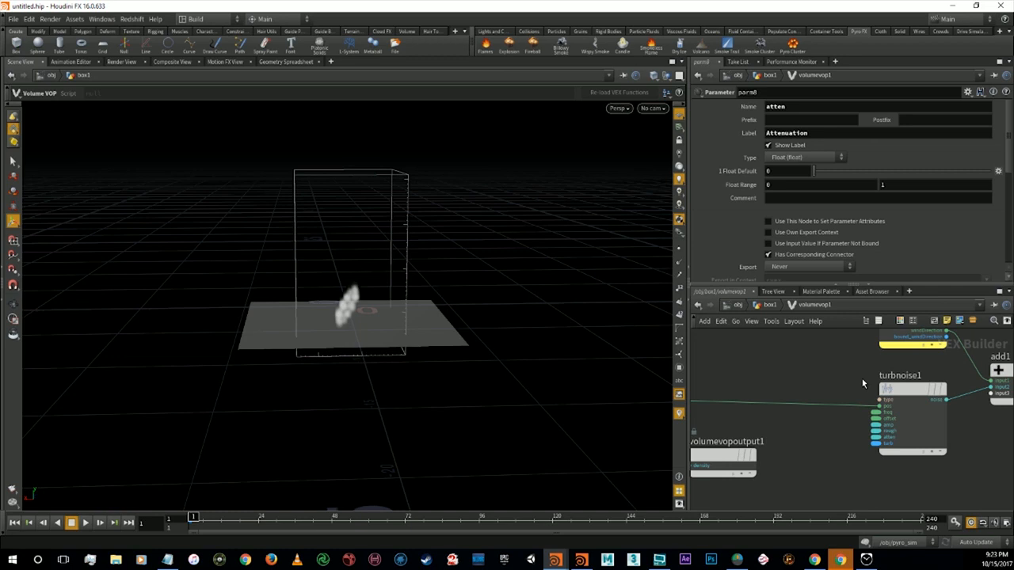
# Set the third Wind Direction component of volumevop1 to 0.02.
pyautogui.click(770, 308)
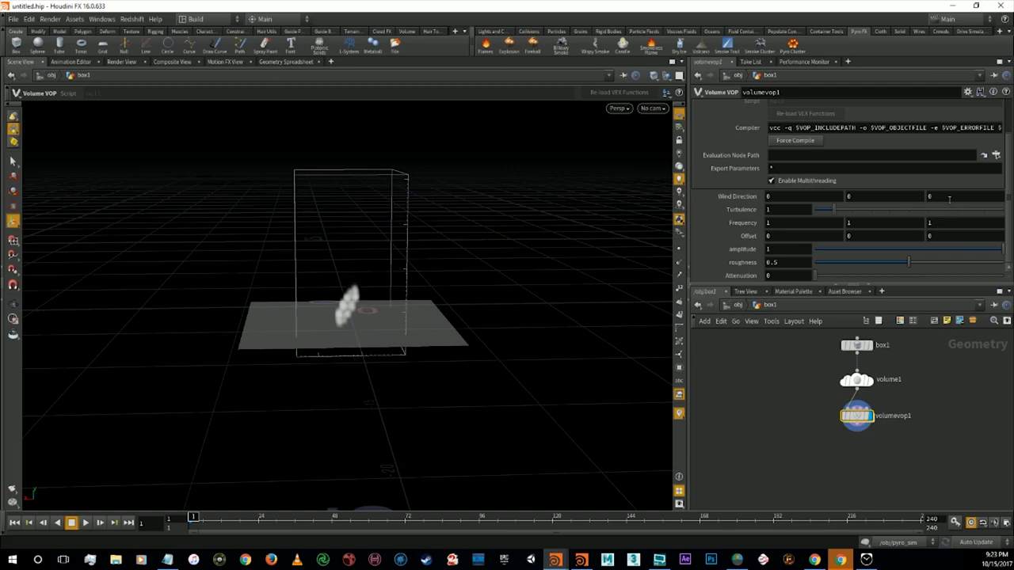
pyautogui.moveTo(948, 197); pyautogui.dragTo(893, 197)
pyautogui.write('0.02')
pyautogui.press('Return')
# Set the third Offset component of volumevop1 to the expression $FF/100.
pyautogui.moveTo(949, 237); pyautogui.dragTo(919, 238)
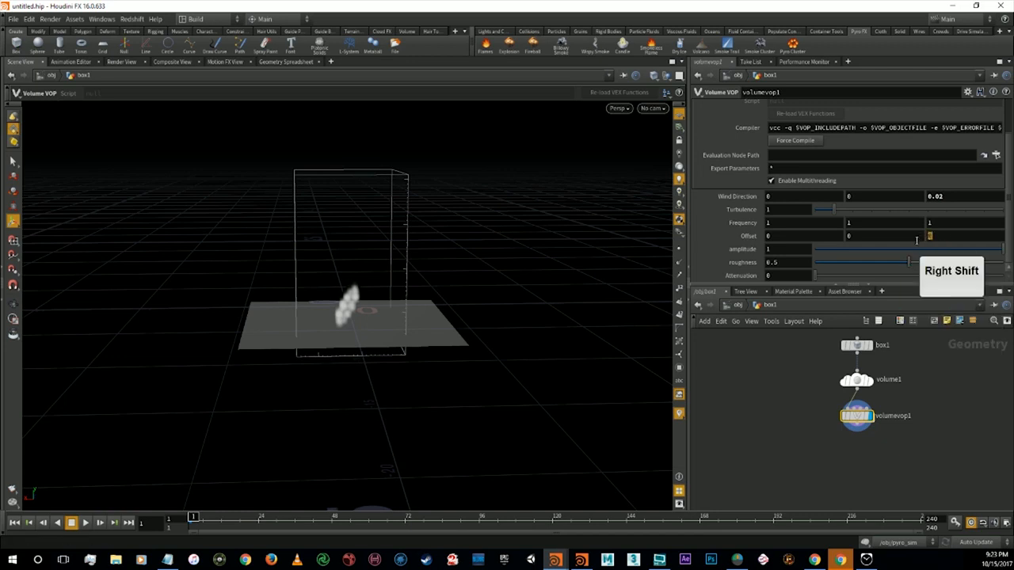
pyautogui.write('$FF')
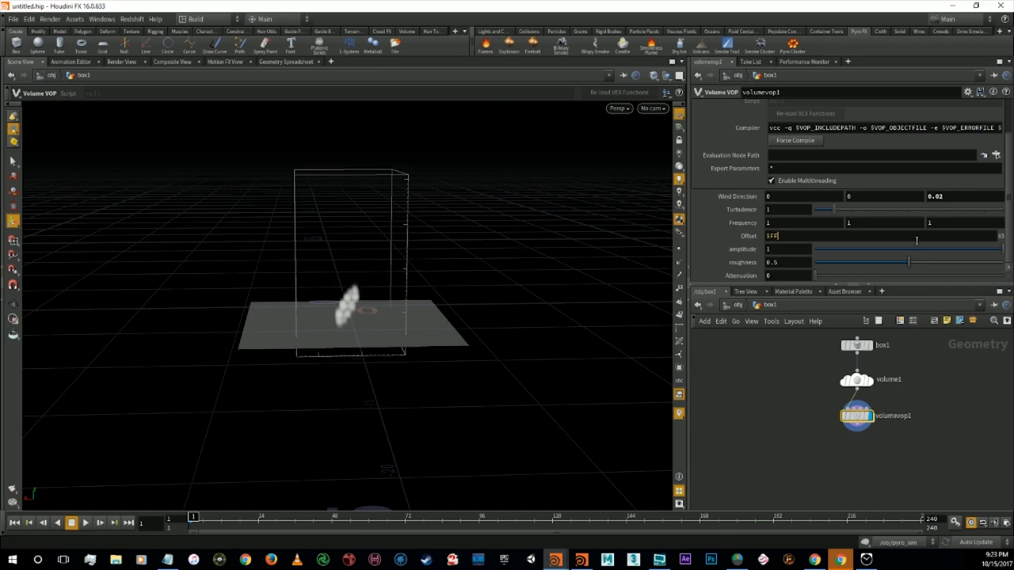
pyautogui.write('/100')
pyautogui.press('Return')
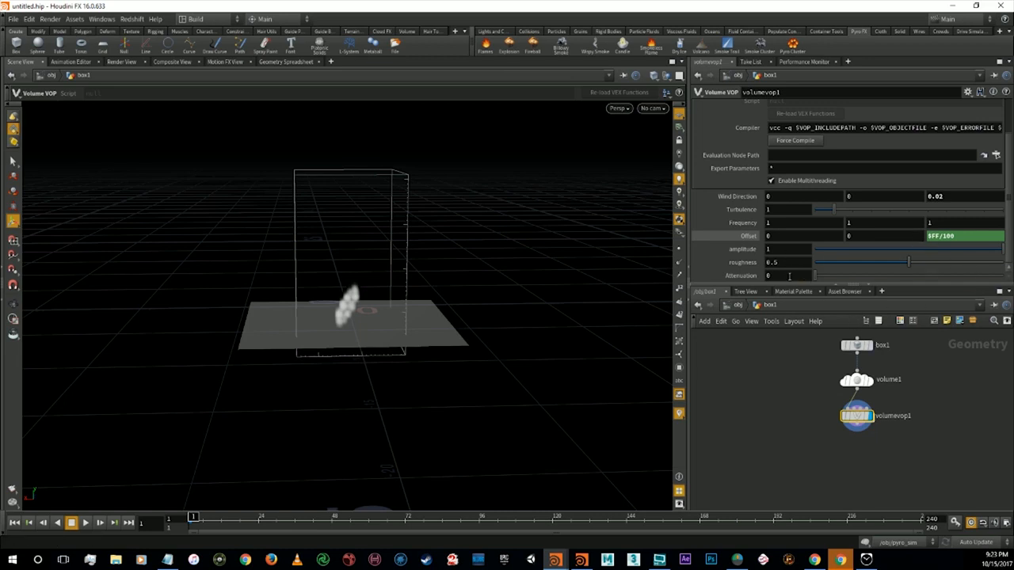
# Set the Attenuation of volumevop1 to 1 and its Turbulence to 5.
pyautogui.moveTo(790, 276); pyautogui.dragTo(745, 280)
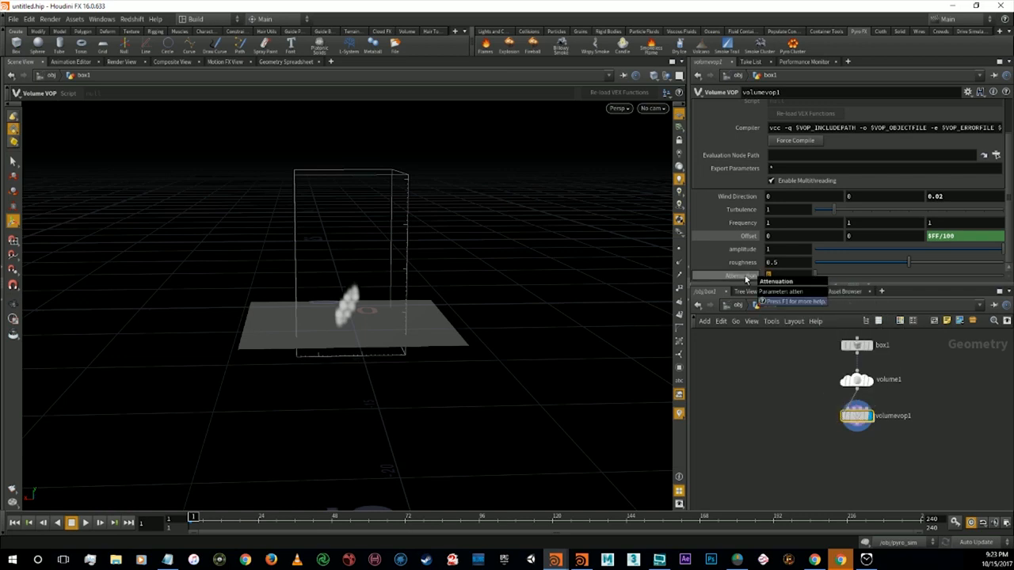
pyautogui.write('0.05')
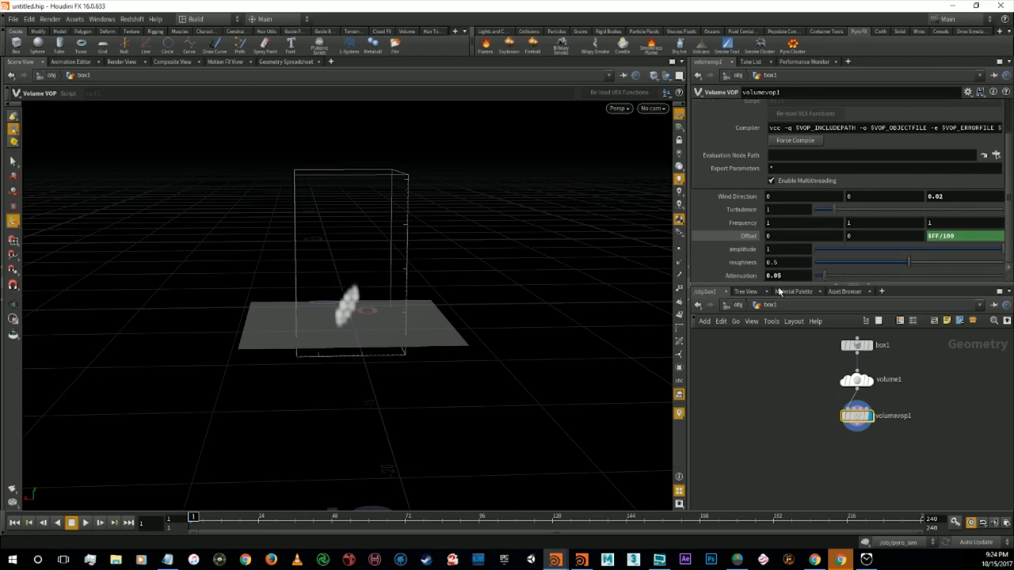
pyautogui.click(773, 275)
pyautogui.write('1')
pyautogui.press('Return')
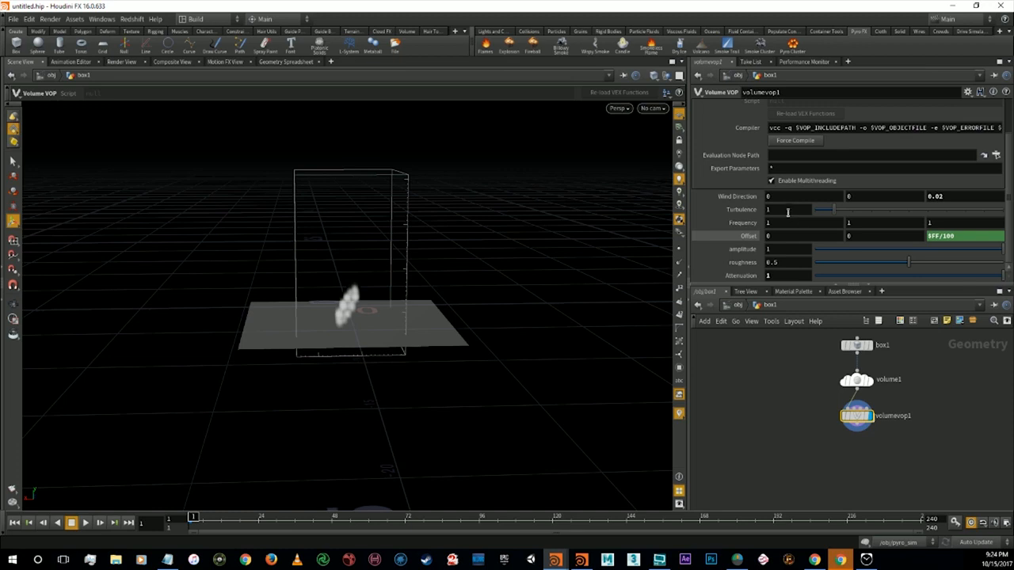
pyautogui.moveTo(786, 210); pyautogui.dragTo(747, 208)
pyautogui.write('5')
pyautogui.press('Return')
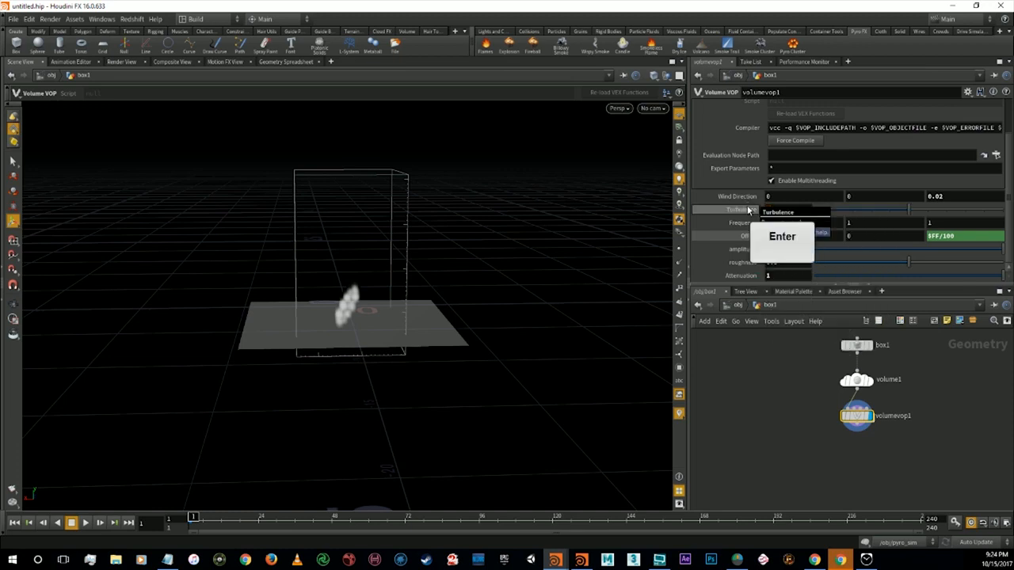
# Add a Volume Trail node below volumevop1, fed by that node's output.
pyautogui.click(856, 430)
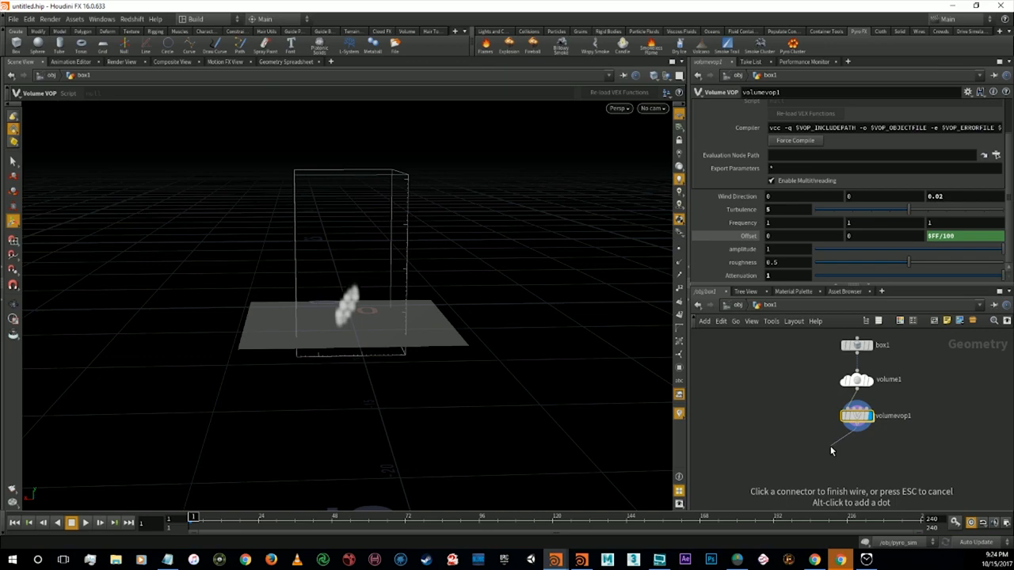
pyautogui.click(830, 450)
pyautogui.write('volume')
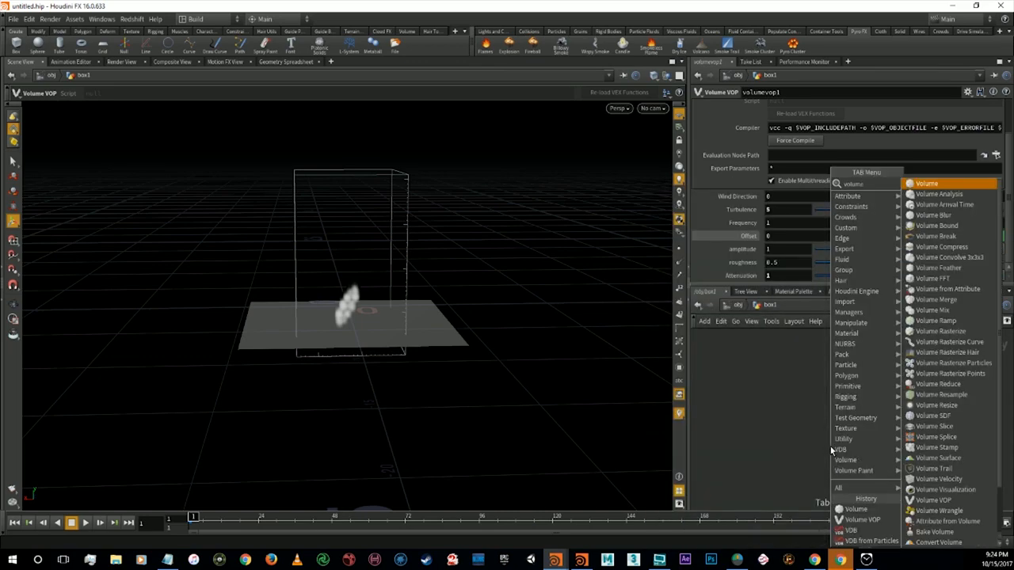
pyautogui.write('tr')
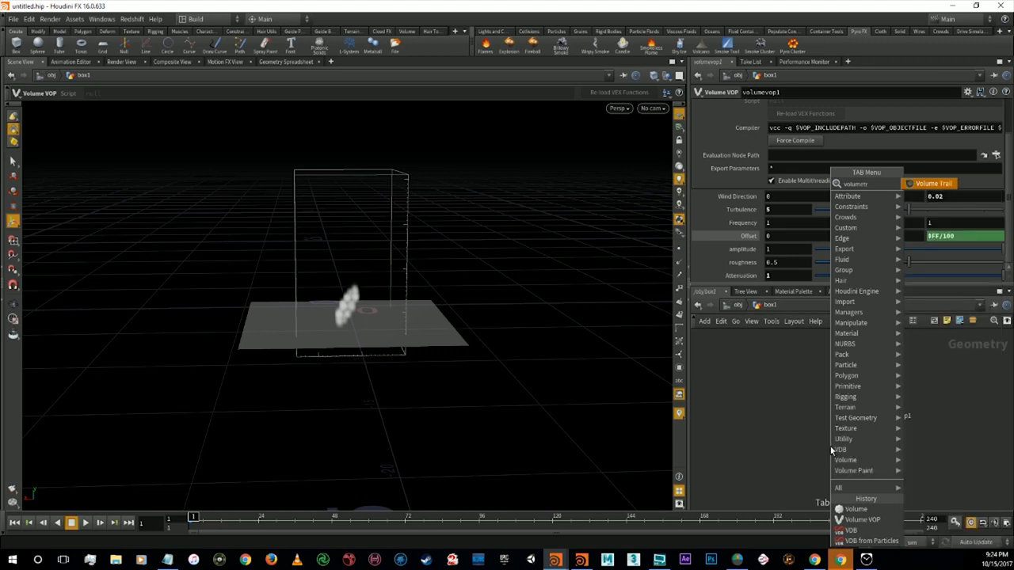
pyautogui.press('Return')
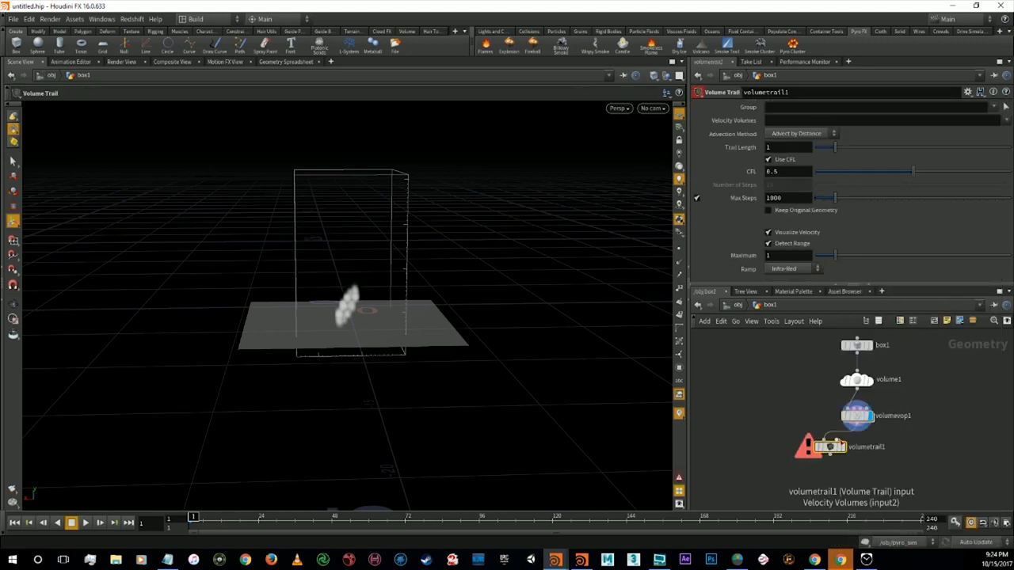
# Move the volumetrail1 node away from the main node column and wire volumevop1 into its Velocity Volumes input.
pyautogui.click(832, 452)
pyautogui.moveTo(831, 452); pyautogui.dragTo(794, 454)
pyautogui.moveTo(795, 452)
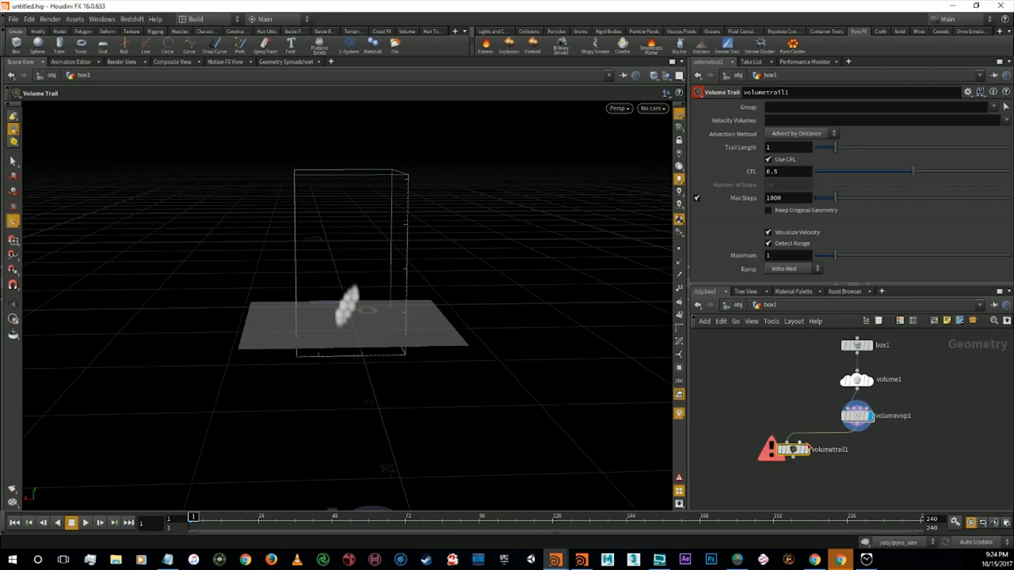
pyautogui.click(800, 443)
pyautogui.moveTo(823, 436); pyautogui.dragTo(856, 426)
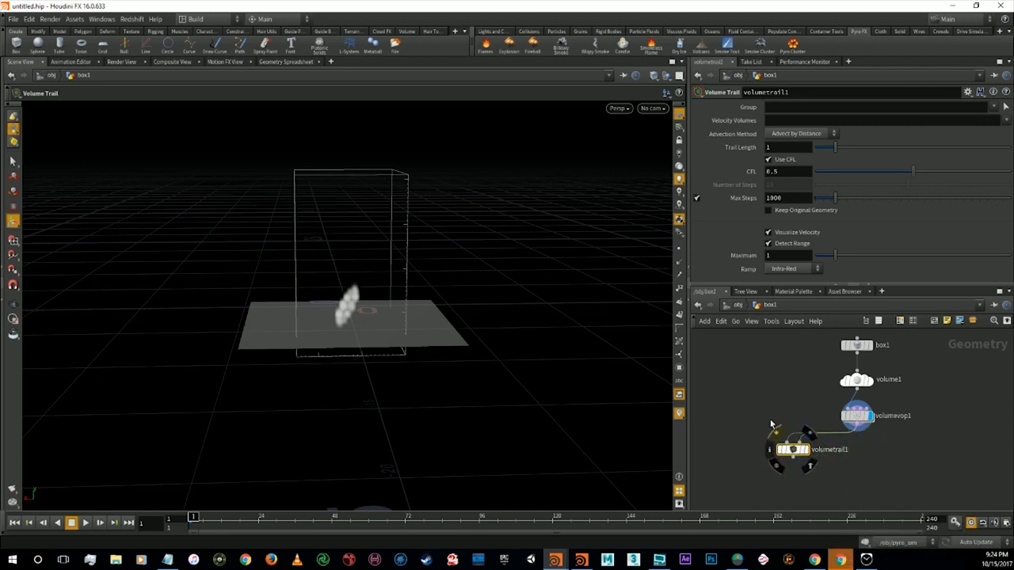
# Add a Grid node above volumetrail1 and connect it to that node's first input.
pyautogui.press('Tab')
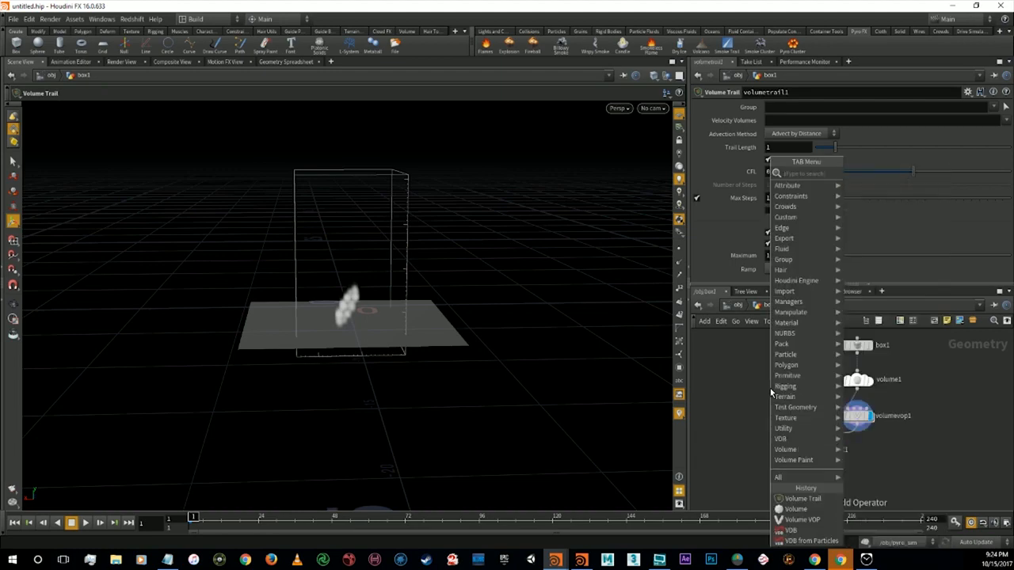
pyautogui.write('grid')
pyautogui.press('Return')
pyautogui.click(769, 388)
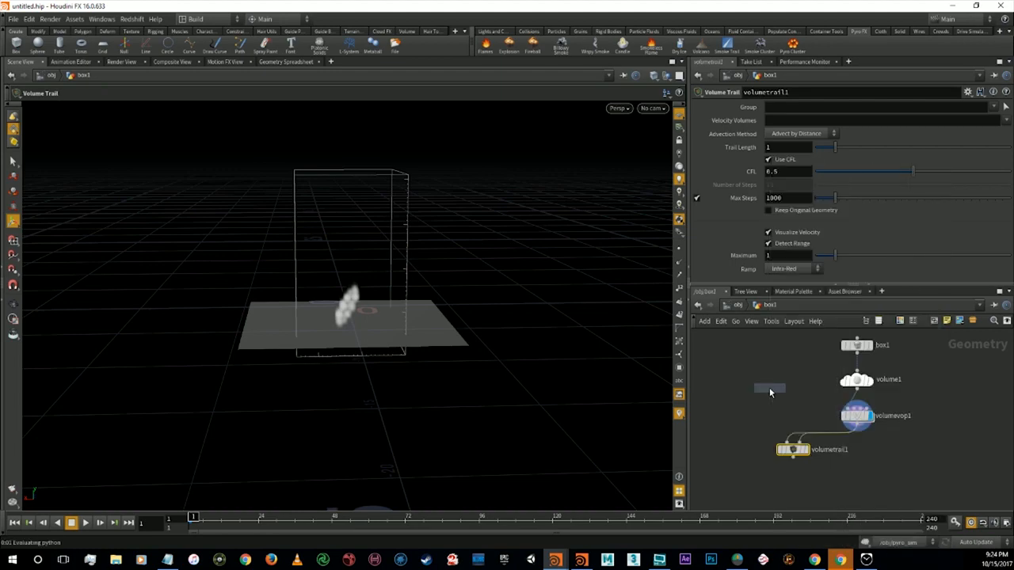
pyautogui.click(768, 395)
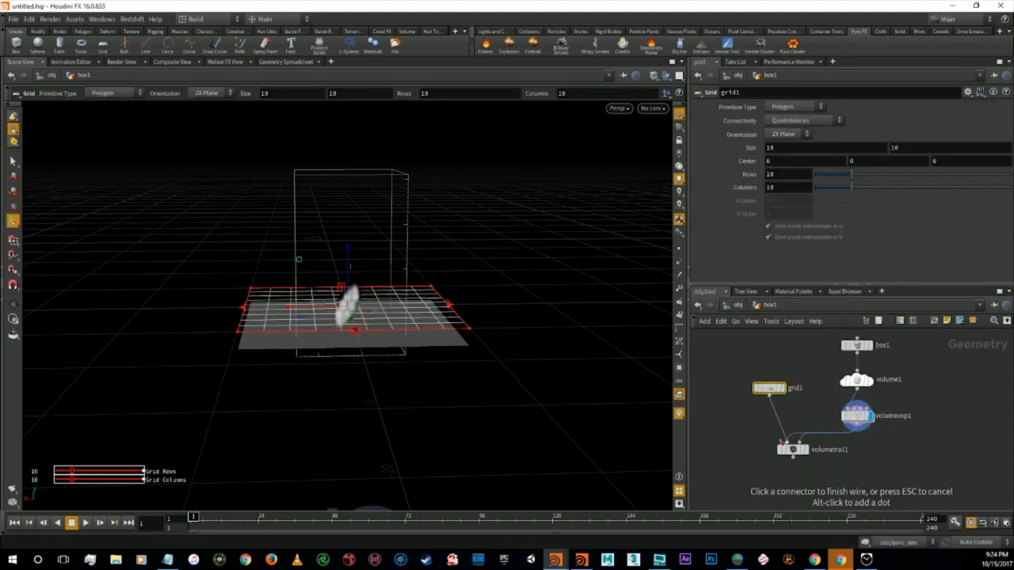
pyautogui.click(784, 442)
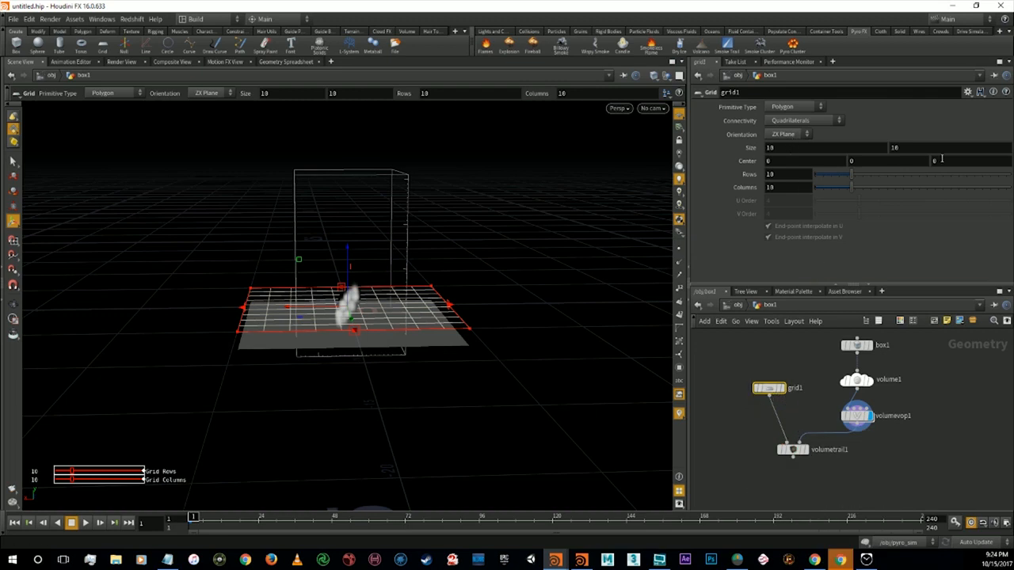
# Set grid1's Rows and Columns to 100 each.
pyautogui.click(789, 177)
pyautogui.write('0')
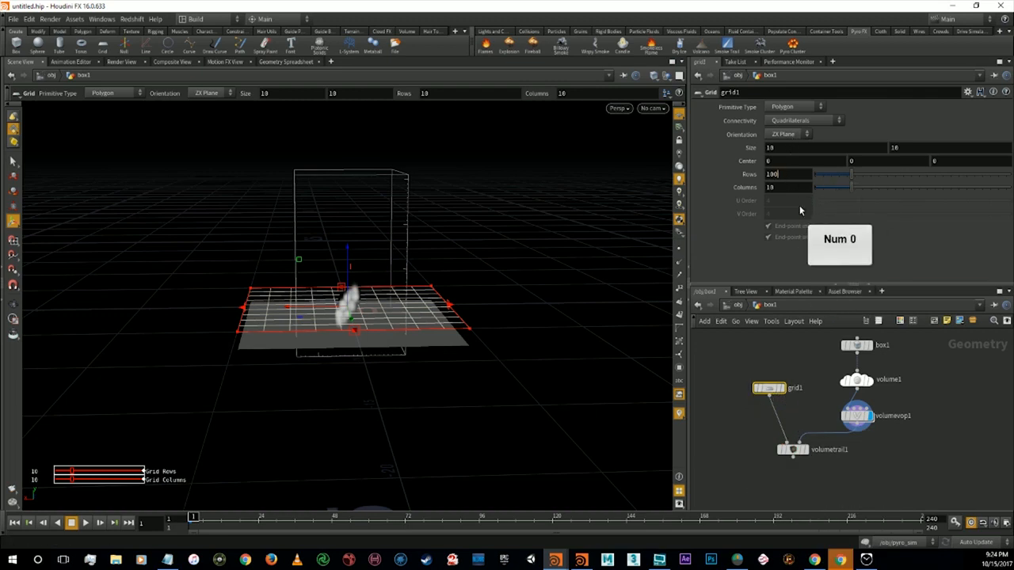
pyautogui.press('Return')
pyautogui.write('0')
pyautogui.press('Return')
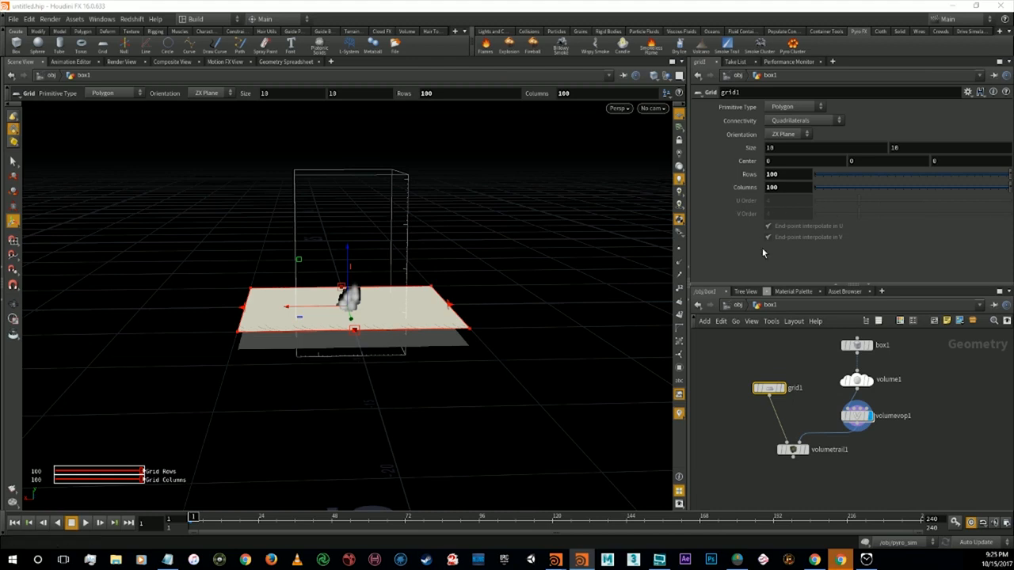
# Set grid1's Orientation to XY Plane, play the smoke simulation against the grid, and return to frame 1.
pyautogui.click(770, 391)
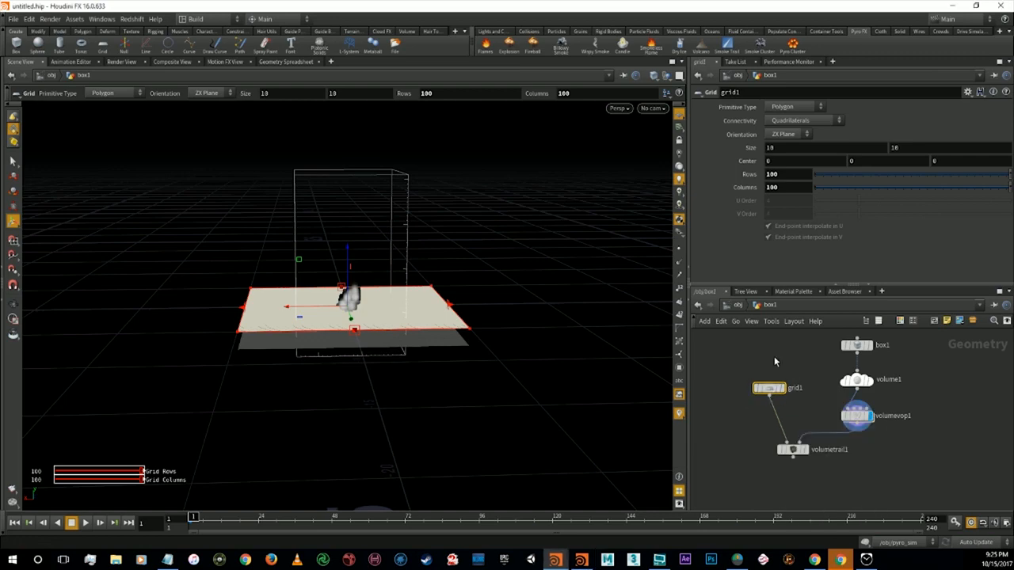
pyautogui.click(787, 135)
pyautogui.click(784, 137)
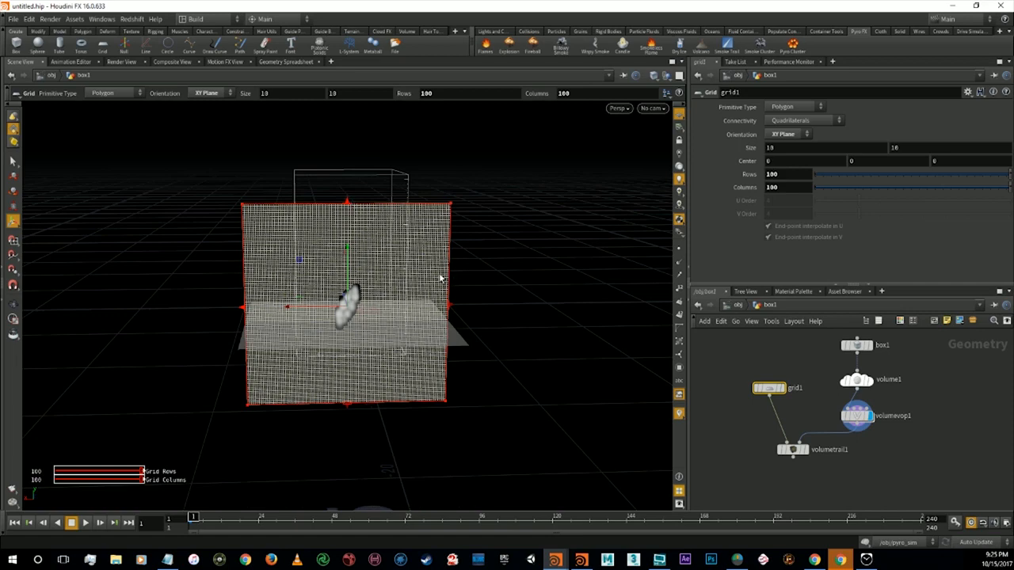
pyautogui.press('e')
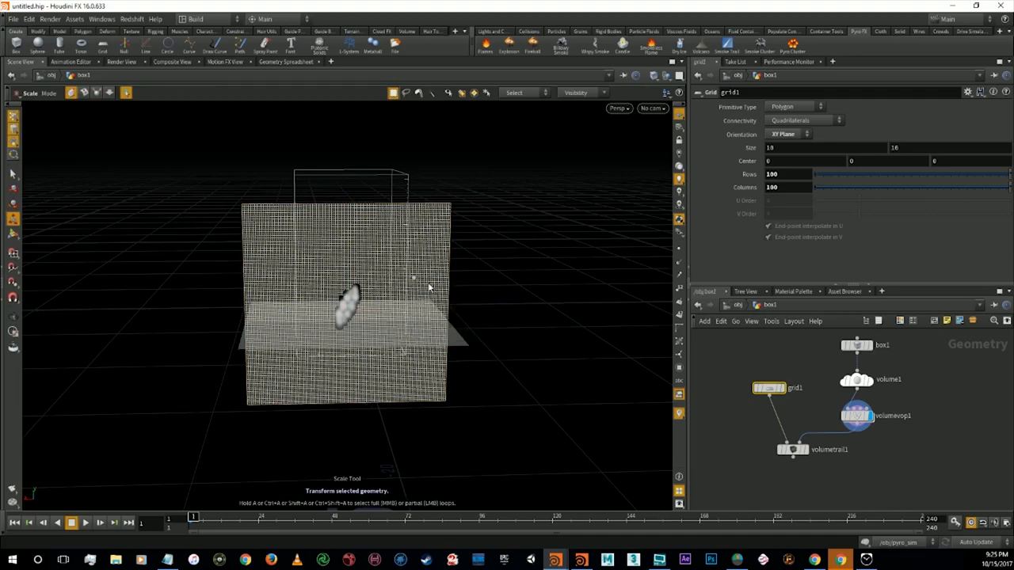
pyautogui.keyDown('alt'); pyautogui.moveTo(477, 297); pyautogui.dragTo(554, 307); pyautogui.keyUp('alt')
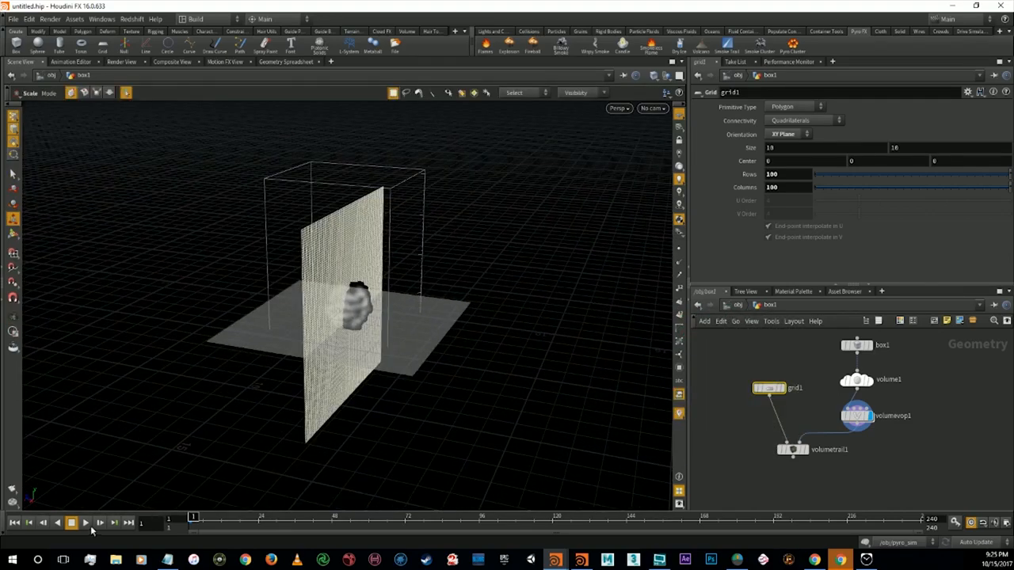
pyautogui.click(85, 524)
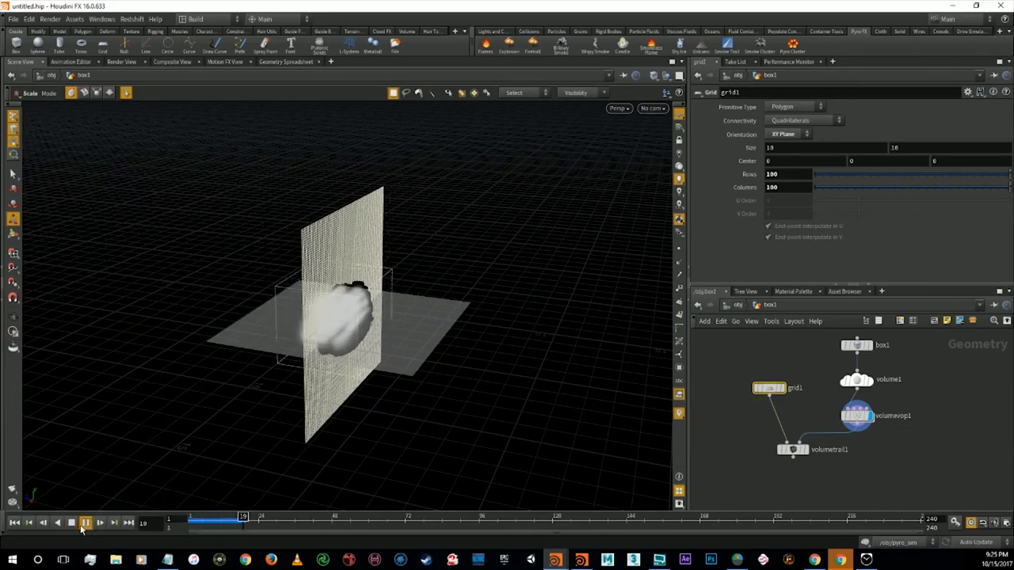
pyautogui.click(71, 524)
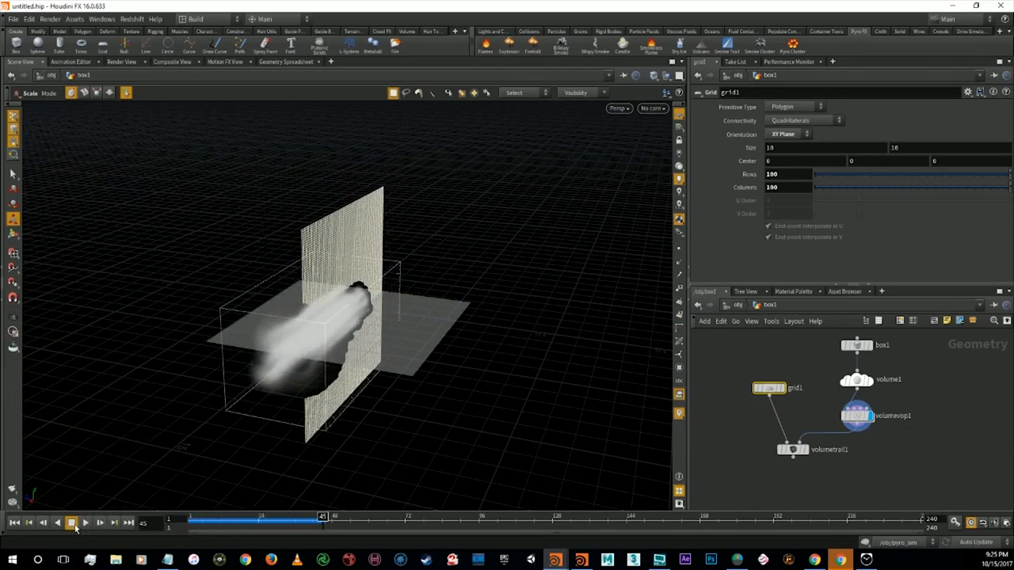
pyautogui.click(29, 523)
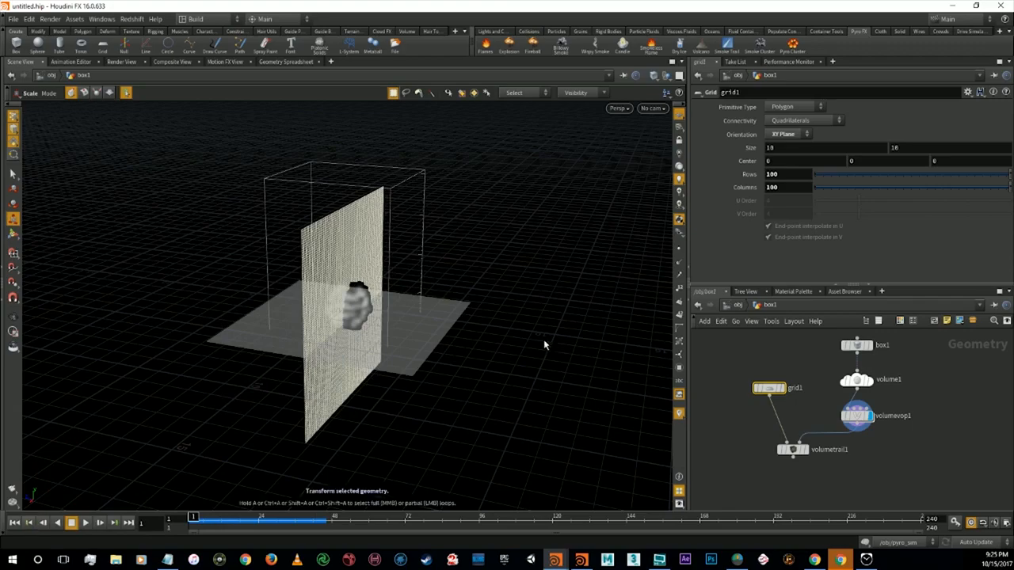
# Try grid1's Orientation as YZ Plane, play the simulation to compare it with the smoke's direction, and rewind to frame 1.
pyautogui.click(800, 135)
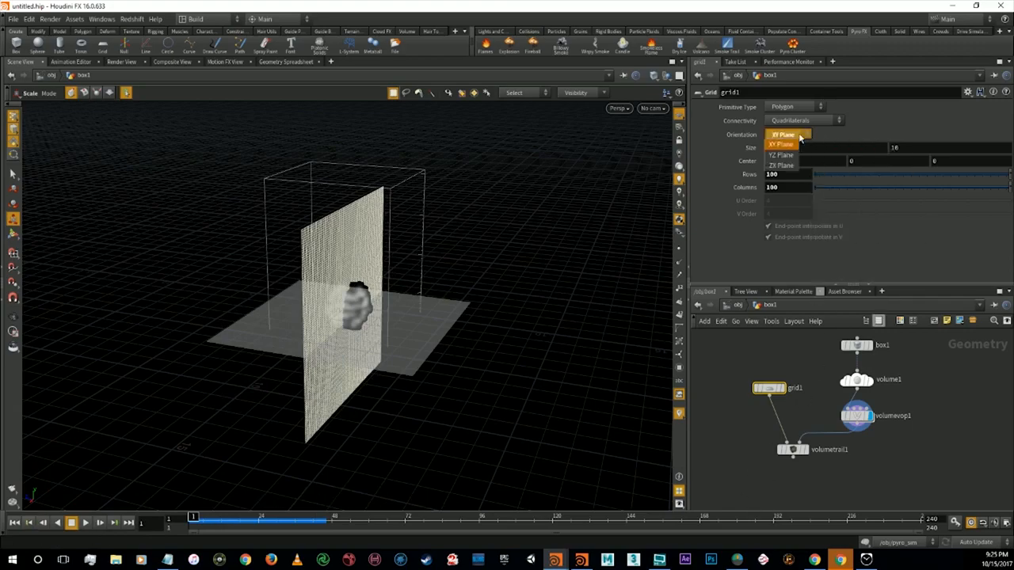
pyautogui.click(793, 156)
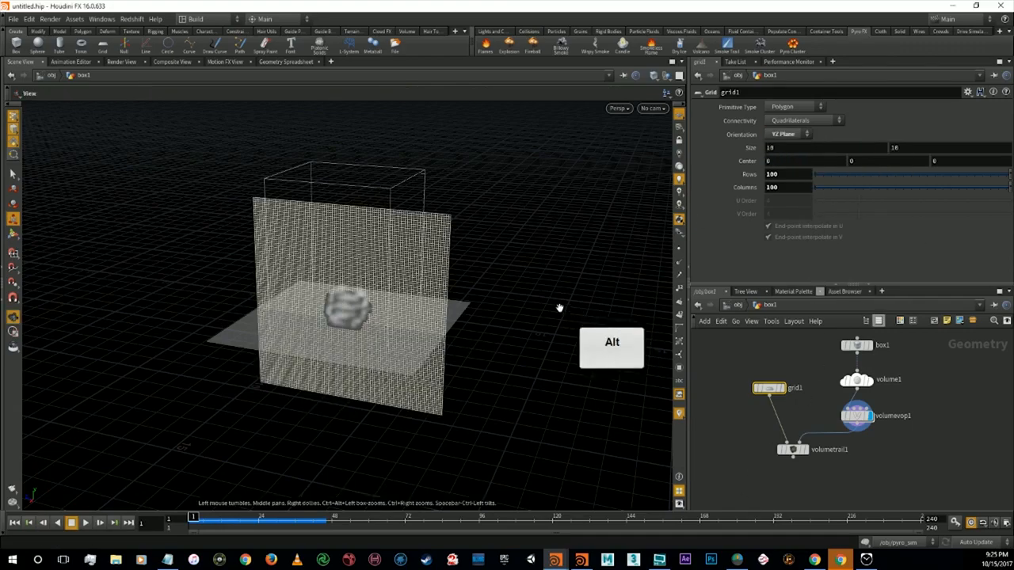
pyautogui.keyDown('alt'); pyautogui.moveTo(555, 313); pyautogui.dragTo(364, 406); pyautogui.keyUp('alt')
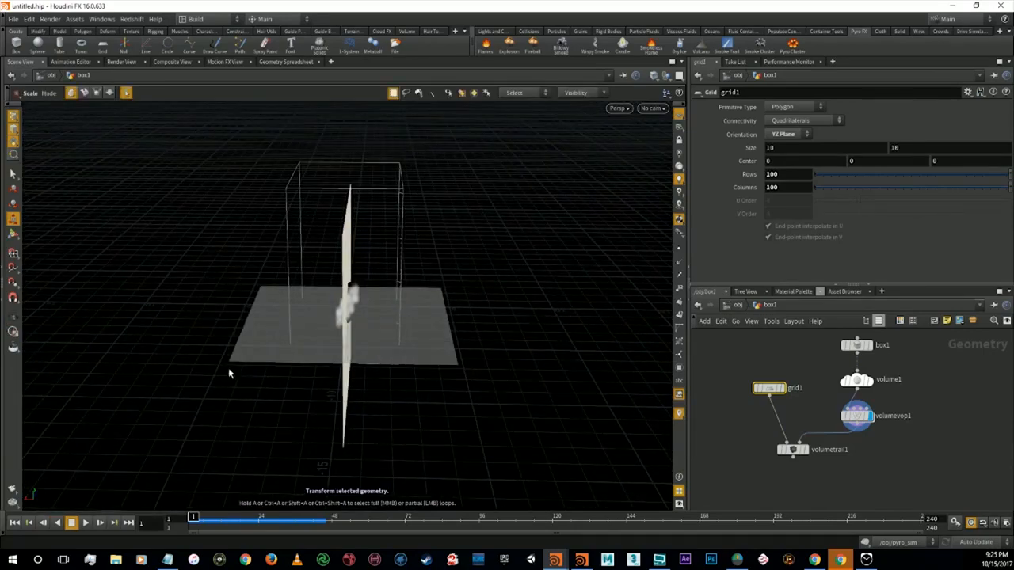
pyautogui.click(85, 523)
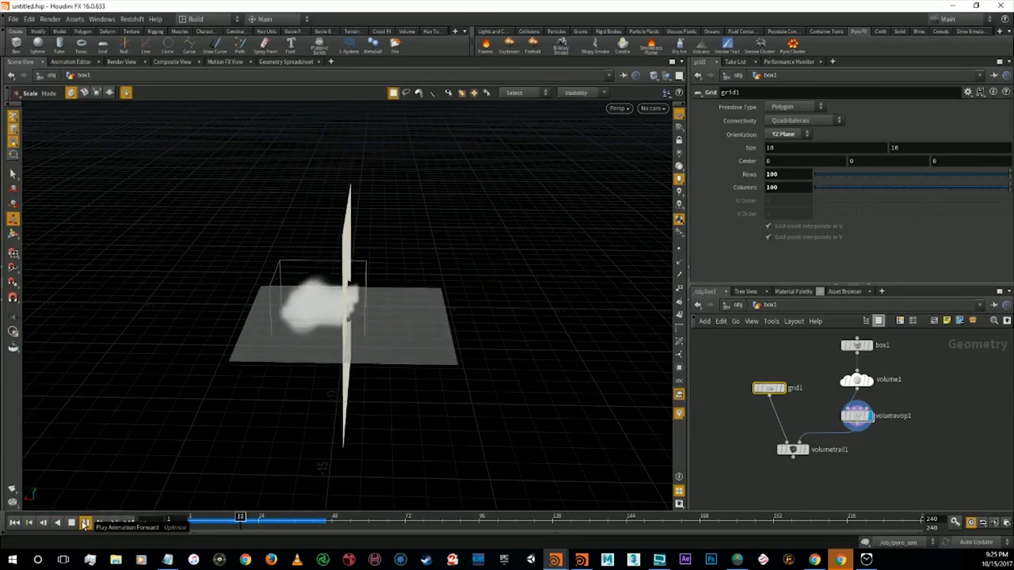
pyautogui.click(70, 522)
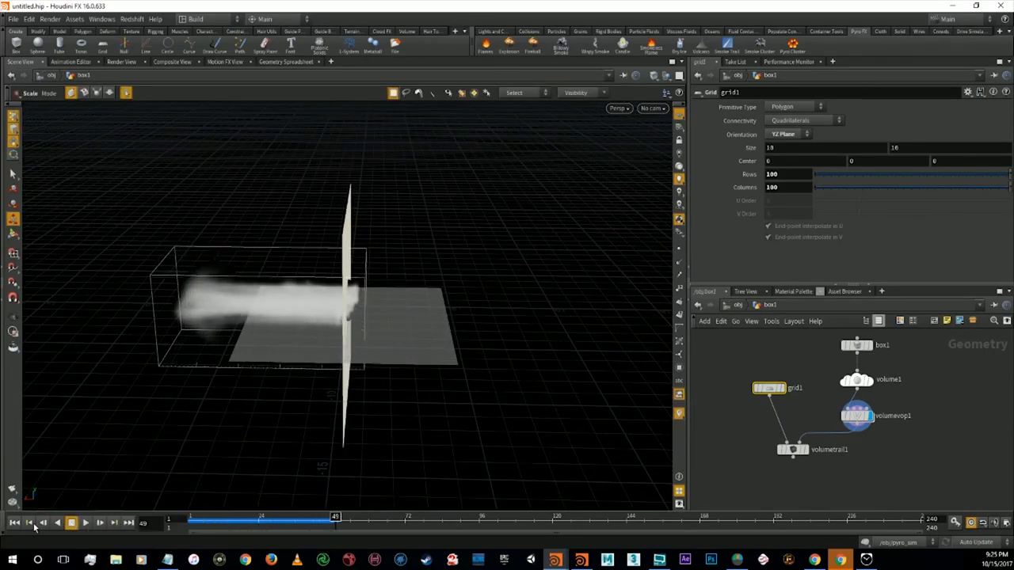
pyautogui.click(30, 523)
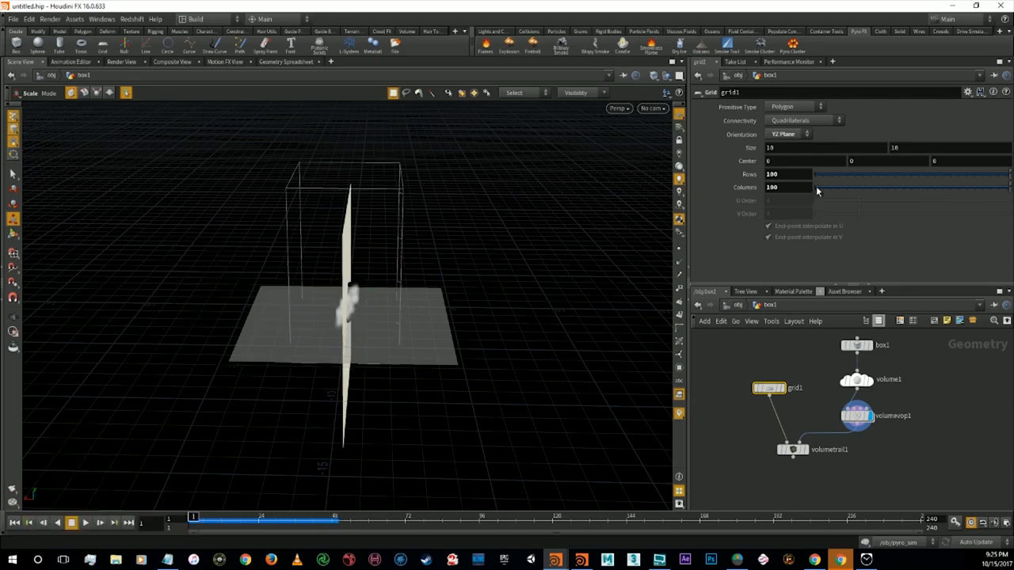
# Switch grid1's Orientation through ZX Plane back to XY Plane and play the simulation to frame 31.
pyautogui.click(789, 135)
pyautogui.click(791, 165)
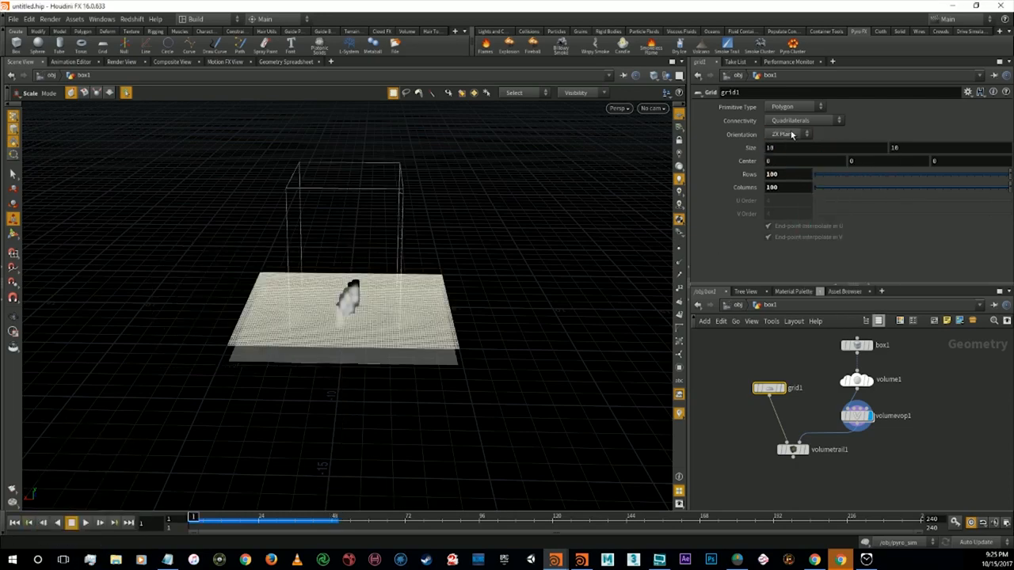
pyautogui.click(785, 136)
pyautogui.click(783, 144)
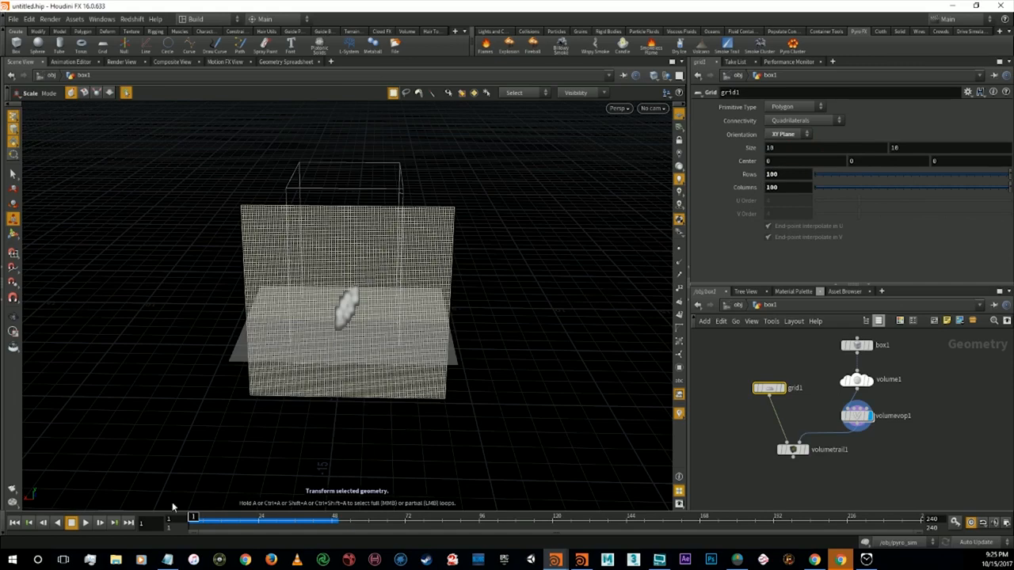
pyautogui.click(85, 523)
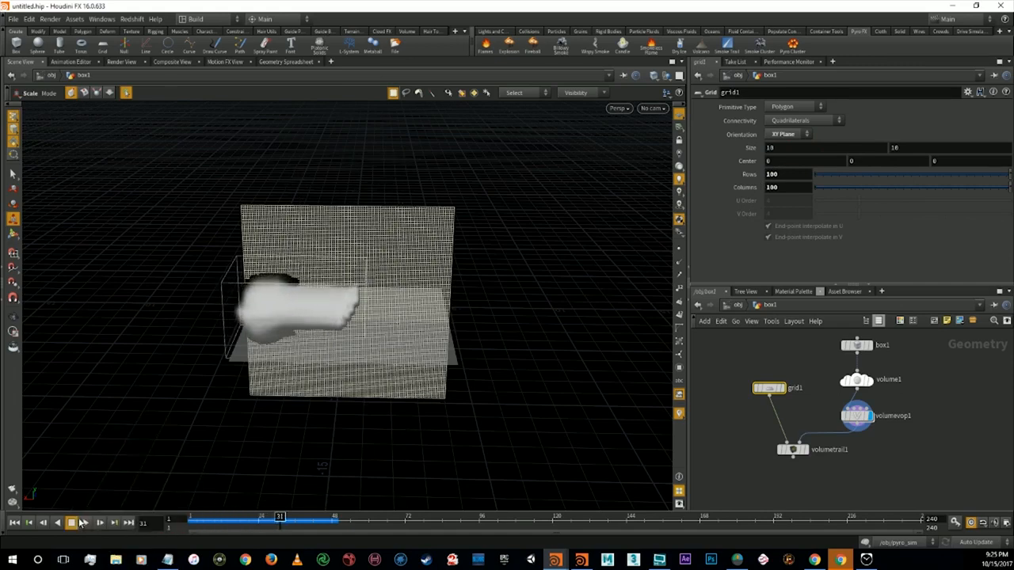
pyautogui.click(72, 523)
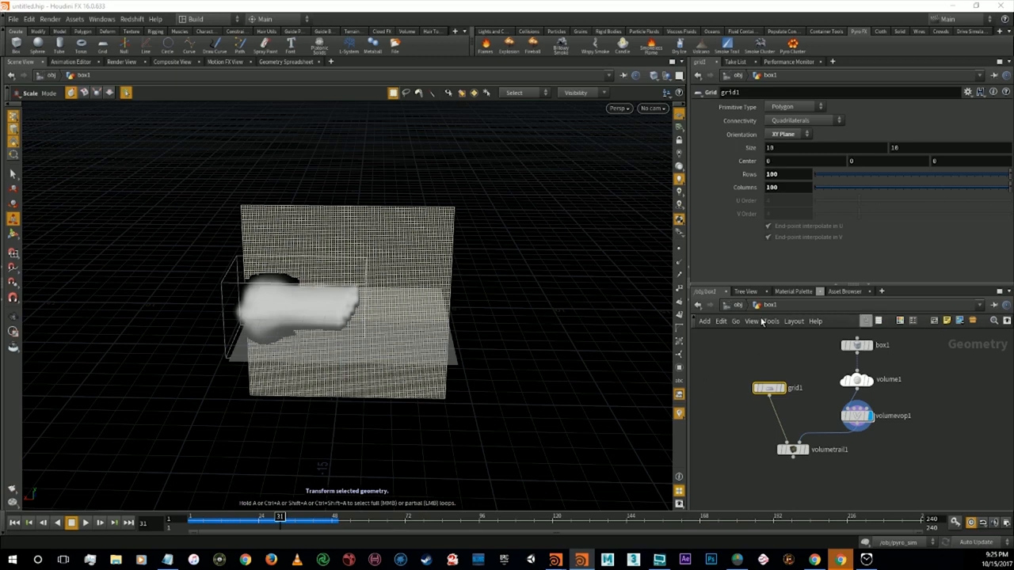
# Try grid1's Orientation as ZX Plane, and settle on YZ Plane.
pyautogui.click(792, 134)
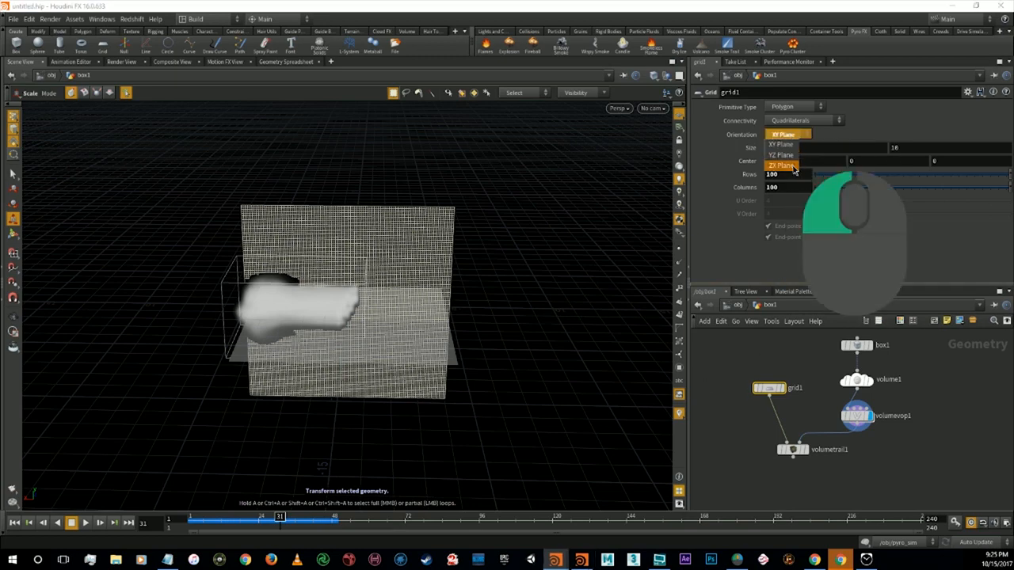
pyautogui.click(792, 166)
pyautogui.click(789, 140)
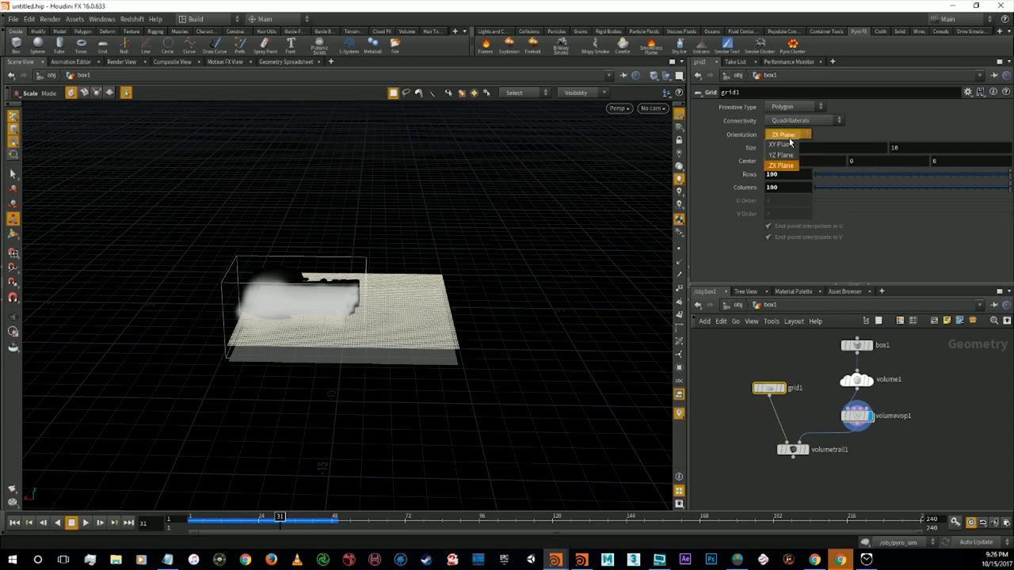
pyautogui.click(787, 150)
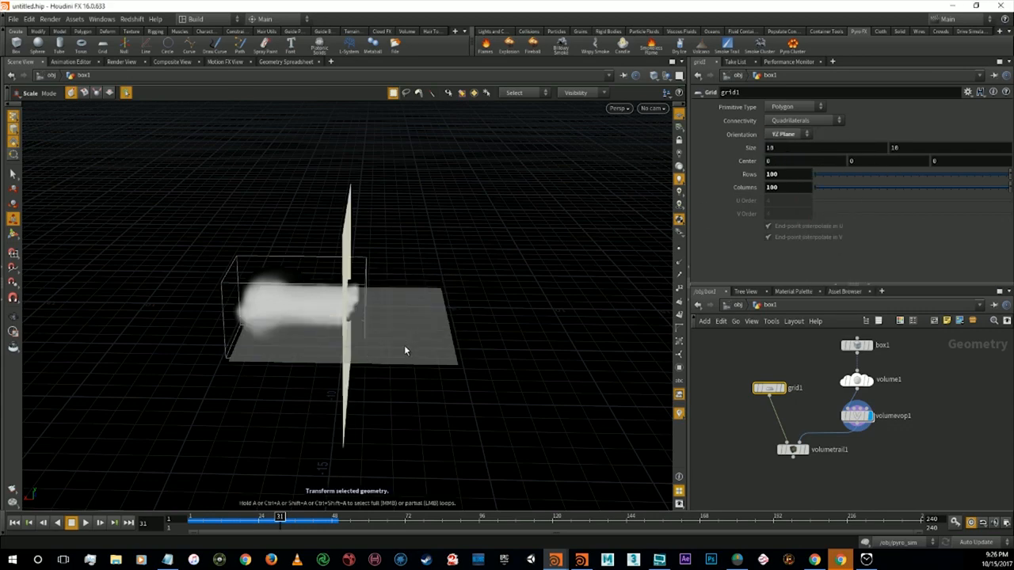
# Try moving the upright grid along X with the Move tool on a single point, and undo that move.
pyautogui.press('t')
pyautogui.press('t')
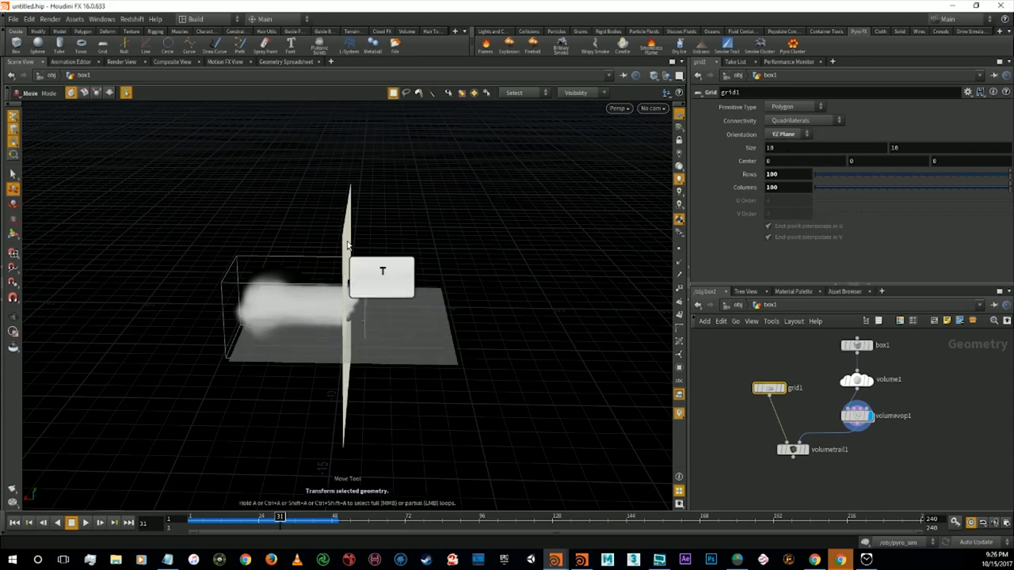
pyautogui.click(770, 388)
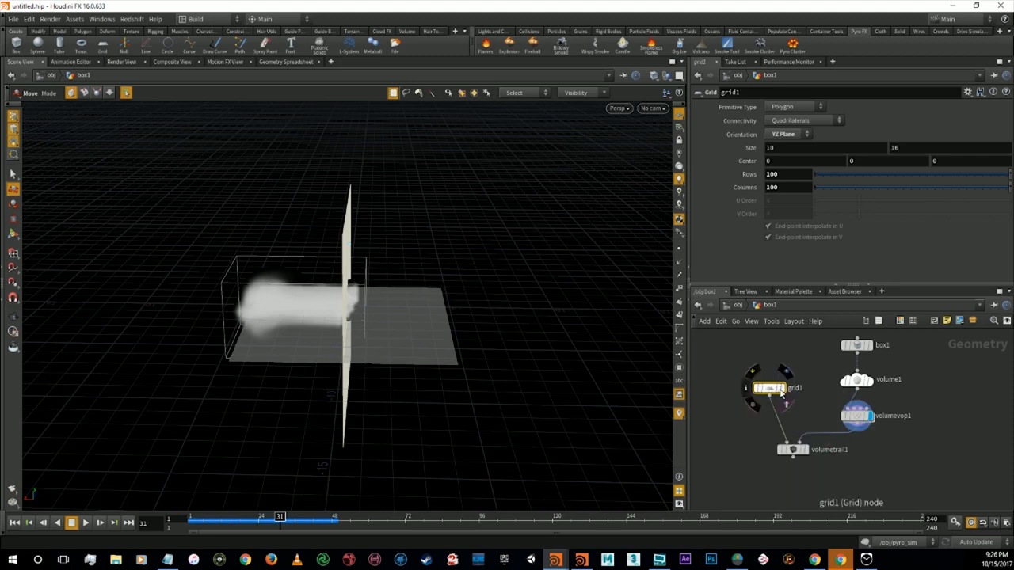
pyautogui.click(783, 393)
pyautogui.click(346, 270)
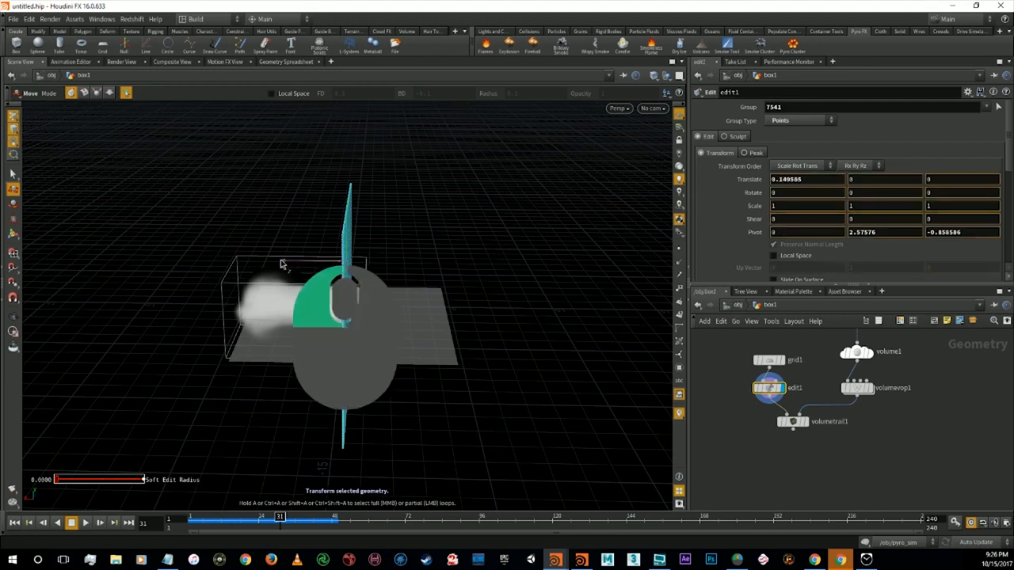
pyautogui.moveTo(296, 266); pyautogui.dragTo(269, 263)
pyautogui.hotkey('ctrl', 'z')
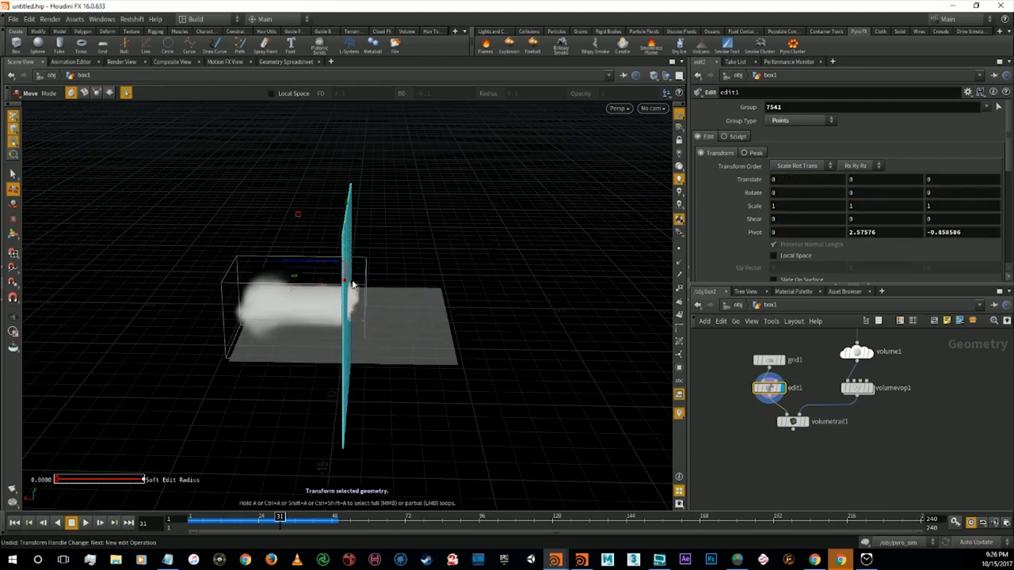
# Display grid1 in wireframe, select all its points and move them about 1.39 units along X with an Edit node.
pyautogui.click(768, 362)
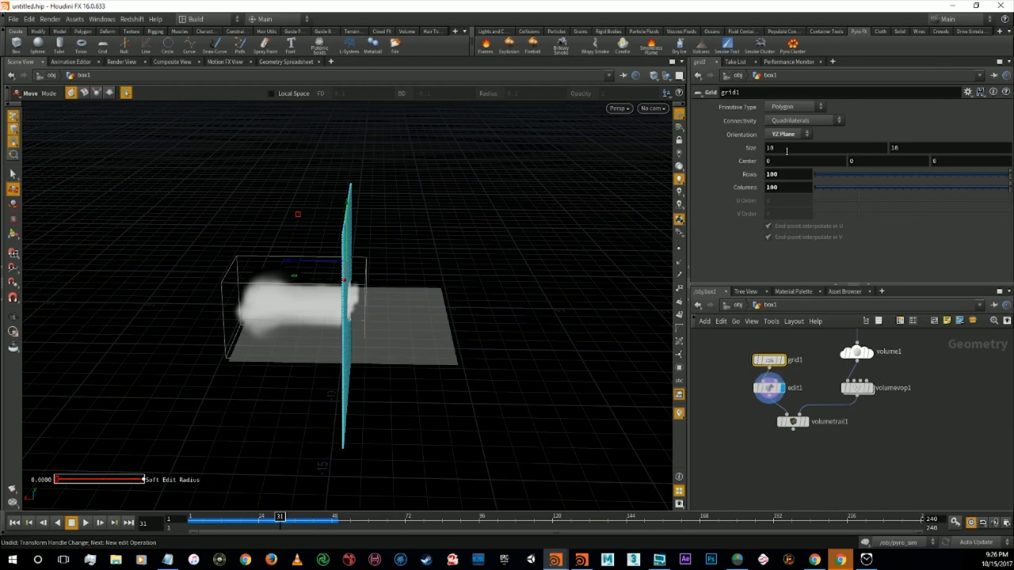
pyautogui.click(766, 360)
pyautogui.press('w')
pyautogui.moveTo(280, 150); pyautogui.dragTo(412, 440)
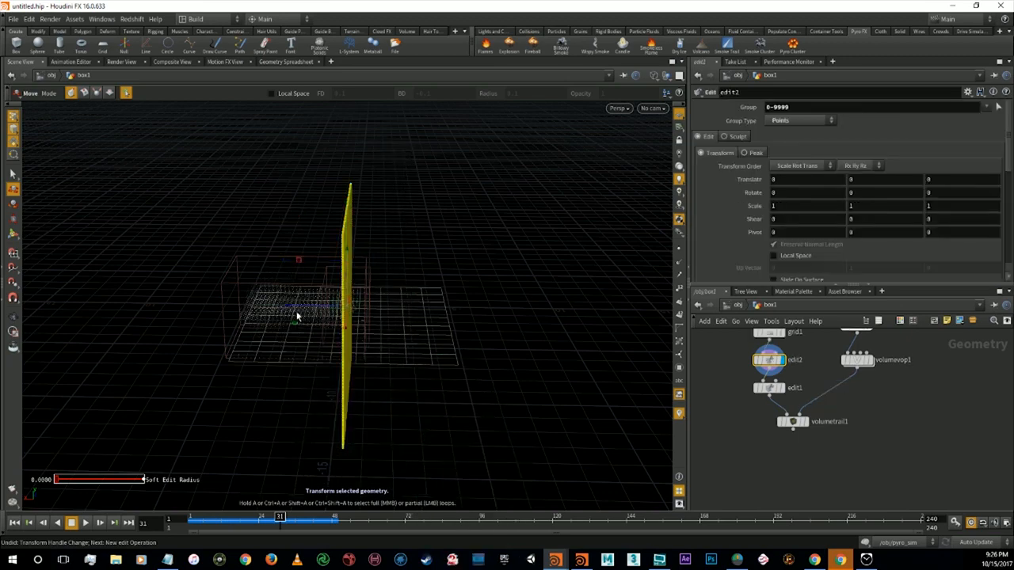
pyautogui.moveTo(295, 310); pyautogui.dragTo(342, 363)
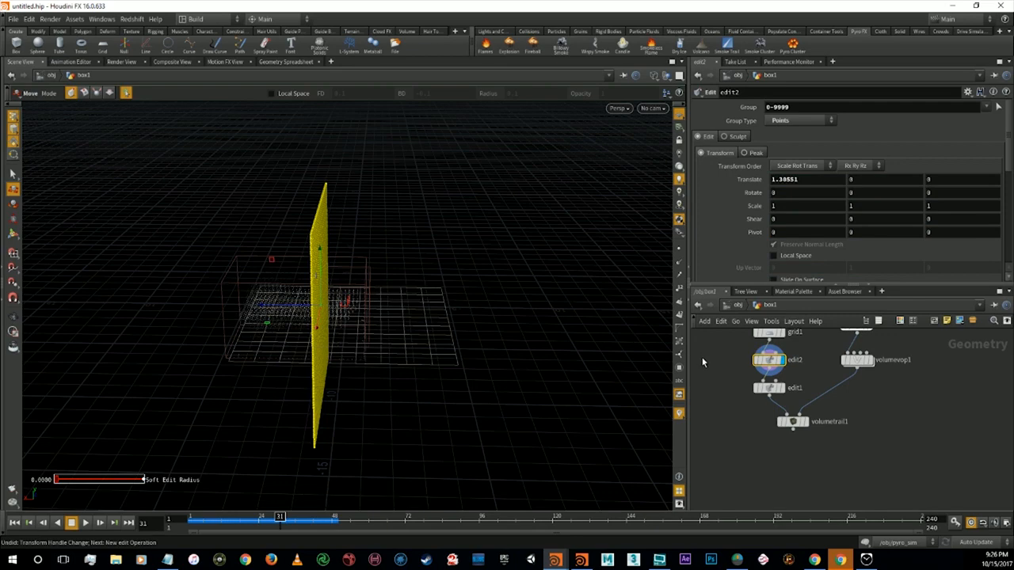
# Delete the unneeded edit1 node and set volumetrail1's Trail Length to 0.5.
pyautogui.scroll(2, 729, 385)
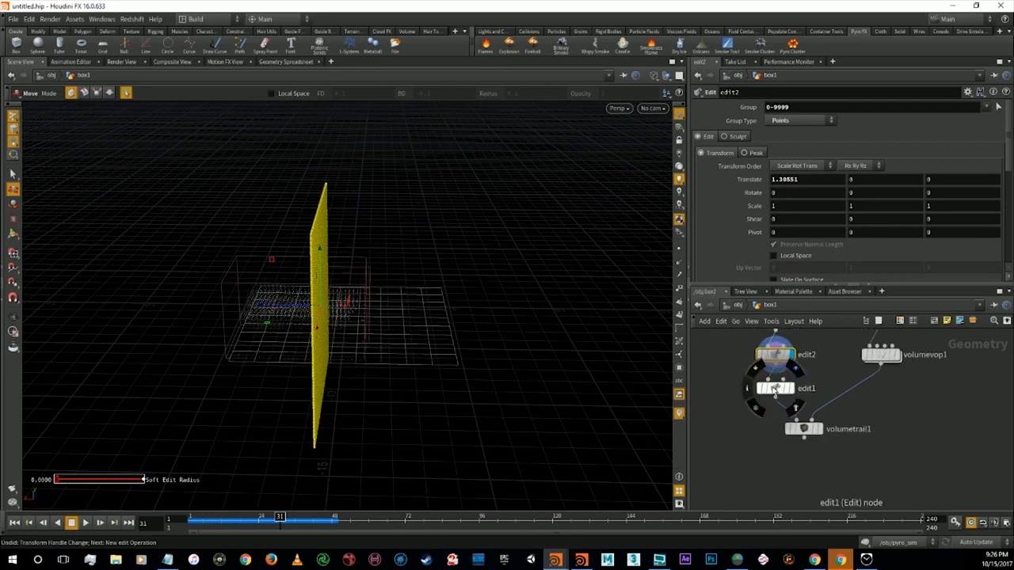
pyautogui.click(772, 388)
pyautogui.press('Delete')
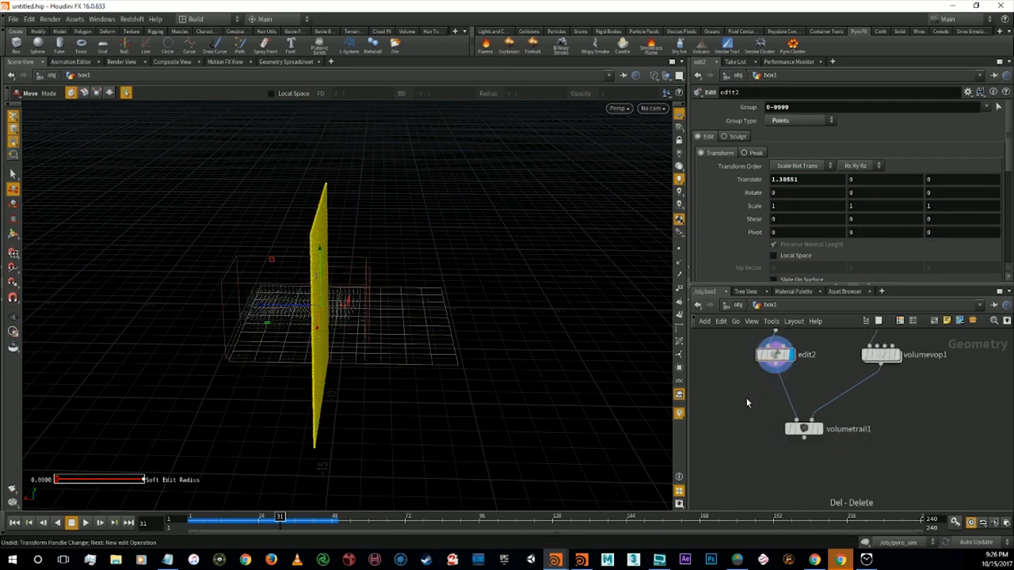
pyautogui.click(801, 430)
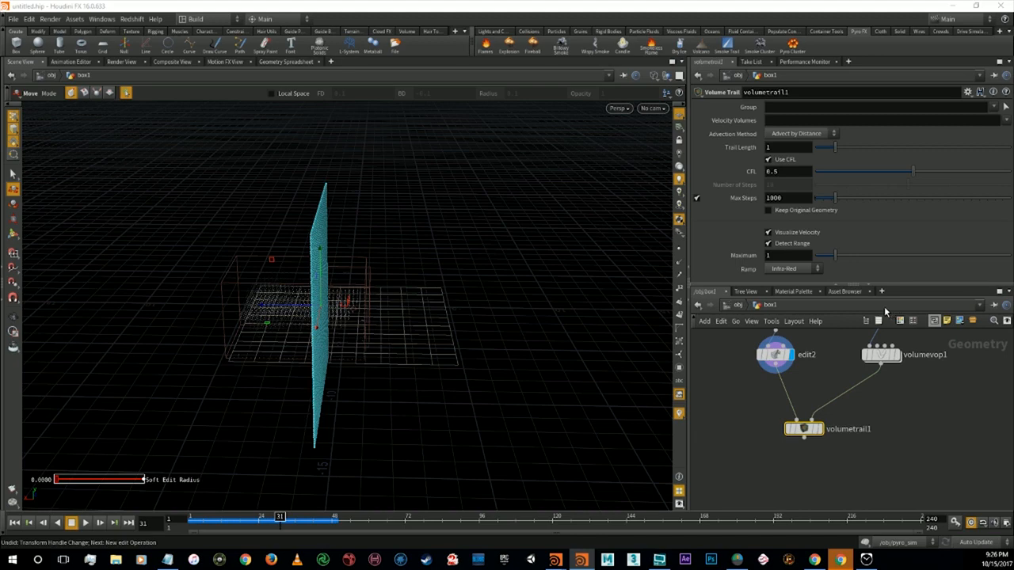
pyautogui.moveTo(784, 150); pyautogui.dragTo(743, 148)
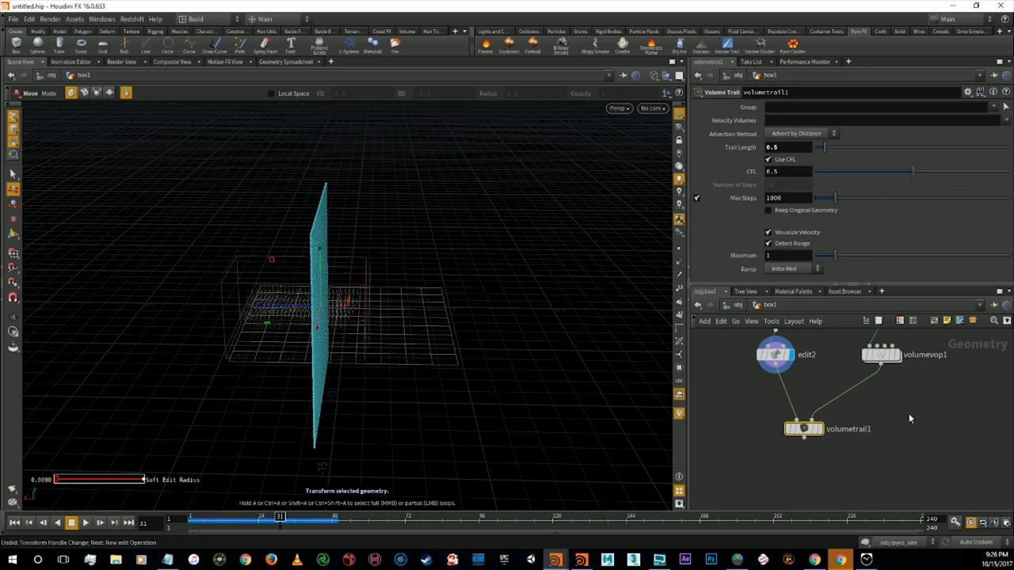
# Add a Null node beside volumetrail1 and wire volumevop1's output into it.
pyautogui.press('Tab')
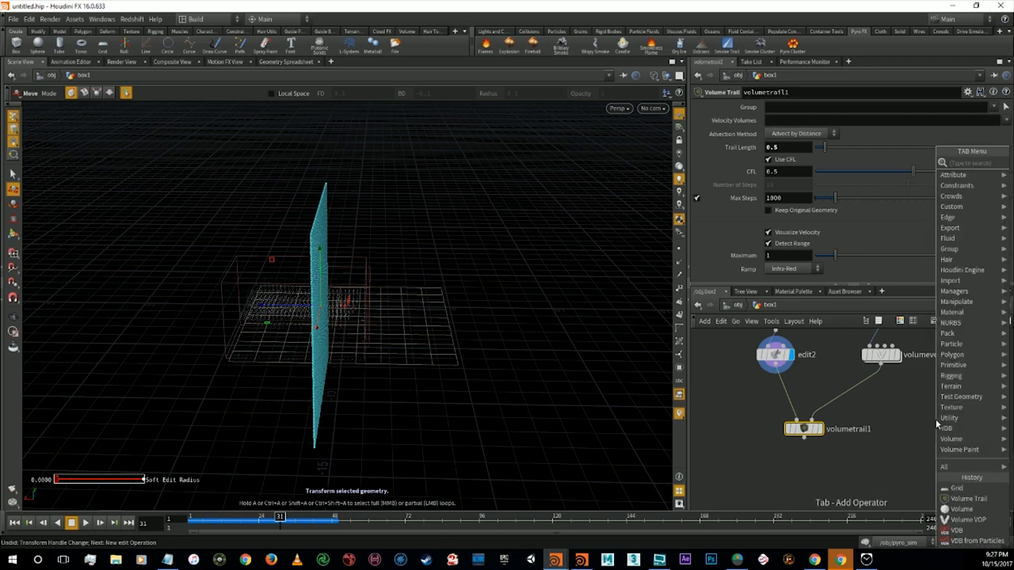
pyautogui.press('Return')
pyautogui.click(936, 422)
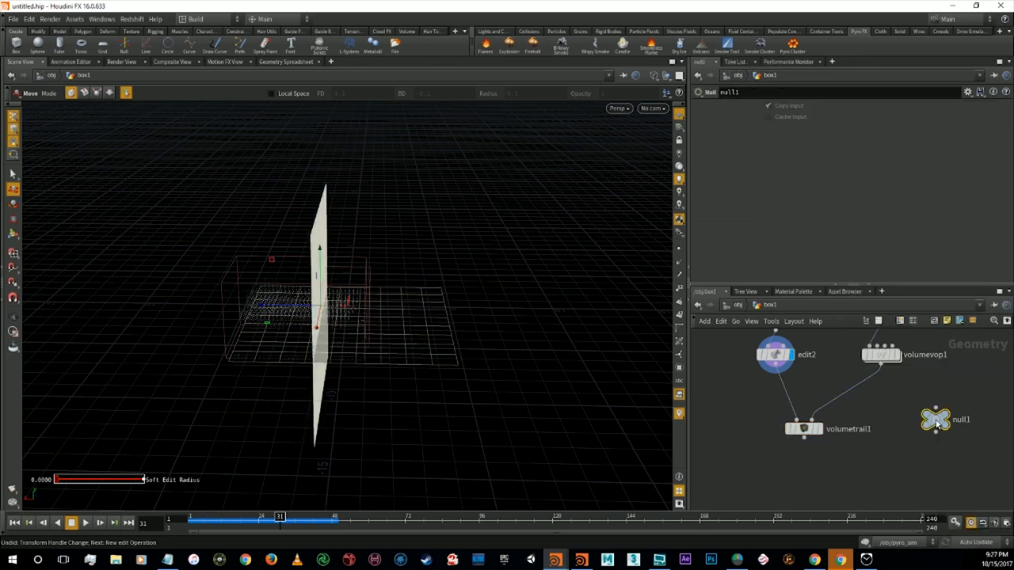
pyautogui.click(935, 408)
pyautogui.click(880, 364)
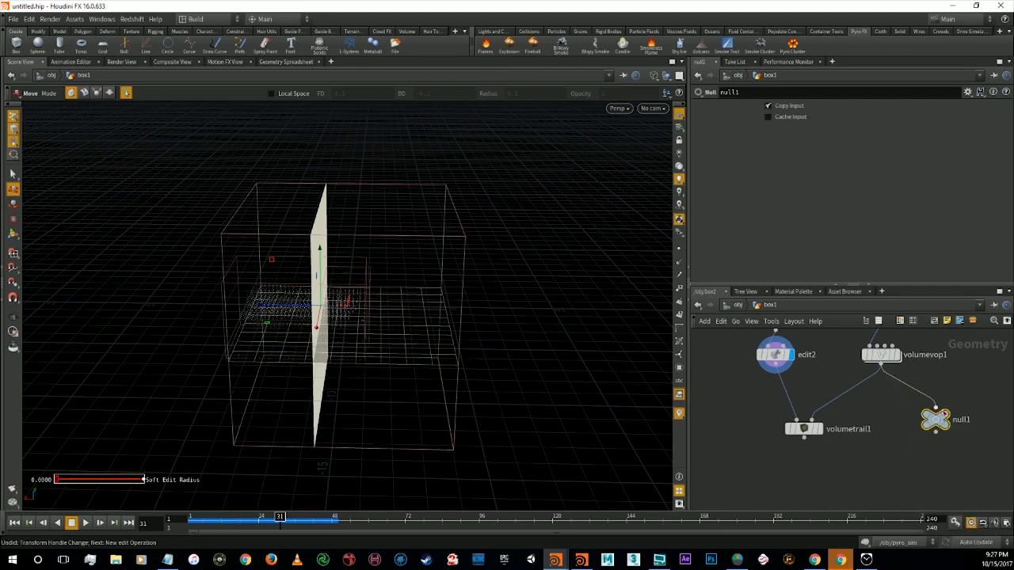
# Display the null to inspect its volume box in the viewport, and switch the display flag to volumetrail1.
pyautogui.moveTo(944, 416)
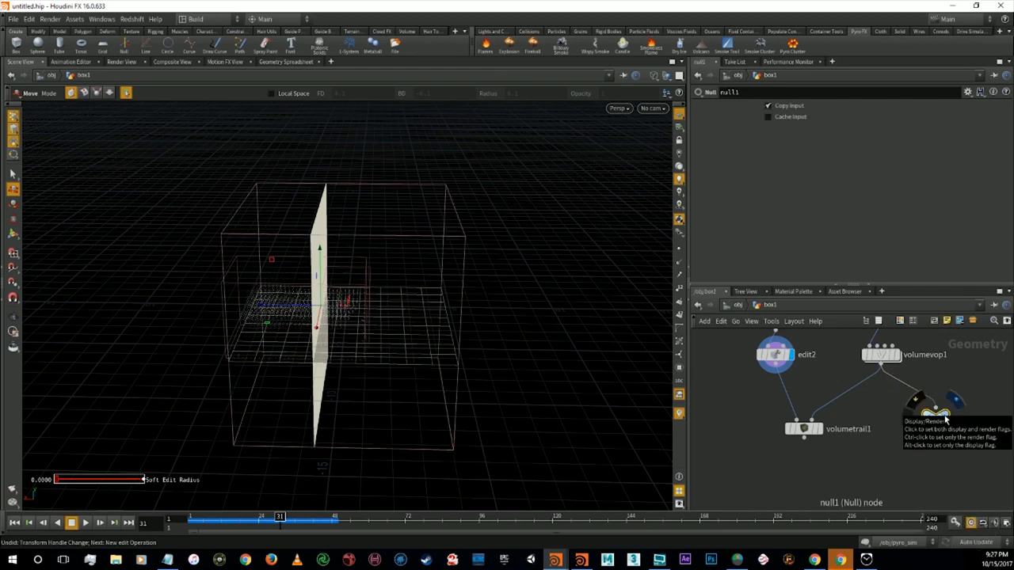
pyautogui.click(944, 418)
pyautogui.press('alt')
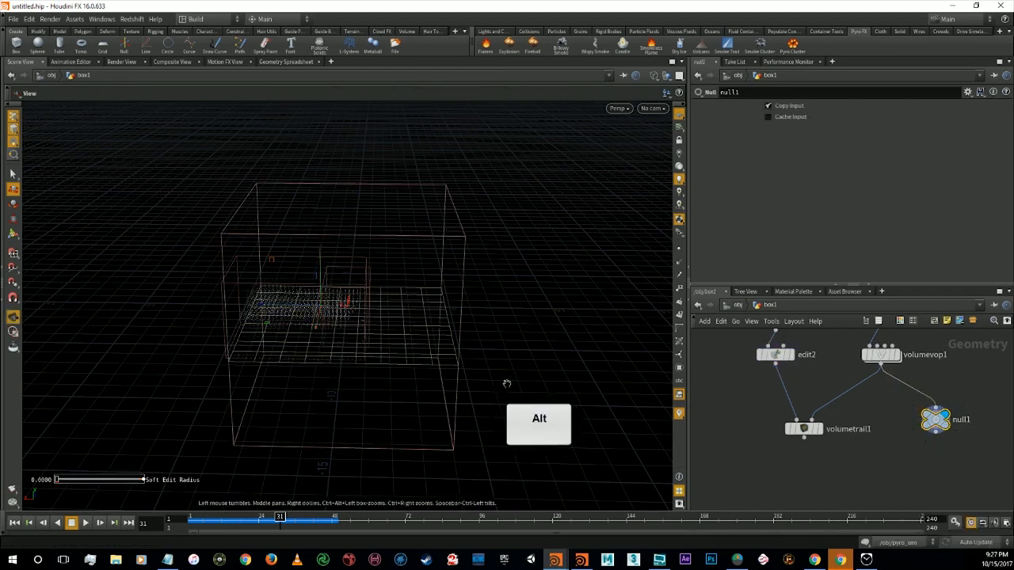
pyautogui.keyDown('alt'); pyautogui.moveTo(507, 384); pyautogui.dragTo(662, 380); pyautogui.keyUp('alt')
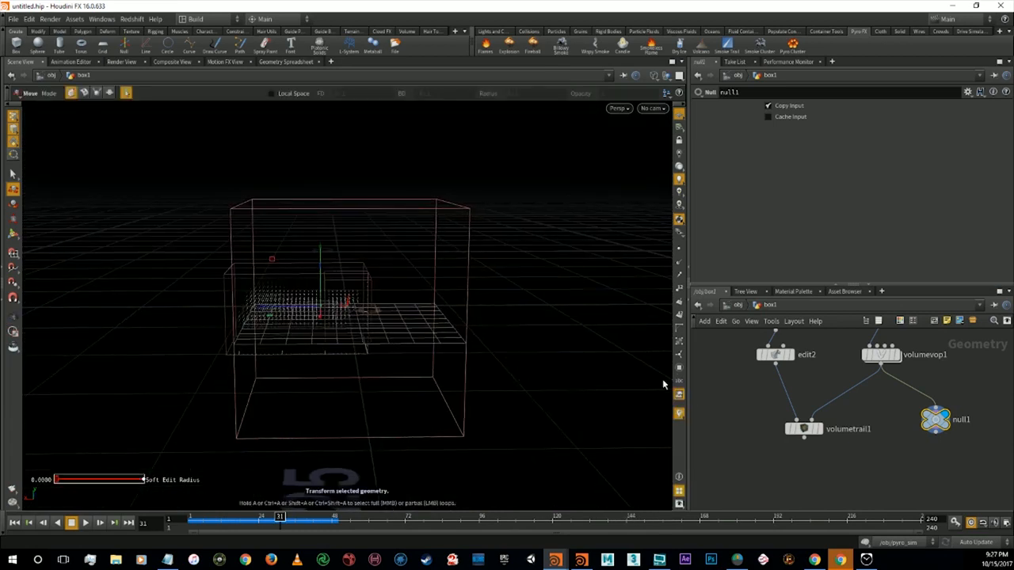
pyautogui.click(819, 431)
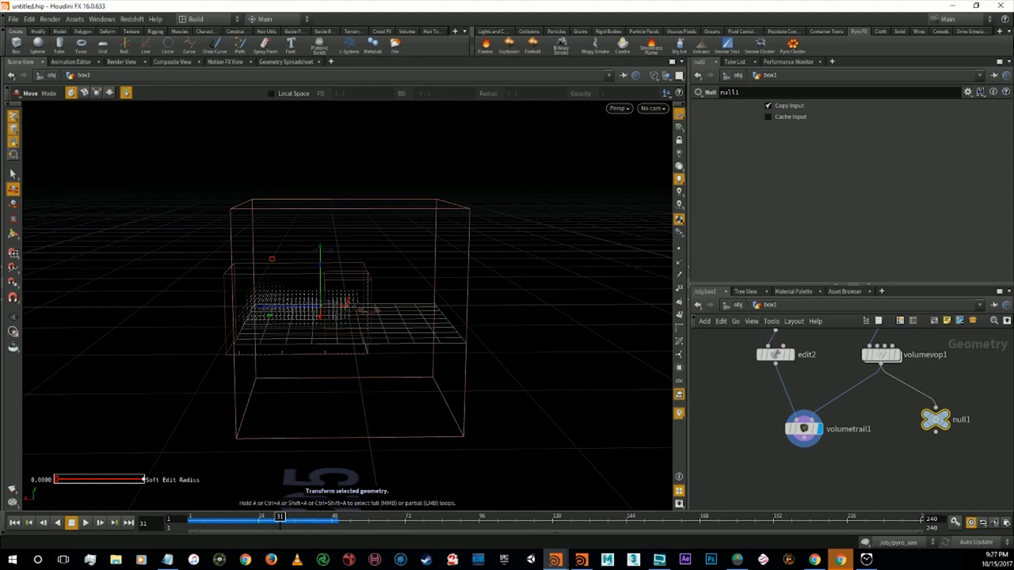
pyautogui.hotkey('alt', 'Tab')
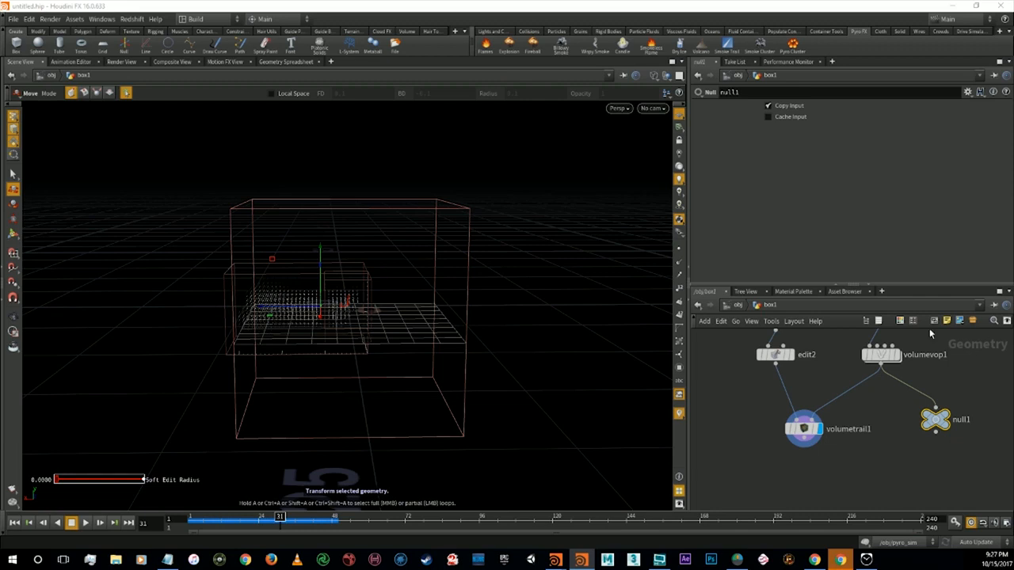
# Go up to the object level and rename the box1 geometry object Dust_Storm_driver.
pyautogui.click(735, 303)
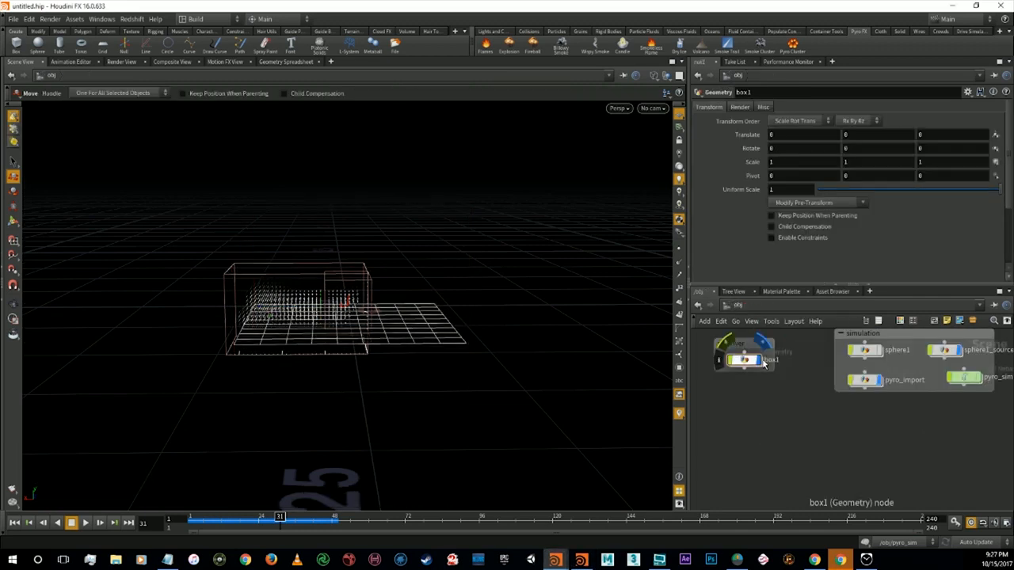
pyautogui.click(767, 361)
pyautogui.doubleClick(766, 360)
pyautogui.write('D')
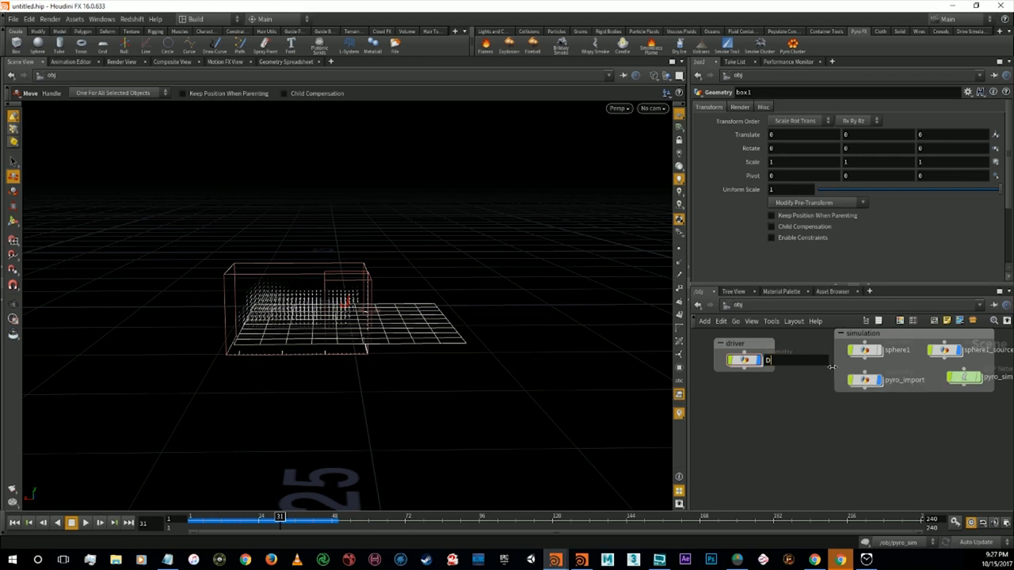
pyautogui.write('ust_')
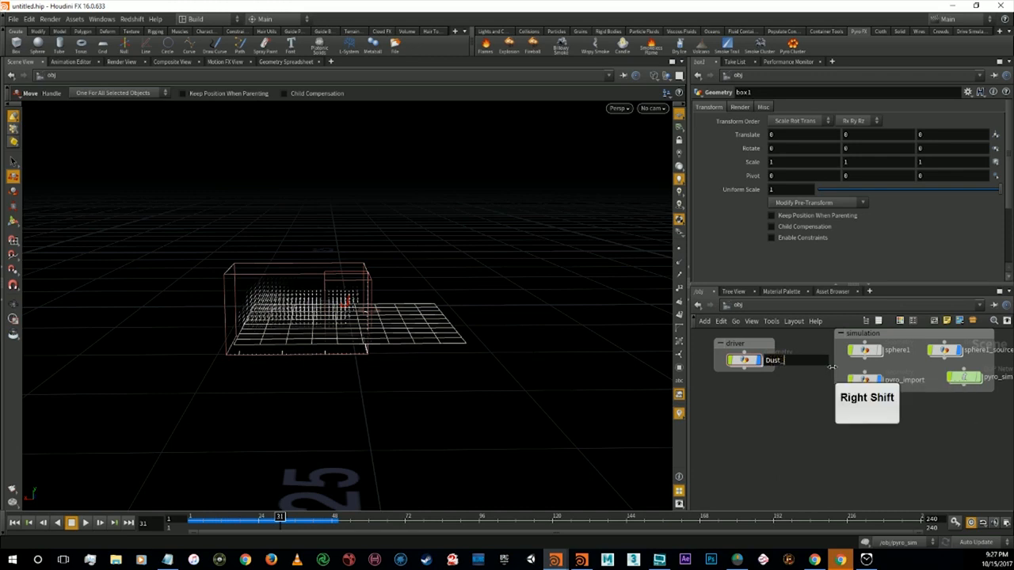
pyautogui.write('Storm_driver')
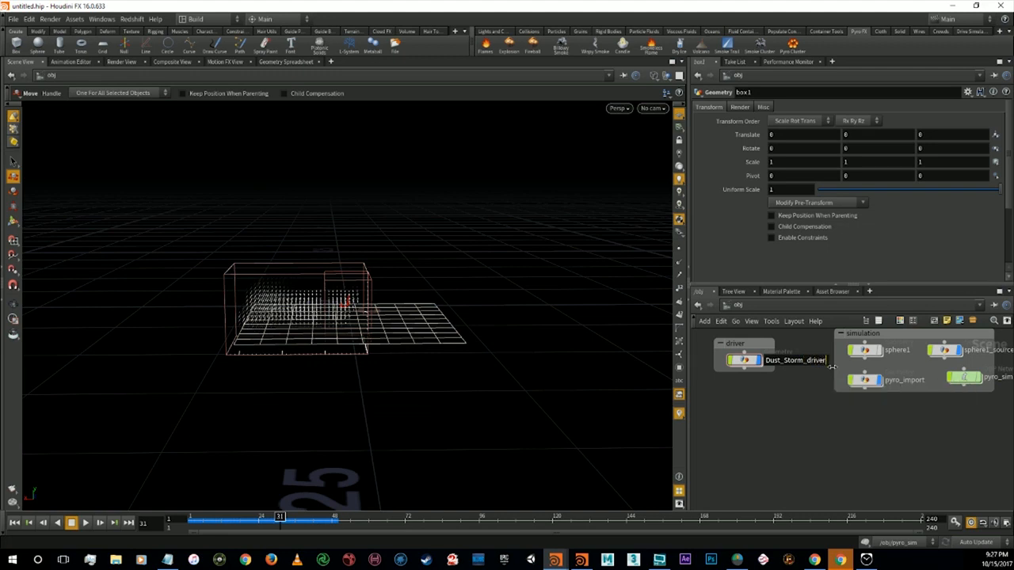
pyautogui.press('Return')
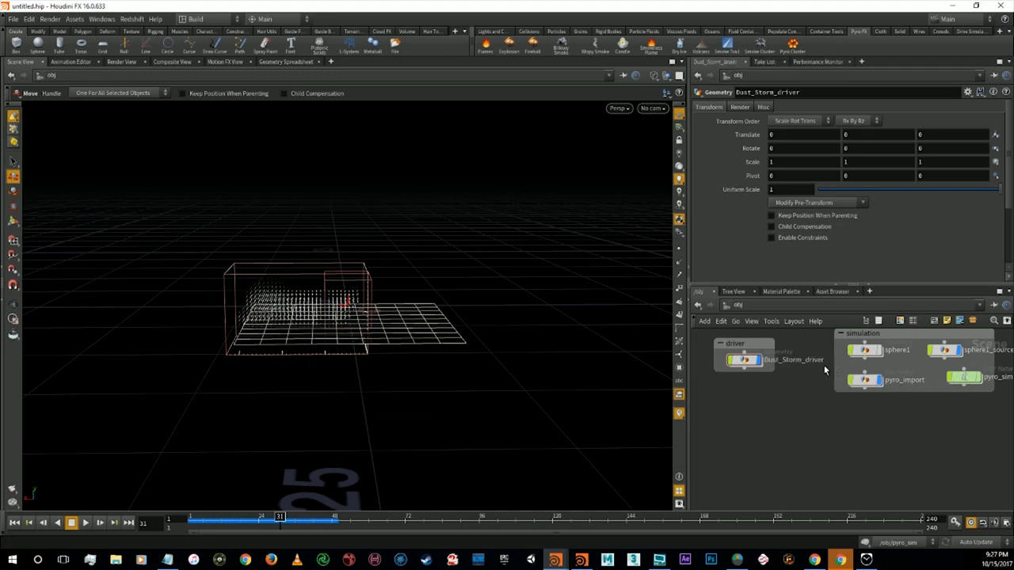
# Inside Dust_Storm_driver, rename the null OUT_dust_Storm and return to the object level.
pyautogui.doubleClick(745, 360)
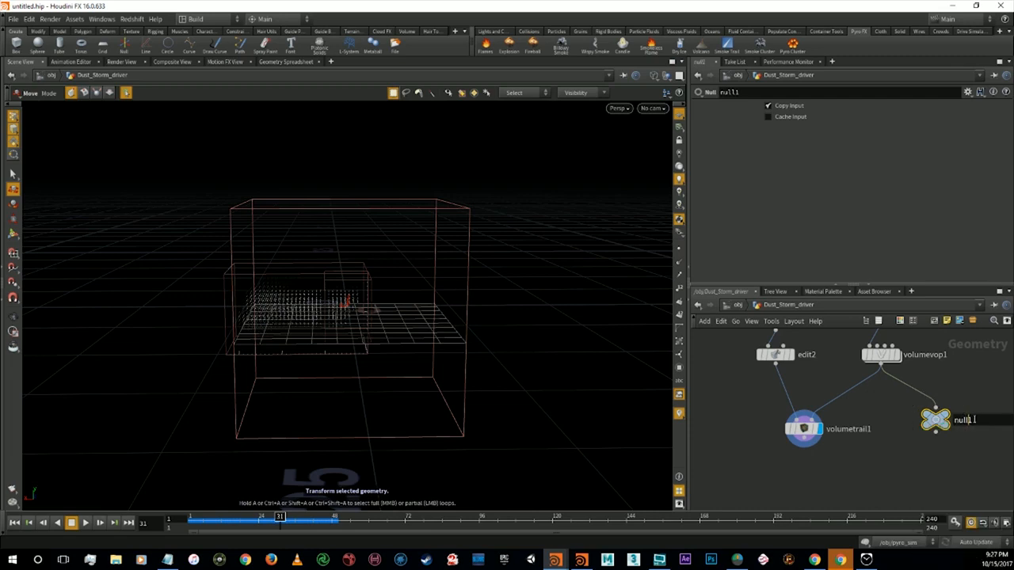
pyautogui.doubleClick(961, 420)
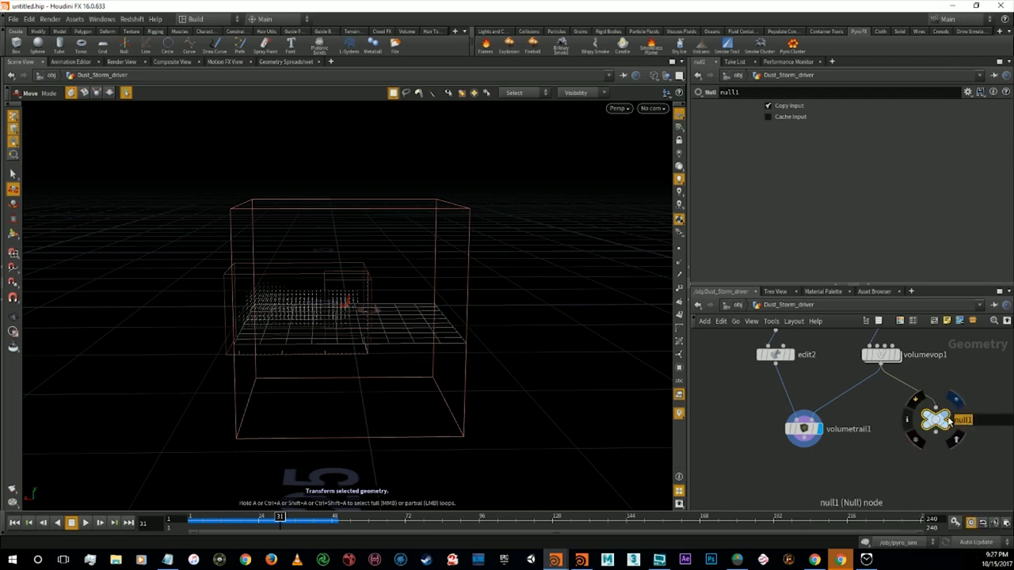
pyautogui.press('shift')
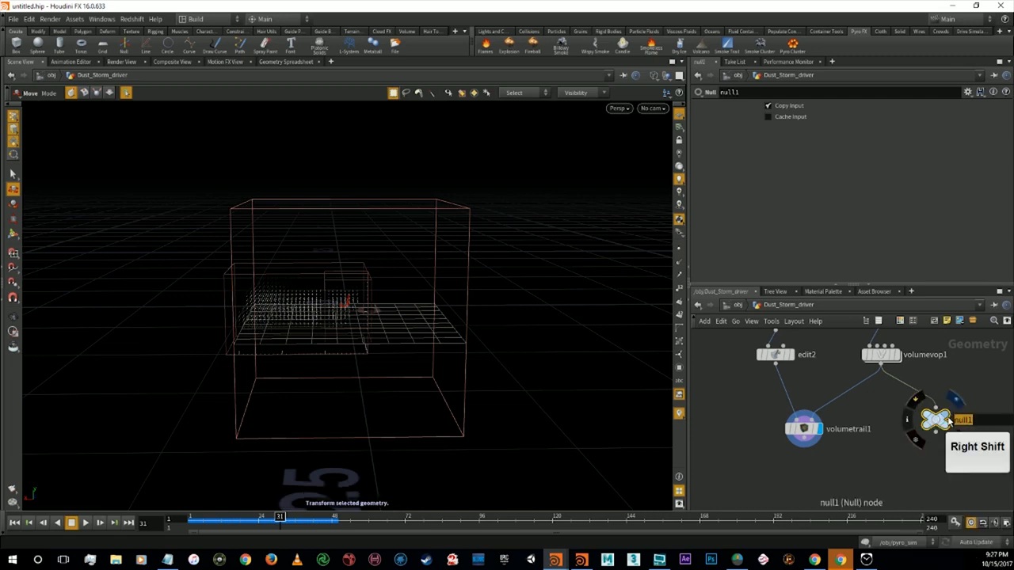
pyautogui.write('OU')
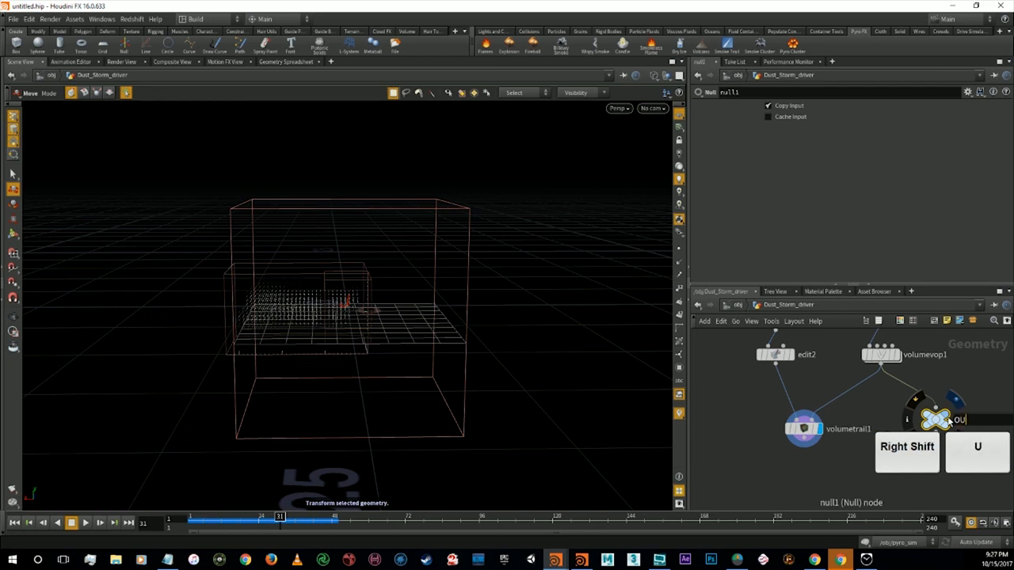
pyautogui.write('T_')
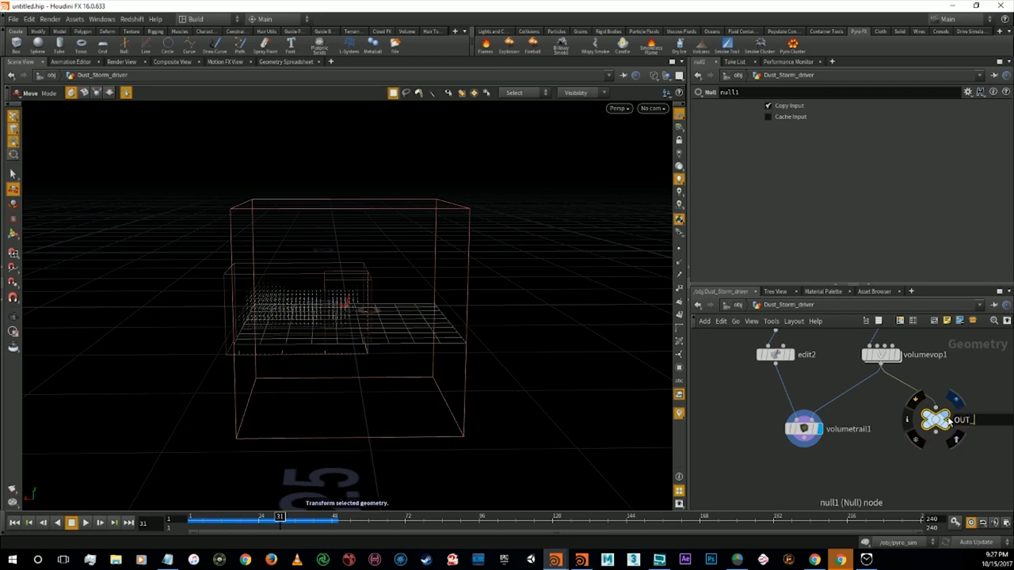
pyautogui.write('dut_')
pyautogui.press('BackSpace')
pyautogui.write('st_Storm')
pyautogui.press('Return')
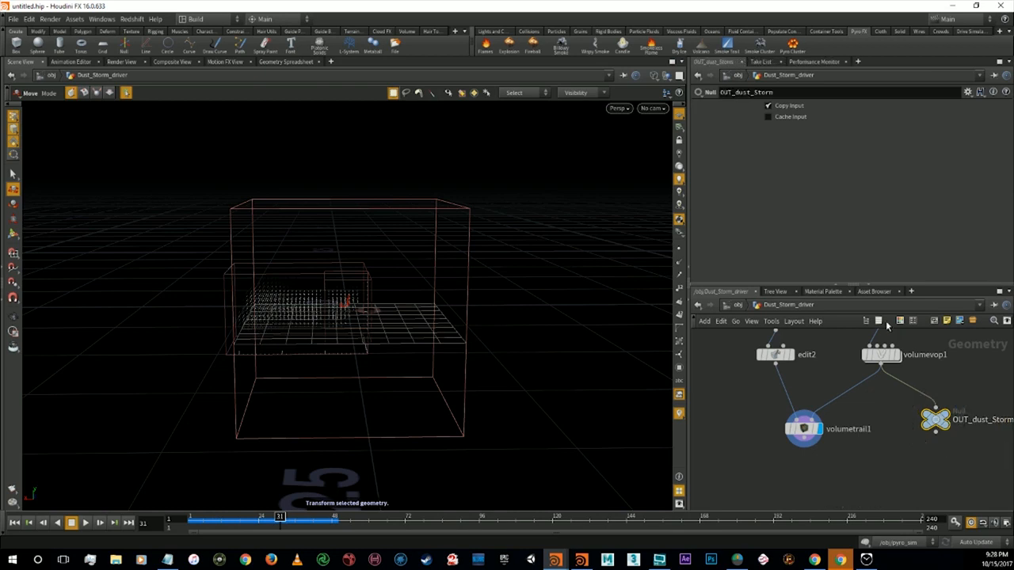
pyautogui.click(735, 305)
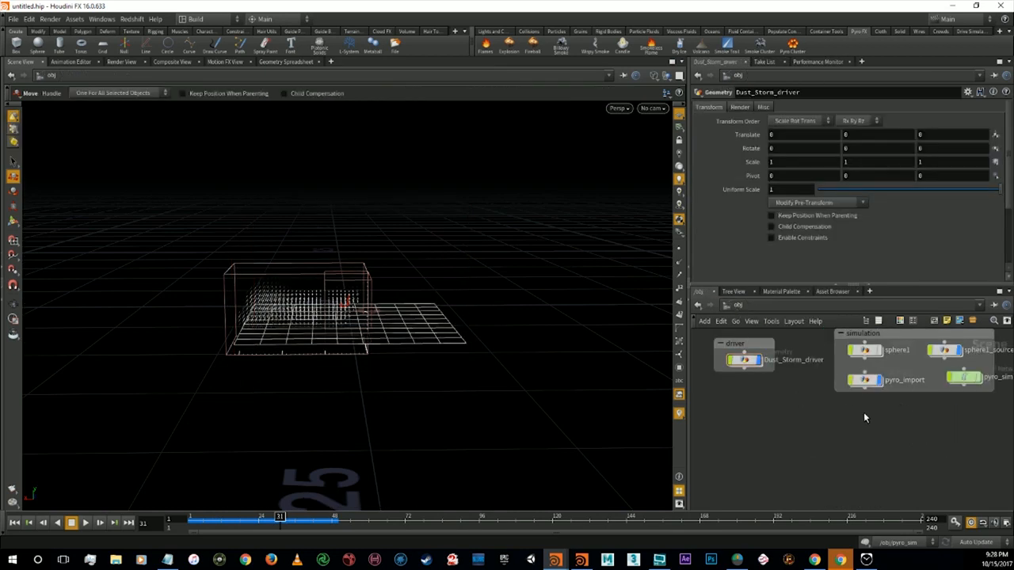
pyautogui.scroll(-2, 864, 412)
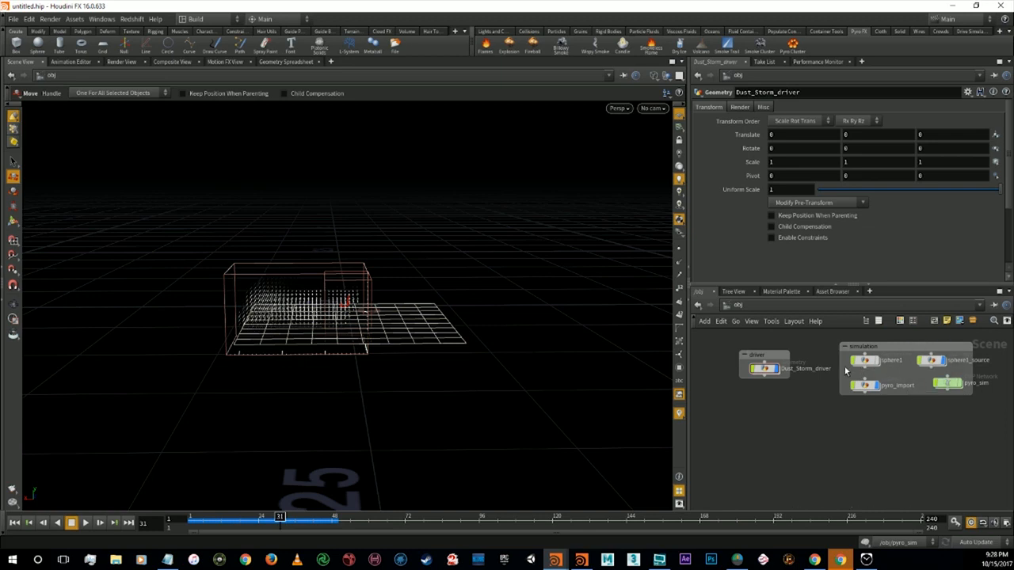
# Inside pyro_sim, add a Source Volume node and wire it into the merge2 node feeding the pyro solver.
pyautogui.doubleClick(947, 384)
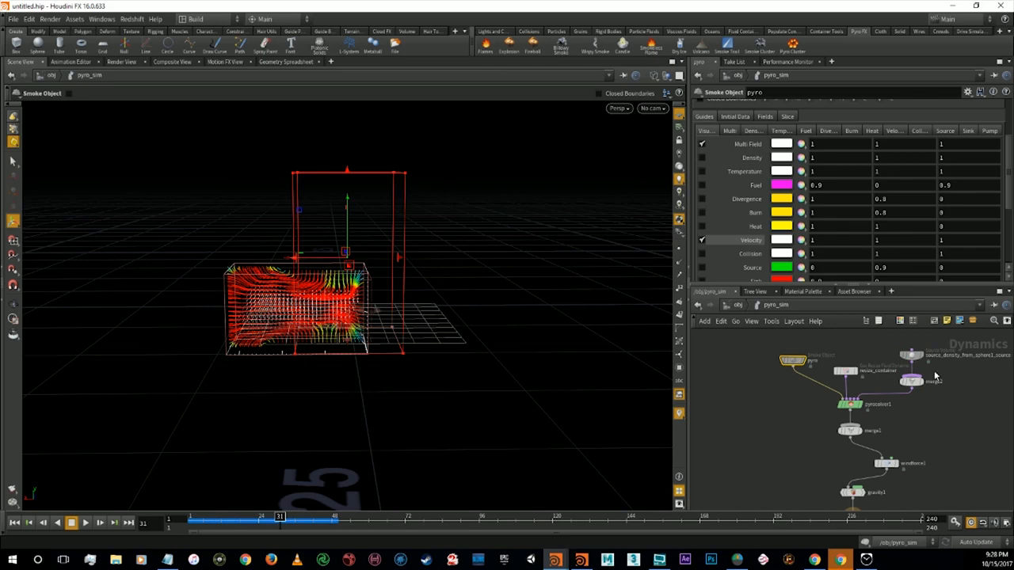
pyautogui.press('Tab')
pyautogui.write('s')
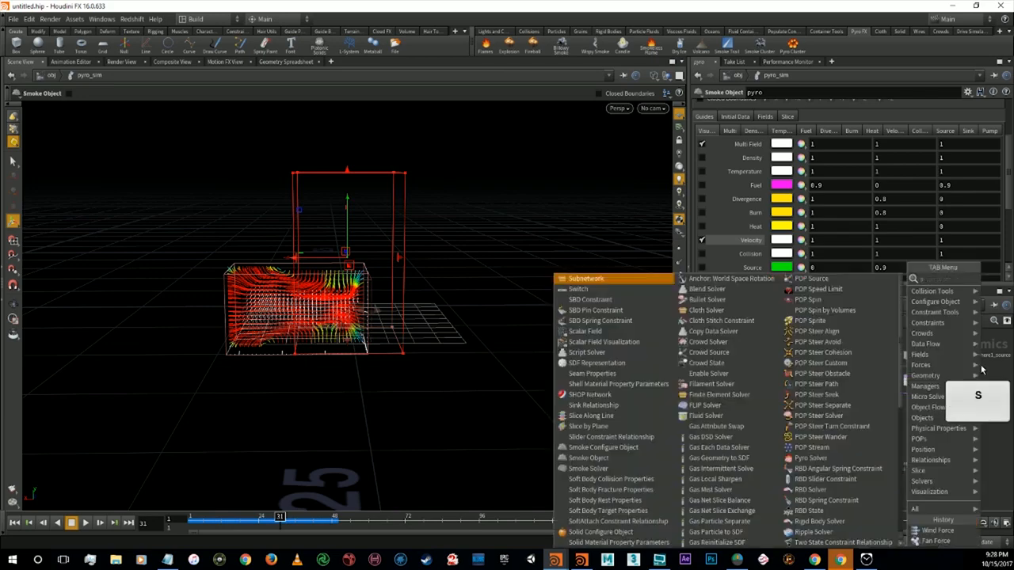
pyautogui.write('ource')
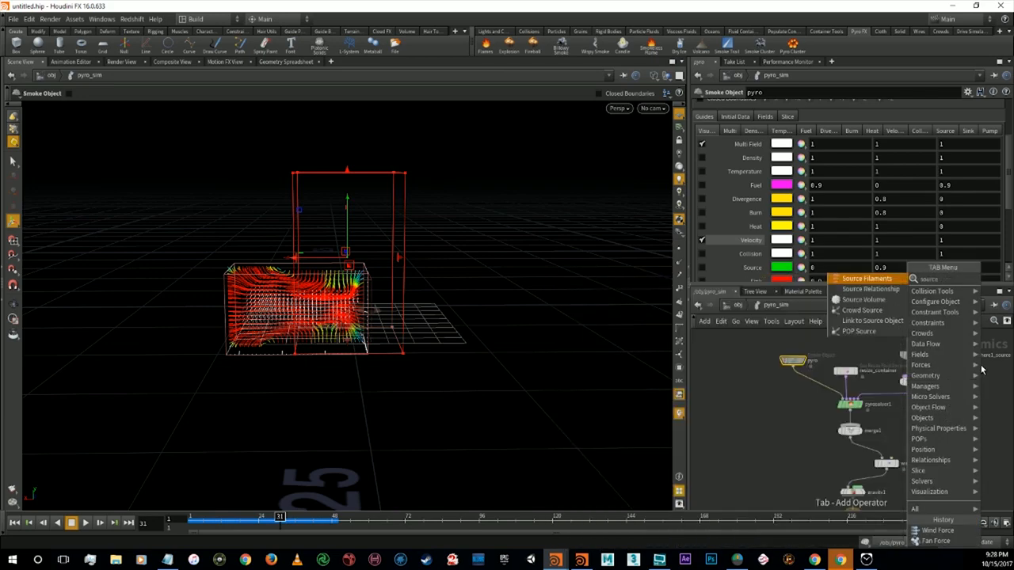
pyautogui.press('Return')
pyautogui.click(981, 368)
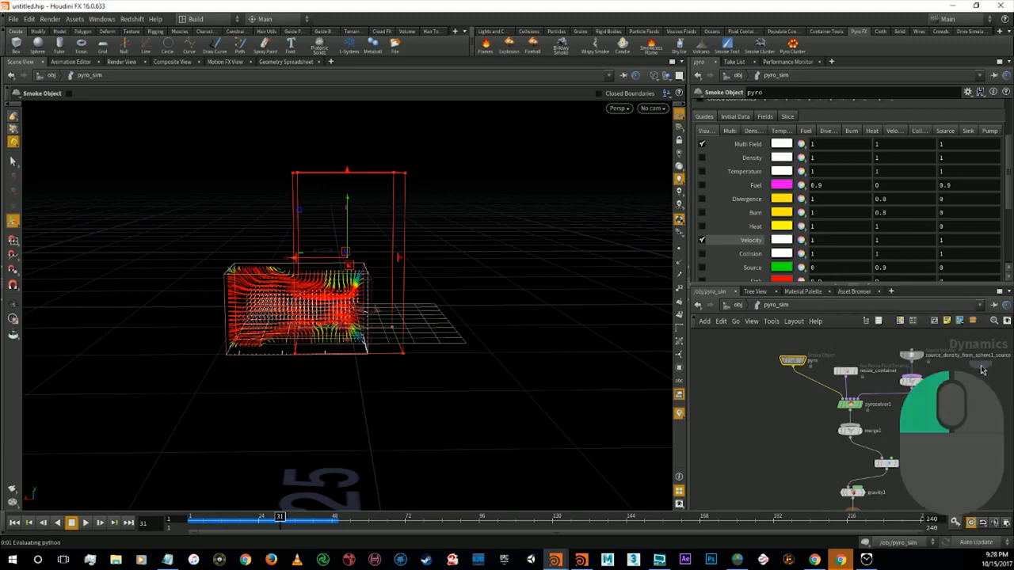
pyautogui.moveTo(981, 372); pyautogui.dragTo(915, 377)
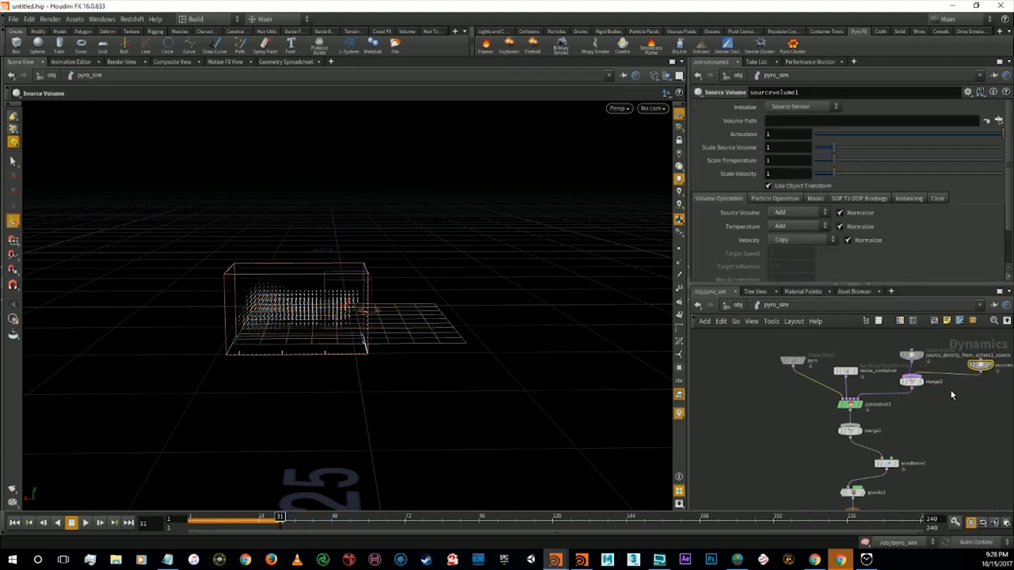
# Point the new source volume's Volume Path to /obj/Dust_Storm_driver/OUT_dust_Storm.
pyautogui.click(977, 366)
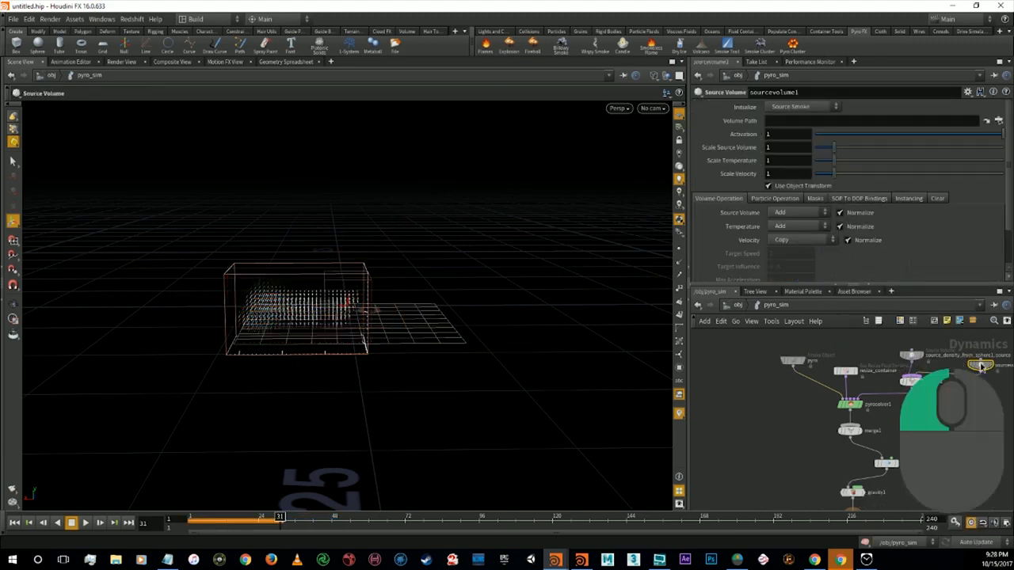
pyautogui.click(998, 122)
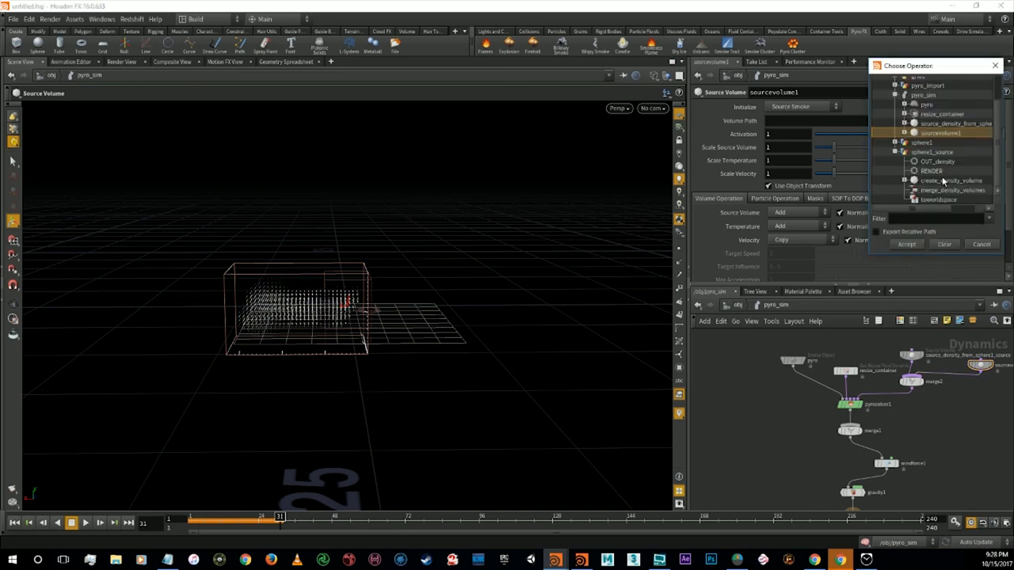
pyautogui.click(896, 152)
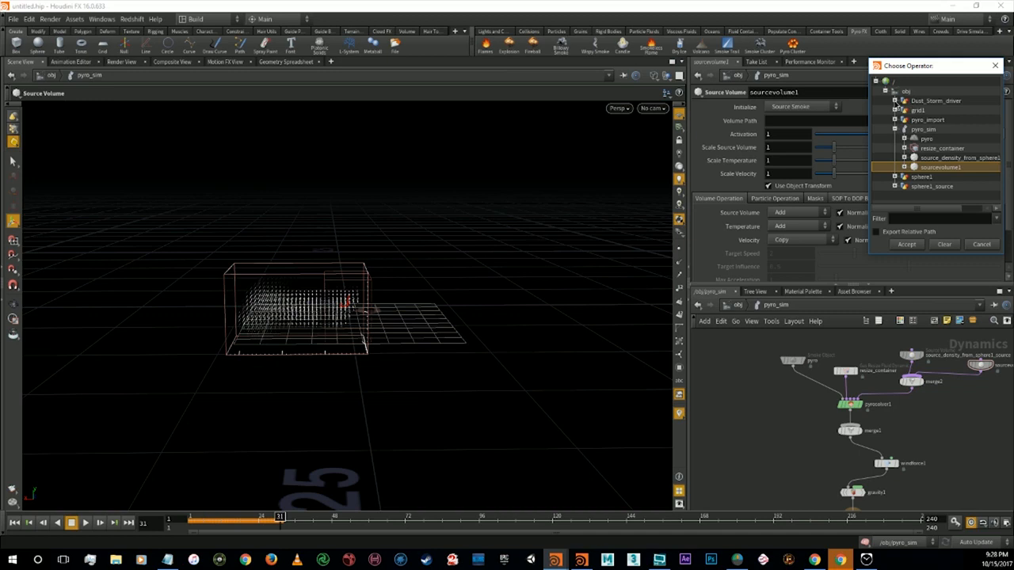
pyautogui.click(894, 101)
pyautogui.click(935, 112)
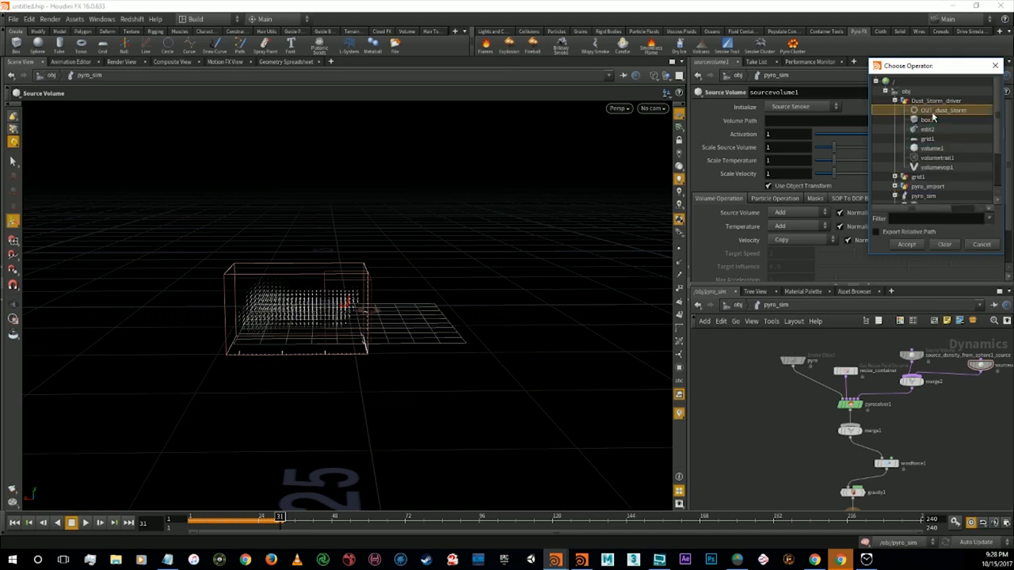
pyautogui.click(907, 245)
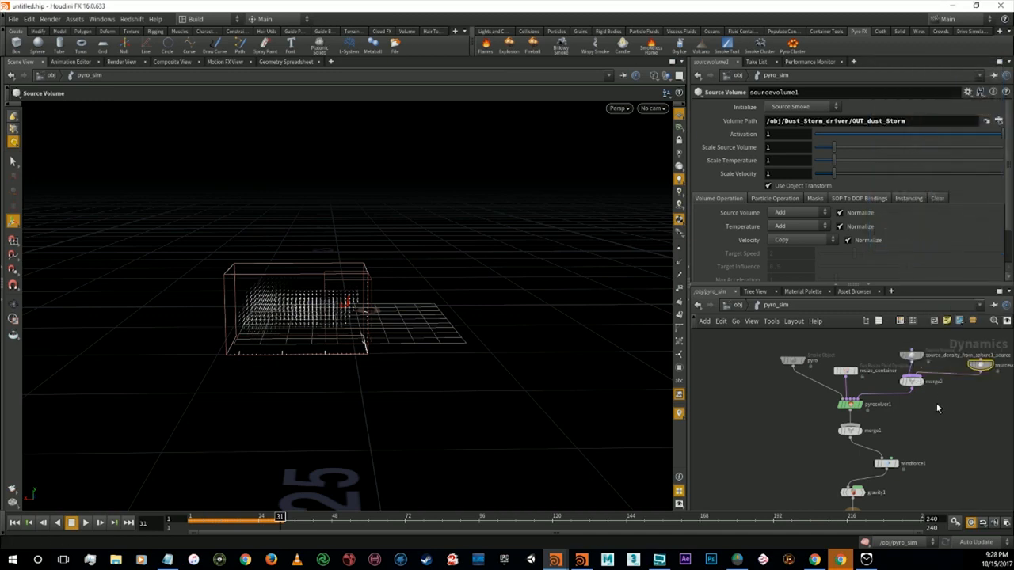
# Set sourcevolume1's velocity operation to Add and its temperature and source volume operations to None.
pyautogui.click(790, 240)
pyautogui.click(791, 253)
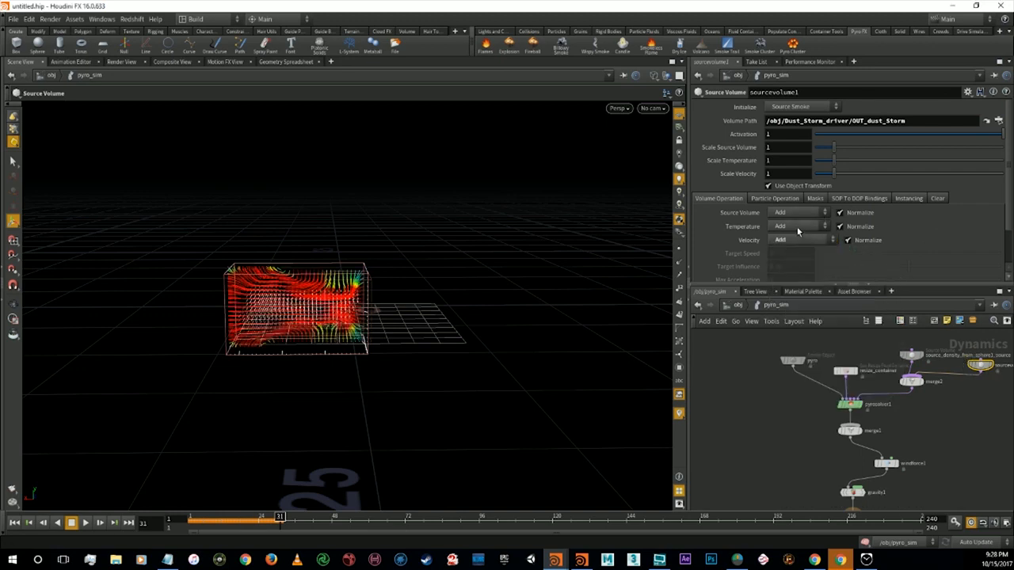
pyautogui.click(796, 228)
pyautogui.click(792, 322)
pyautogui.click(800, 212)
pyautogui.click(796, 307)
pyautogui.hotkey('alt', 'Tab')
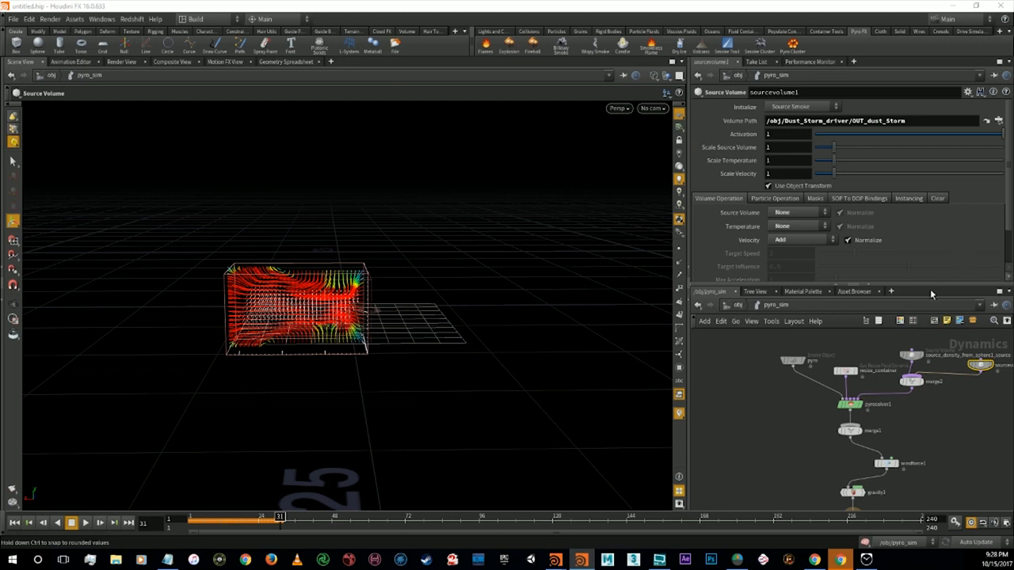
# Review sourcevolume1's SOP To DOP bindings, instancing and clear settings, and return to its volume operations.
pyautogui.click(854, 198)
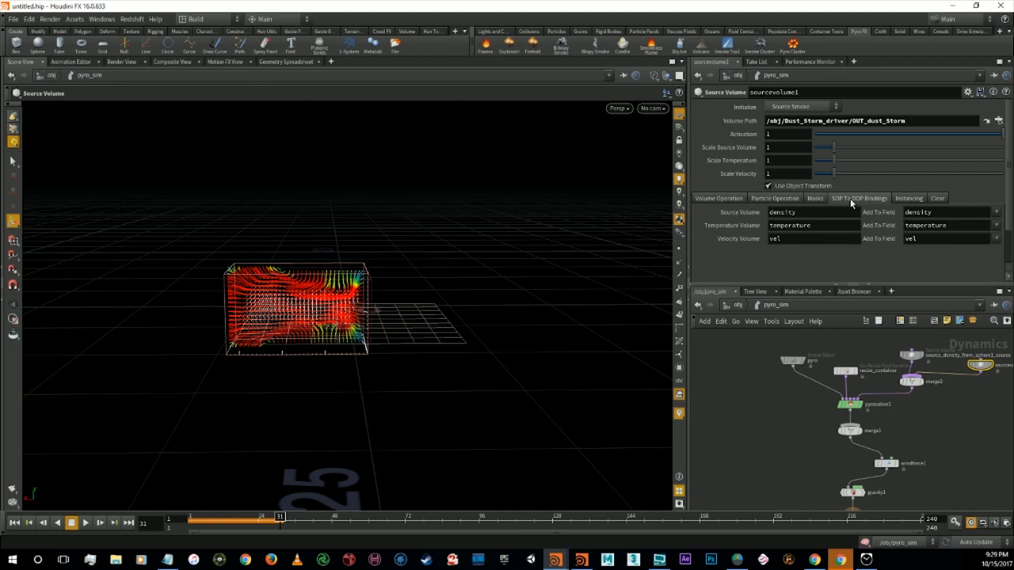
pyautogui.click(910, 198)
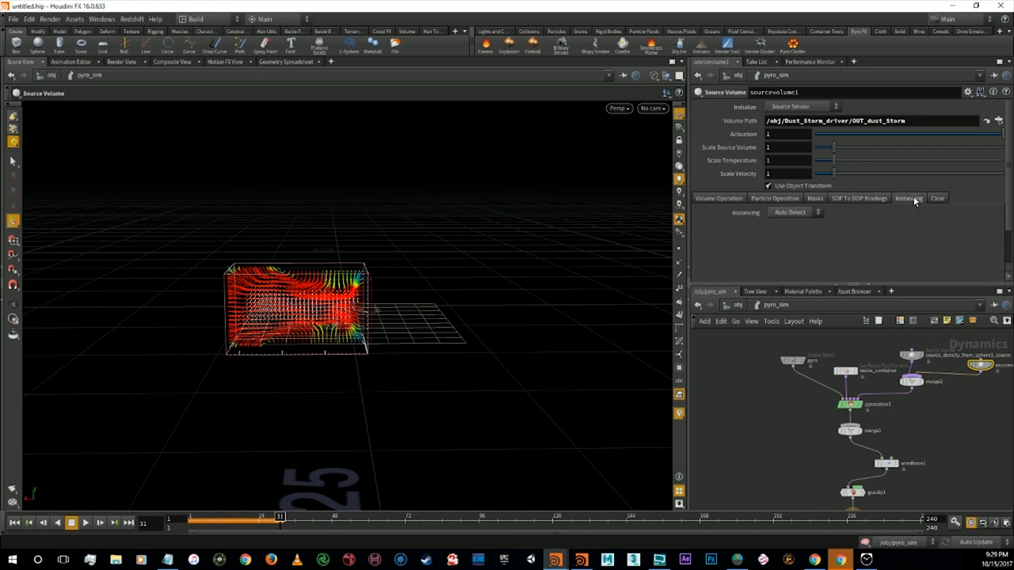
pyautogui.click(936, 199)
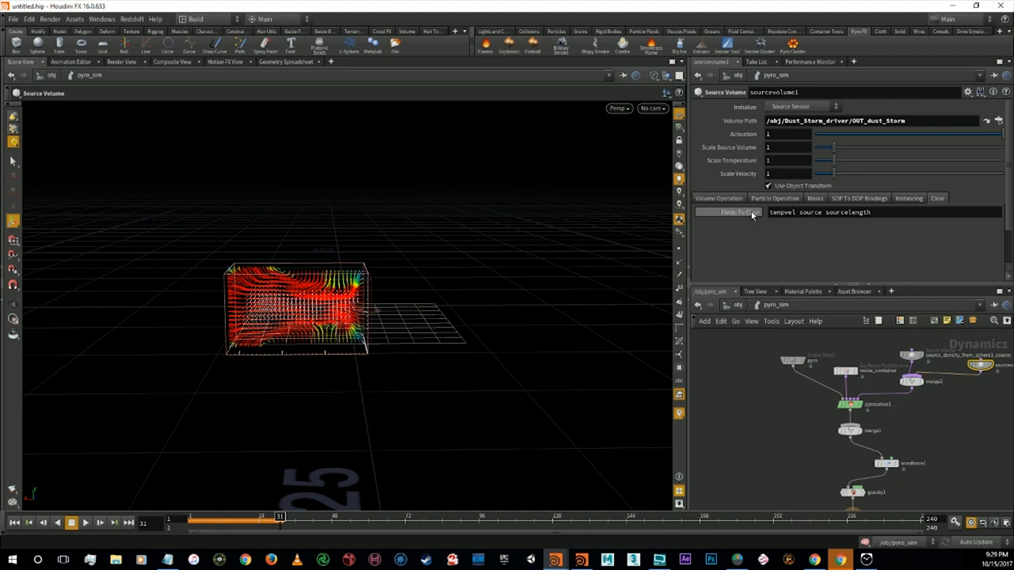
pyautogui.click(740, 201)
pyautogui.click(767, 201)
pyautogui.click(731, 201)
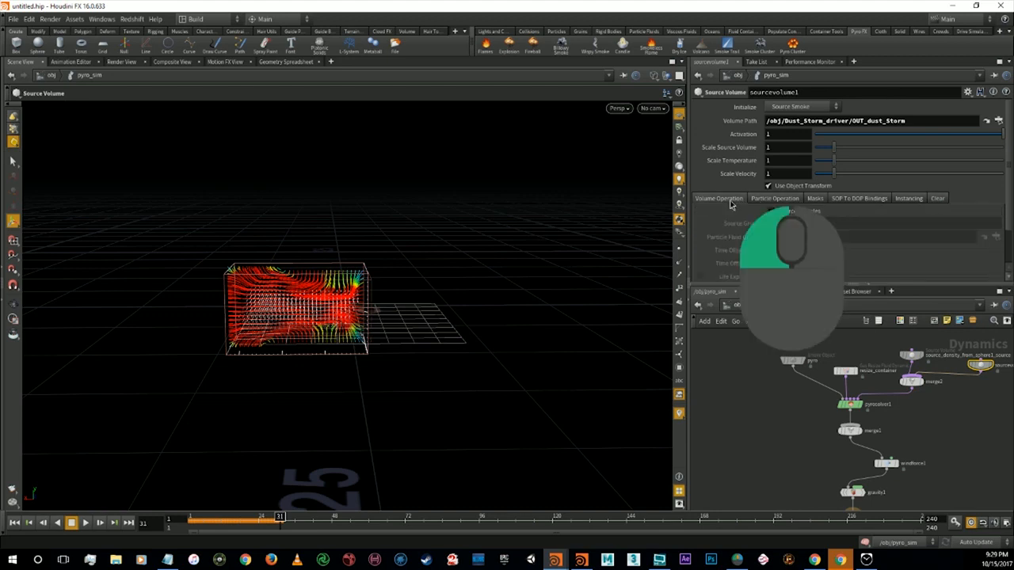
pyautogui.scroll(-2, 848, 257)
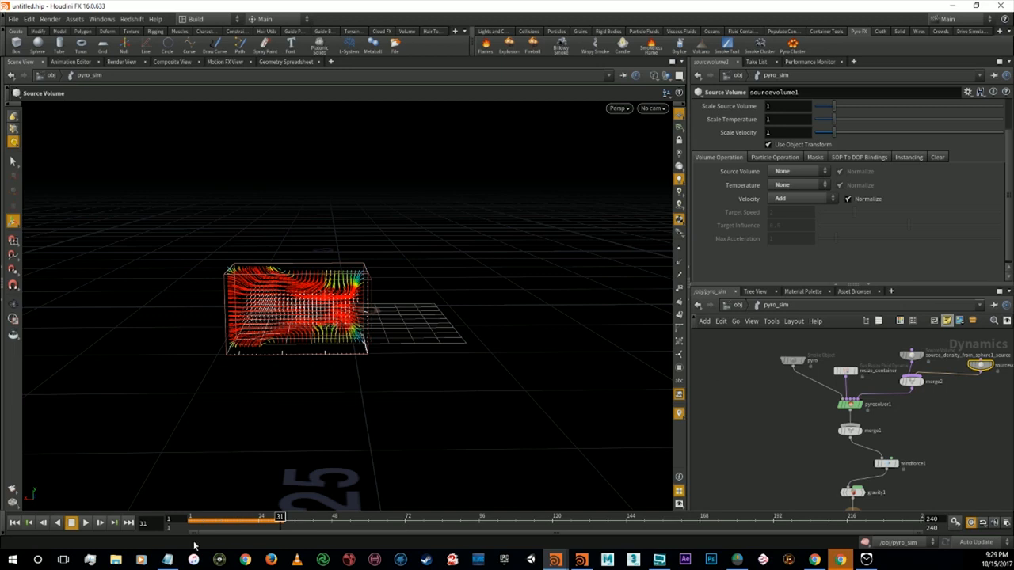
# Play the pyro simulation from frame 1 to check the velocity field, and stop the playback.
pyautogui.click(38, 524)
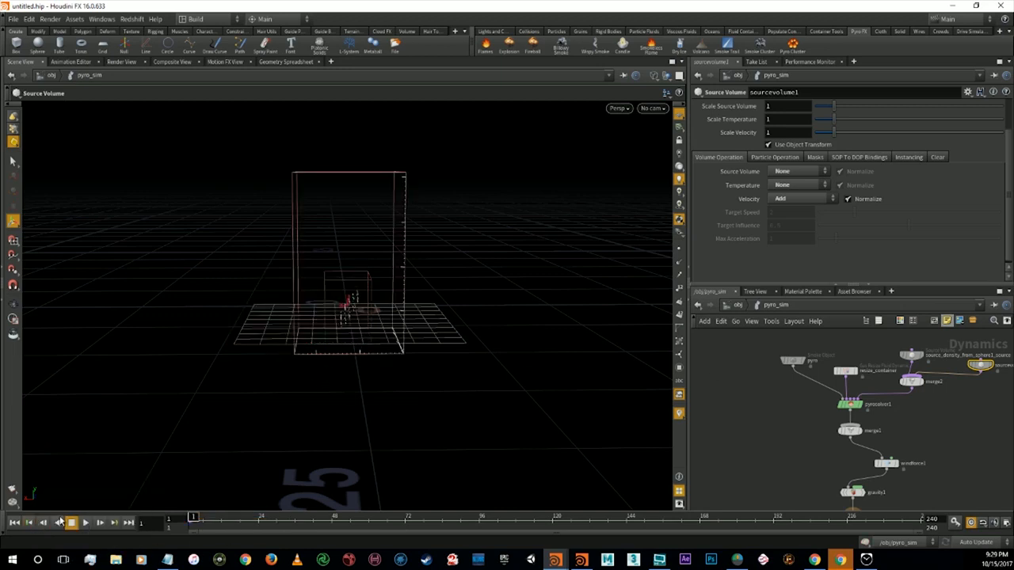
pyautogui.click(85, 523)
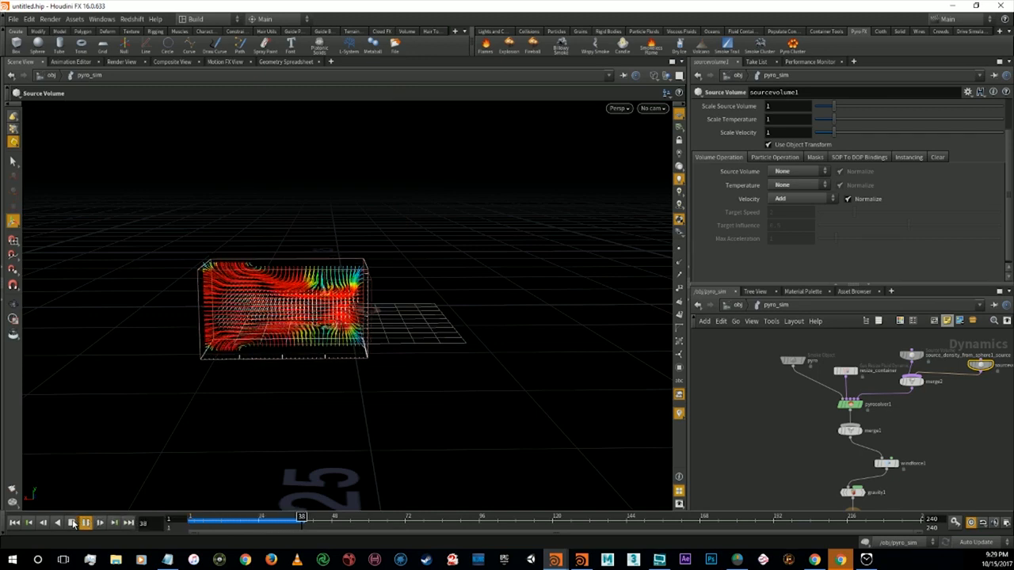
pyautogui.click(72, 522)
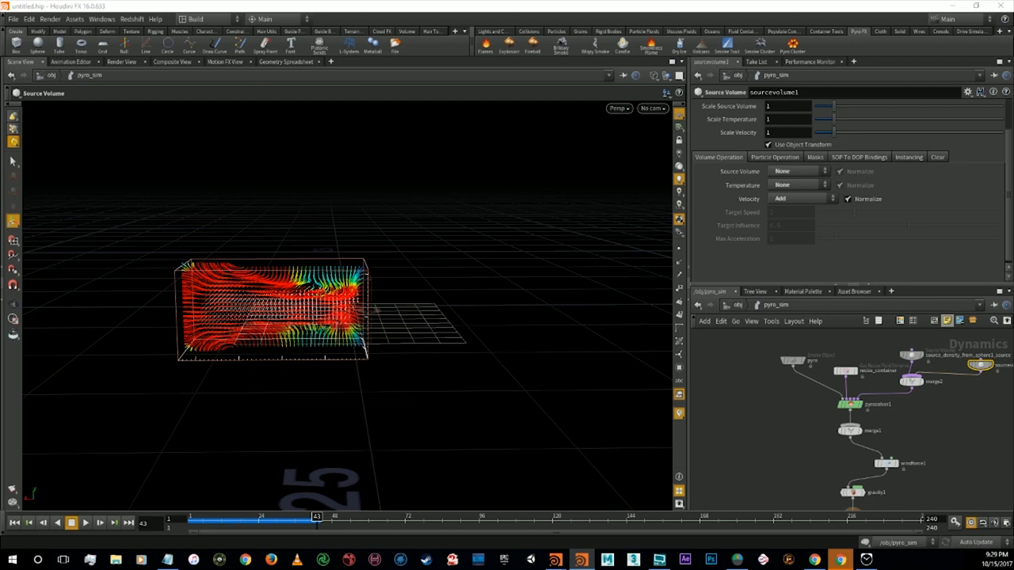
# Bypass the wind force node and replay the simulation from frame 1, inspecting the velocity field from another angle.
pyautogui.click(876, 464)
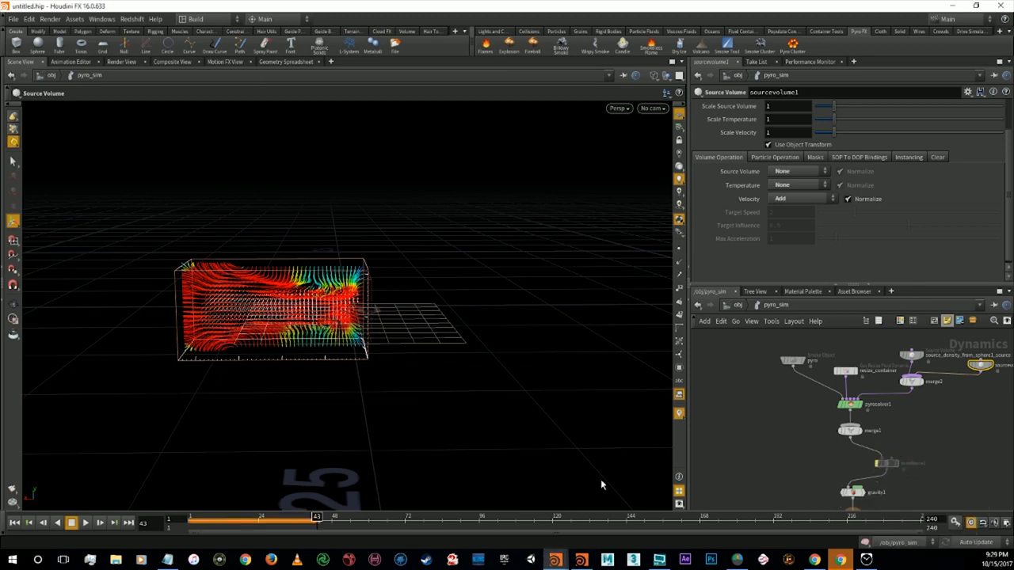
pyautogui.click(15, 523)
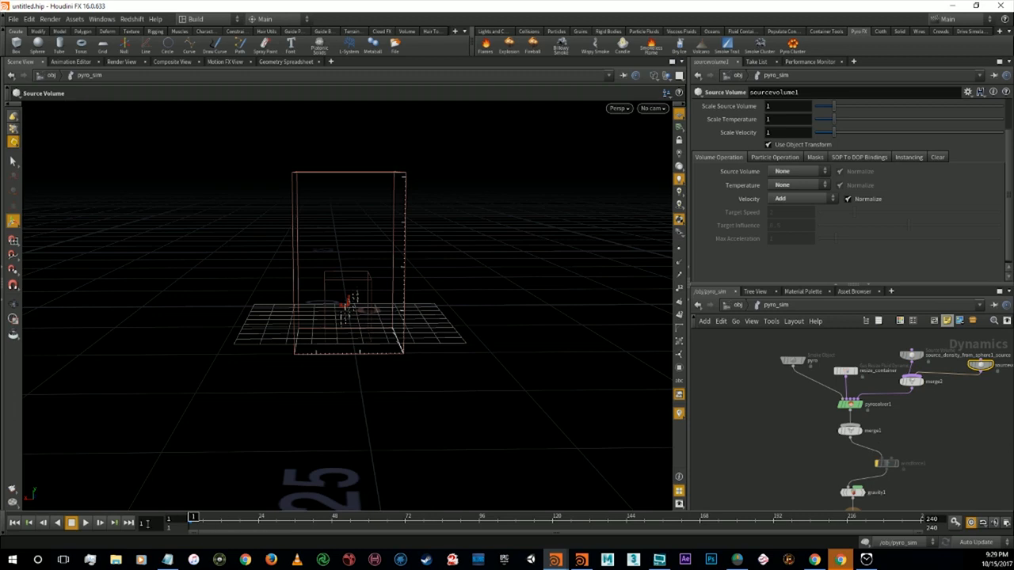
pyautogui.click(86, 523)
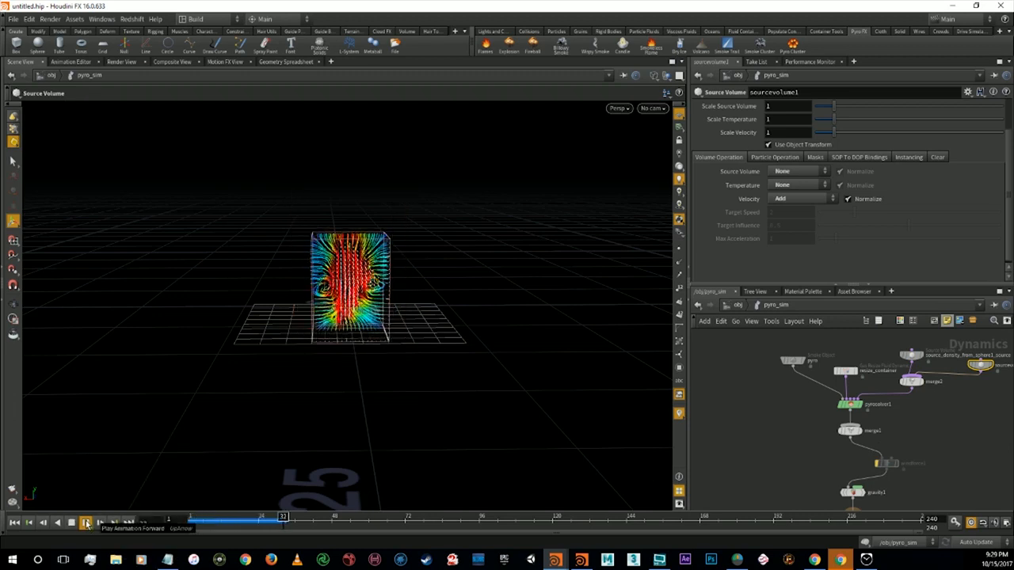
pyautogui.click(86, 522)
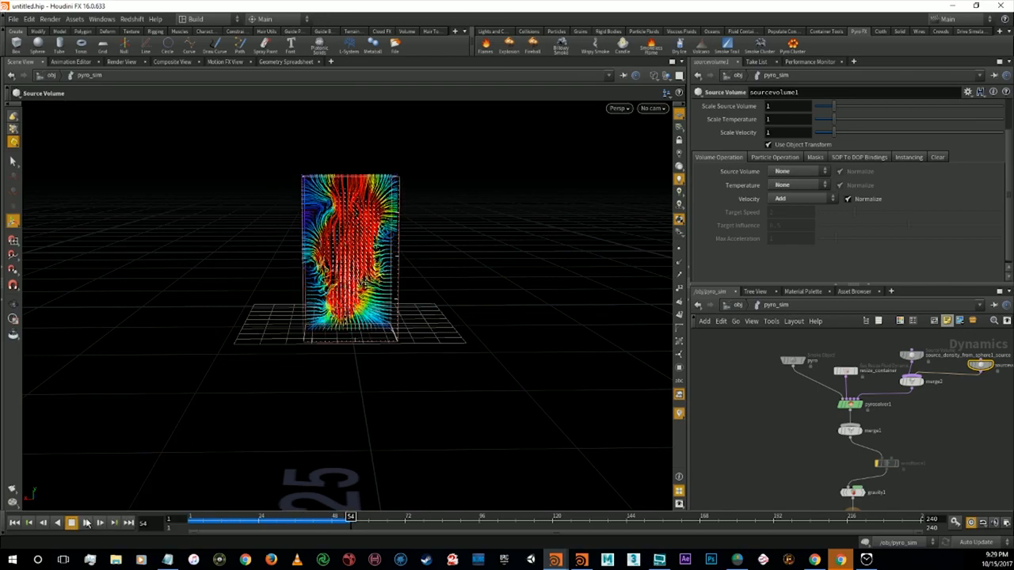
pyautogui.press('alt')
pyautogui.keyDown('alt'); pyautogui.moveTo(424, 288); pyautogui.dragTo(515, 299); pyautogui.keyUp('alt')
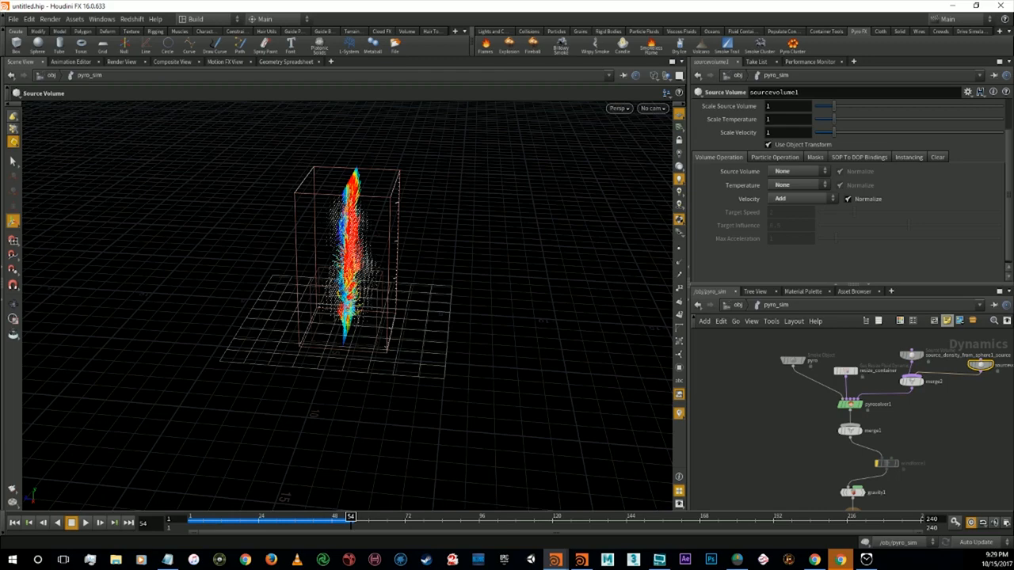
pyautogui.scroll(3, 869, 163)
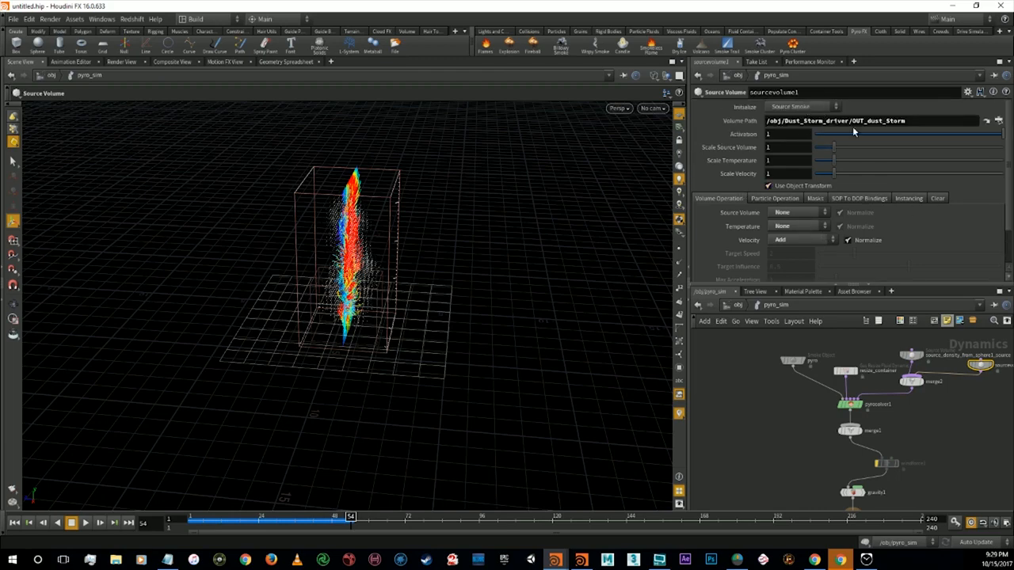